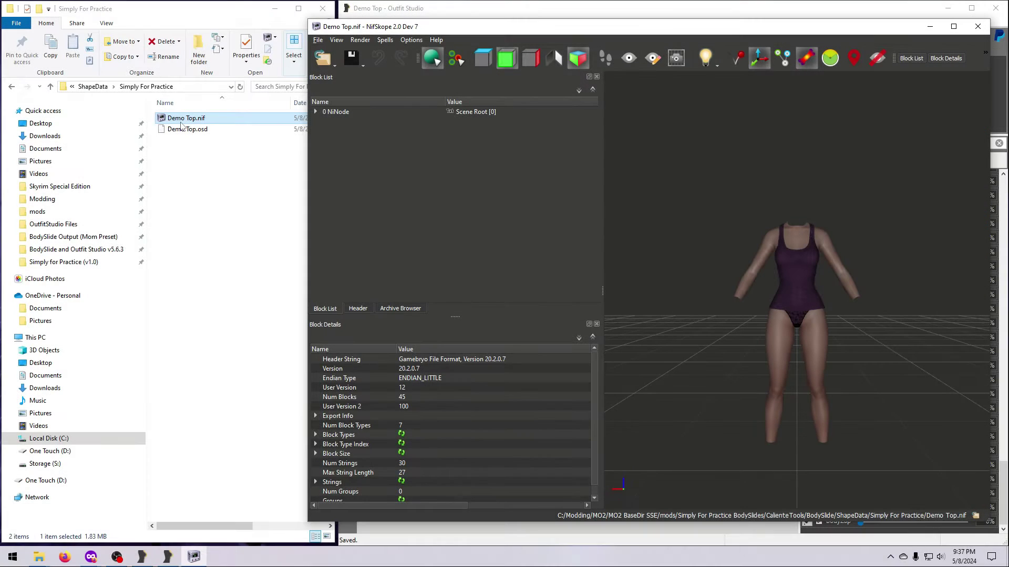
- Run the Optimize spells on Demo Top.nif, including Remove Bogus Nodes, and dismiss the result
click(384, 41)
mouse_move(401, 99)
click(472, 124)
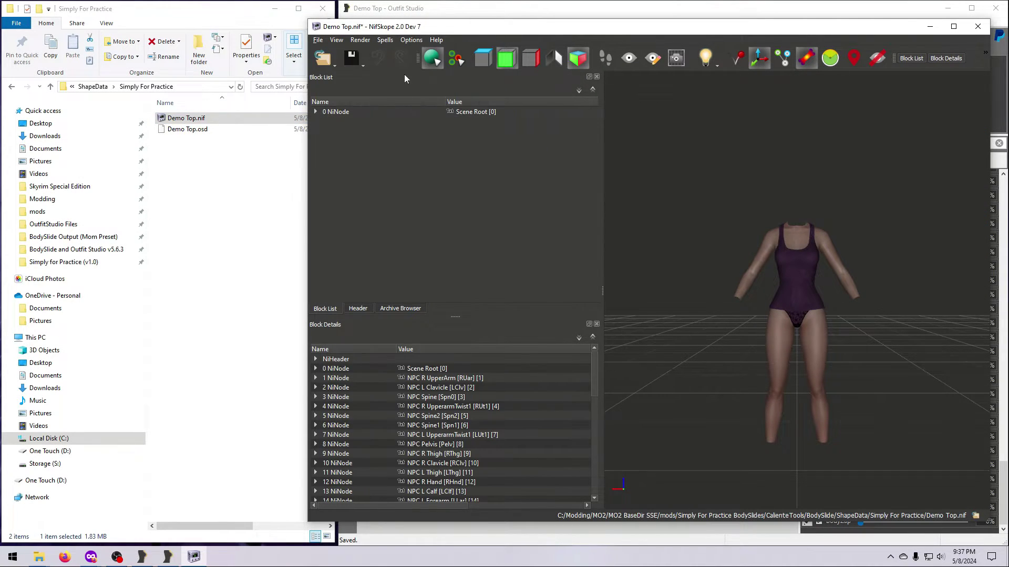
click(385, 40)
click(497, 136)
click(386, 95)
click(716, 287)
- Apply two mesh cleanup spells to the Top shape
click(736, 317)
mouse_move(871, 376)
mouse_down()
mouse_move(799, 357)
mouse_move(943, 363)
mouse_up()
right_click(494, 291)
click(616, 336)
click(502, 341)
right_click(494, 292)
click(617, 347)
click(502, 341)
- Apply the same two mesh cleanup spells to the Panties shape
click(479, 300)
right_click(479, 291)
click(601, 327)
click(503, 340)
right_click(480, 292)
click(605, 348)
click(502, 341)
- Check the Header strings, then reselect Top in the block list and inspect the model
click(357, 309)
scroll(441, 251, down, 5)
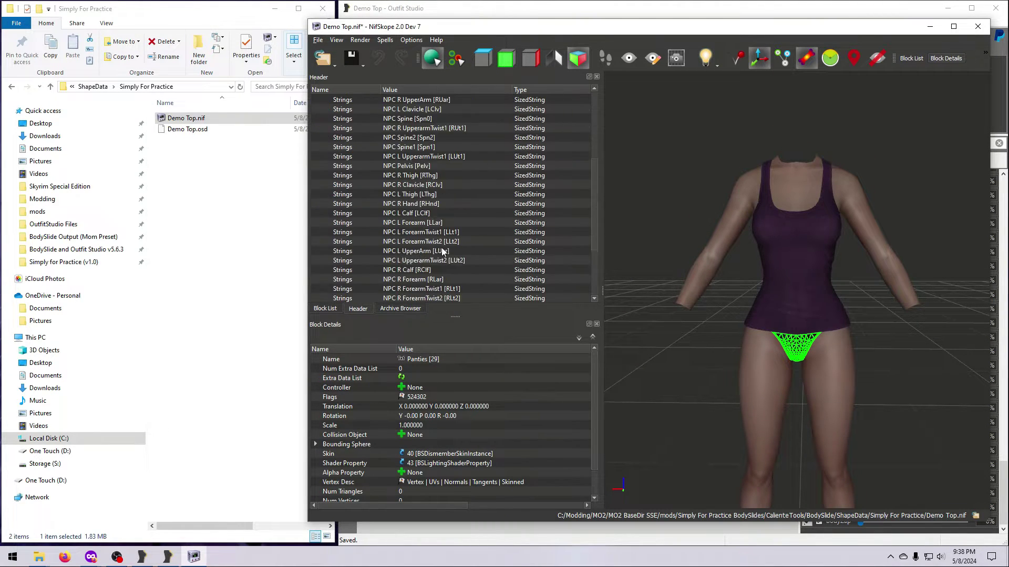
click(325, 309)
key(Up)
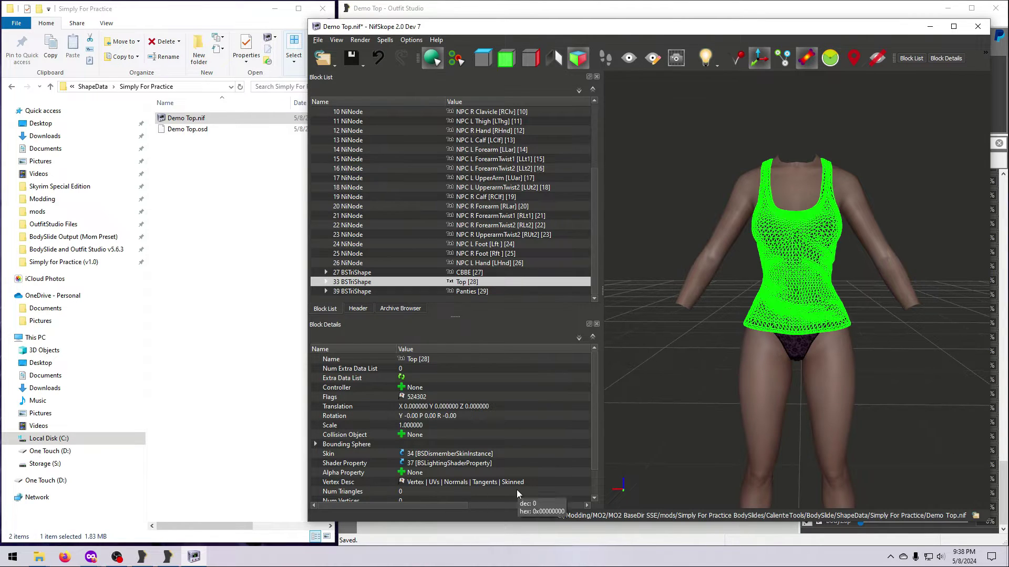
drag(679, 431, 748, 431)
click(318, 39)
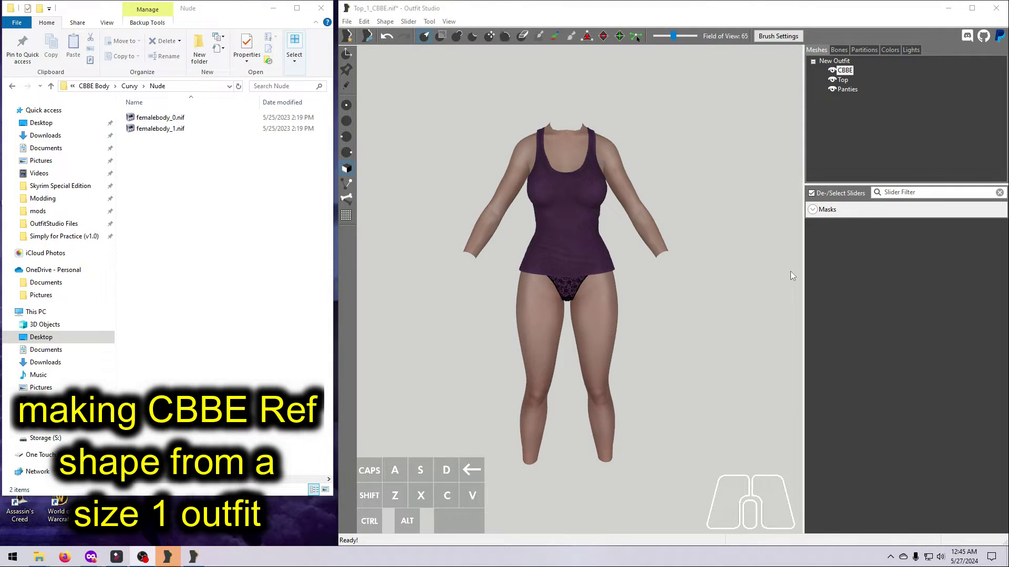
- Add femalebody_1.nif to the project as the CBBE_2 shape
click(832, 80)
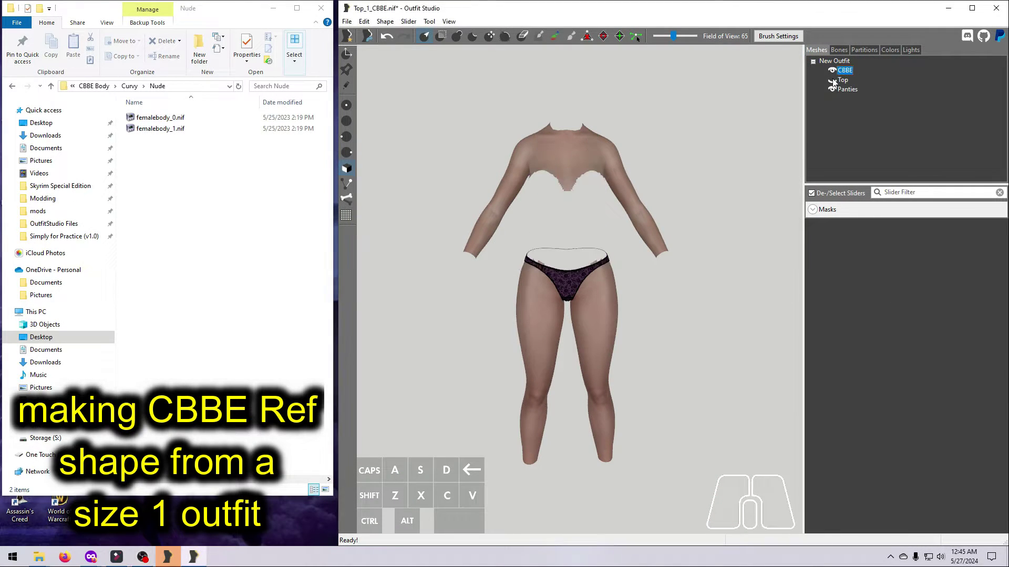
click(833, 81)
click(833, 80)
drag(169, 130, 687, 314)
- Create a new slider named 'CBBE size1 --> CBBE Ref'
click(408, 21)
click(431, 103)
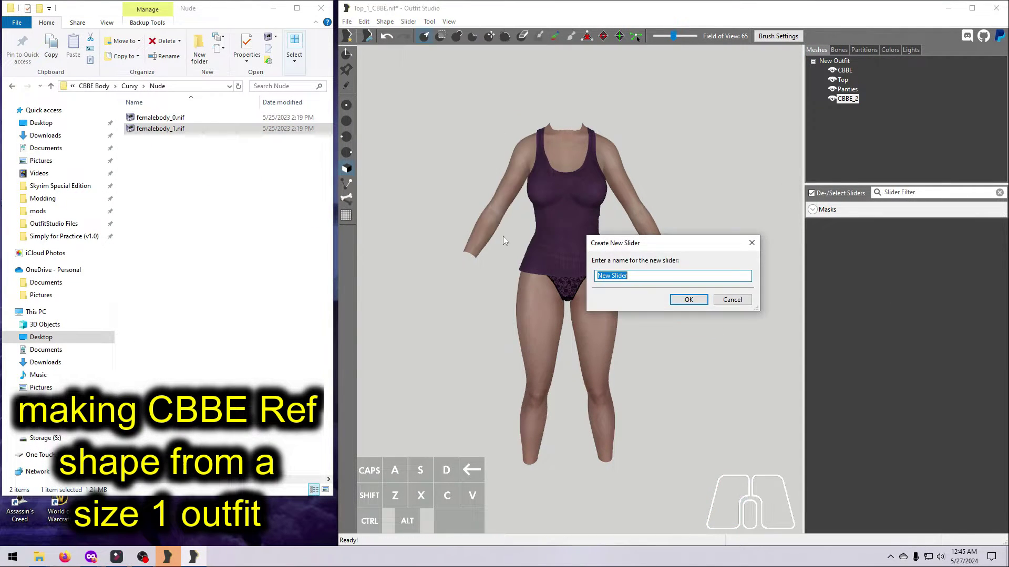
text(CBBE size1  --> CBBE Ref)
click(688, 300)
- Import slider data from CBBE Body.nif in CalienteTools\BodySlide\ShapeData\CBBE
click(408, 21)
mouse_move(442, 203)
click(576, 203)
click(398, 193)
drag(894, 94, 898, 151)
scroll(551, 298, up, 5)
double_click(542, 174)
double_click(523, 100)
double_click(524, 101)
double_click(521, 123)
double_click(512, 102)
click(519, 134)
click(803, 461)
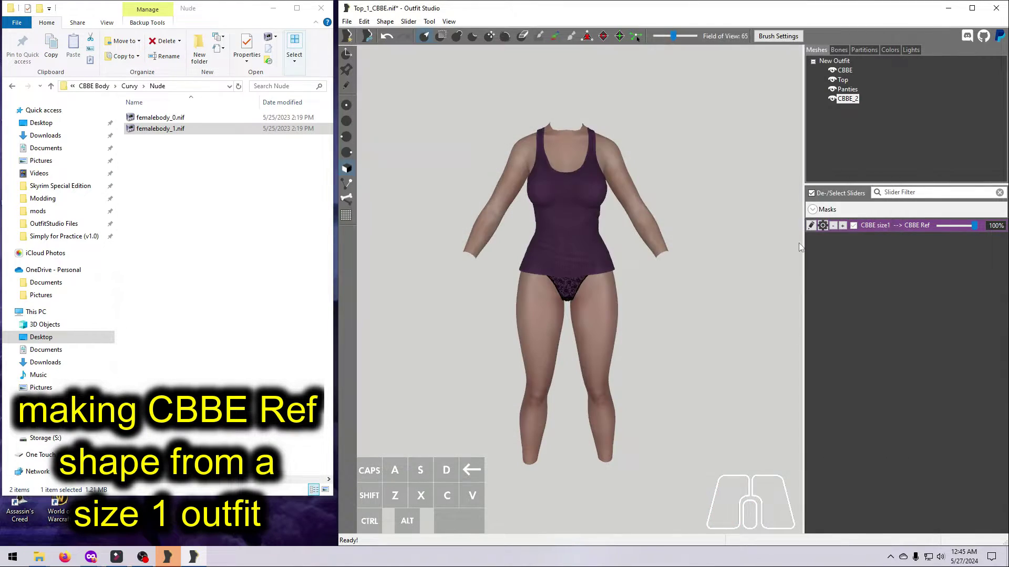
- Conform all shapes to the new slider and preview it at 100%
click(832, 70)
click(832, 80)
click(832, 79)
drag(908, 228, 983, 234)
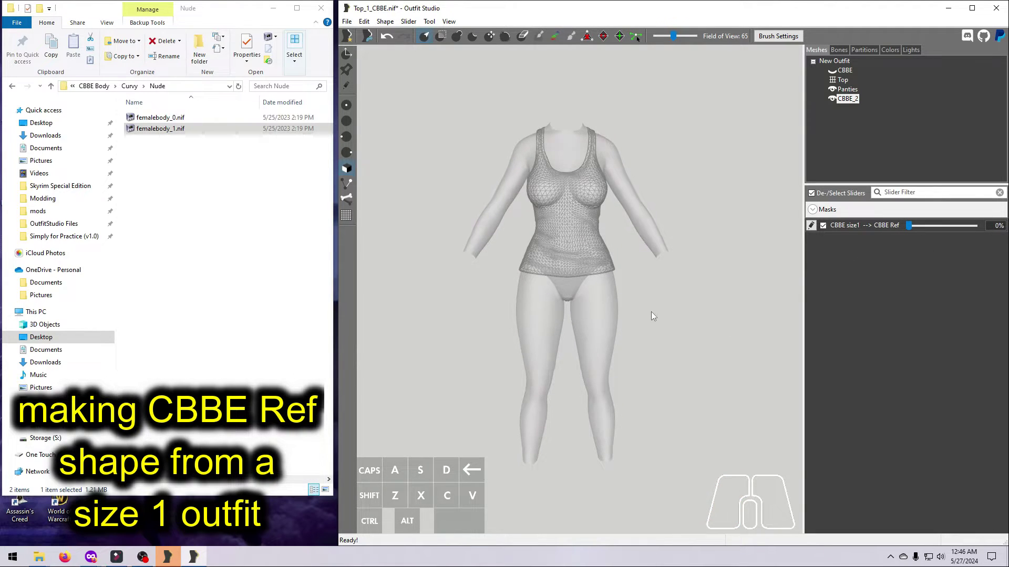
right_click(848, 99)
click(408, 21)
click(433, 45)
click(763, 345)
scroll(682, 319, up, 3)
drag(908, 226, 980, 237)
mouse_move(765, 321)
right_down()
mouse_move(694, 330)
mouse_move(764, 317)
right_up()
- Bake the CBBE size1 --> CBBE Ref slider into the base shape
click(832, 81)
key(t)
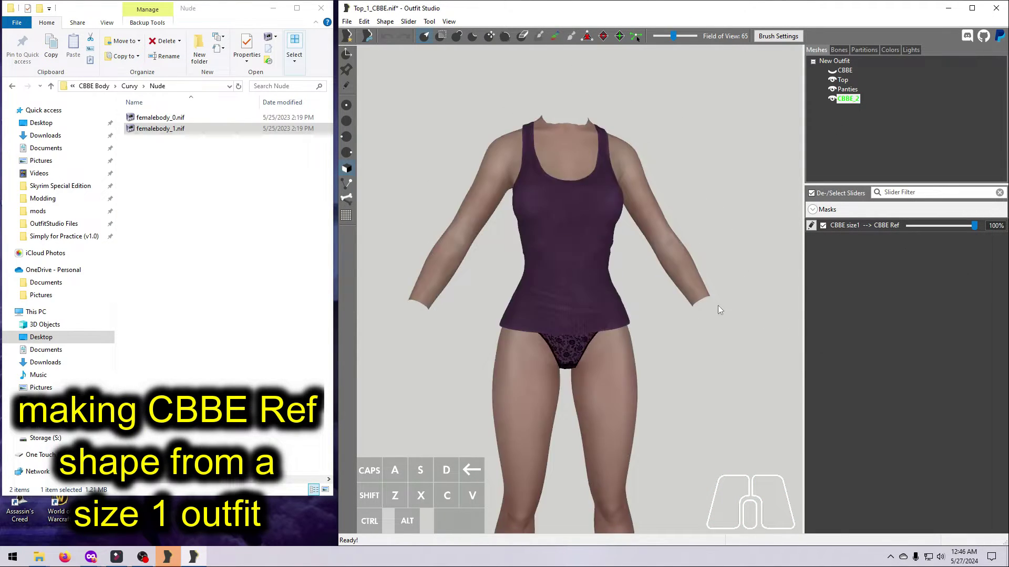
right_drag(705, 323, 686, 350)
scroll(686, 351, down, 2)
click(413, 22)
click(436, 61)
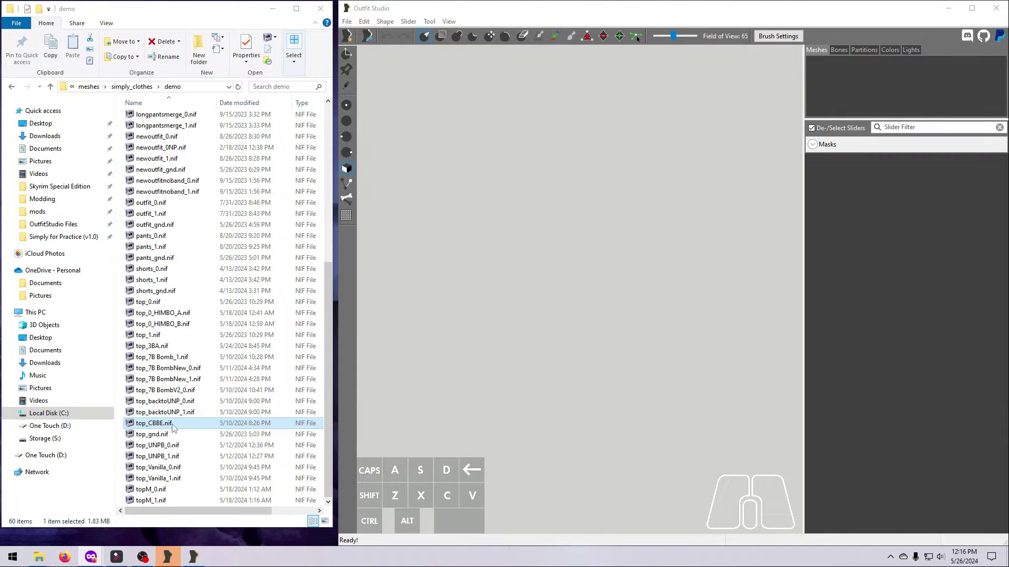
drag(173, 425, 171, 426)
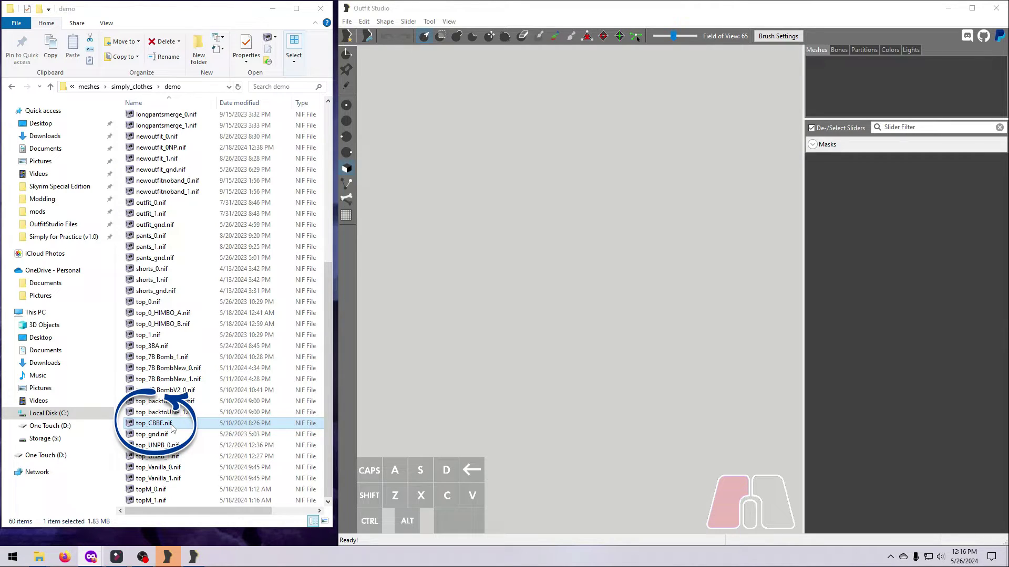
- Drag top_CBBE.nif into the viewport to load its CBBE, Top and Panties shapes
mouse_move(173, 427)
mouse_down()
mouse_move(463, 363)
mouse_move(565, 317)
mouse_up()
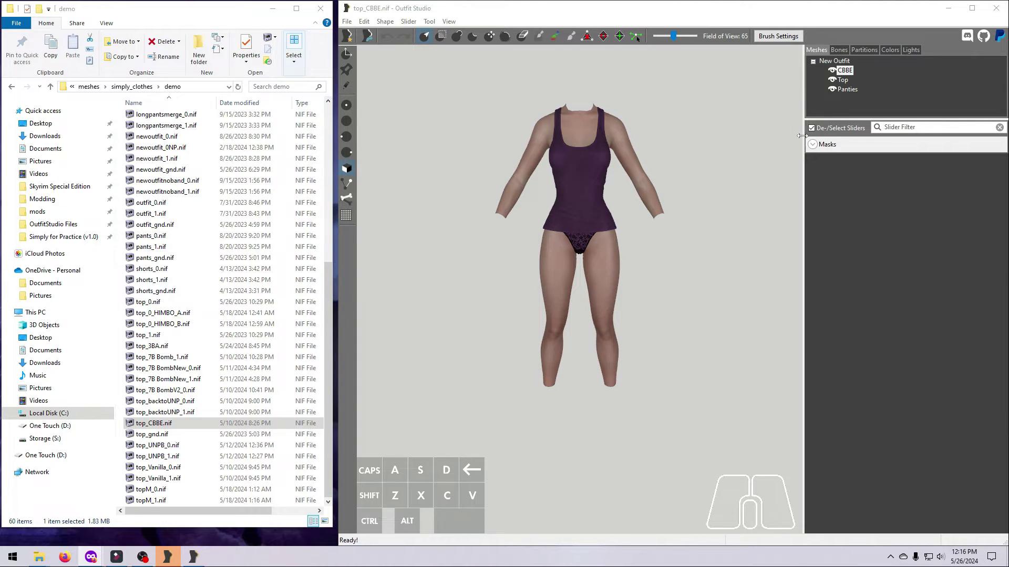
- Rename top_CBBE.nif's CBBE body shape to 'Original Body'
right_click(844, 72)
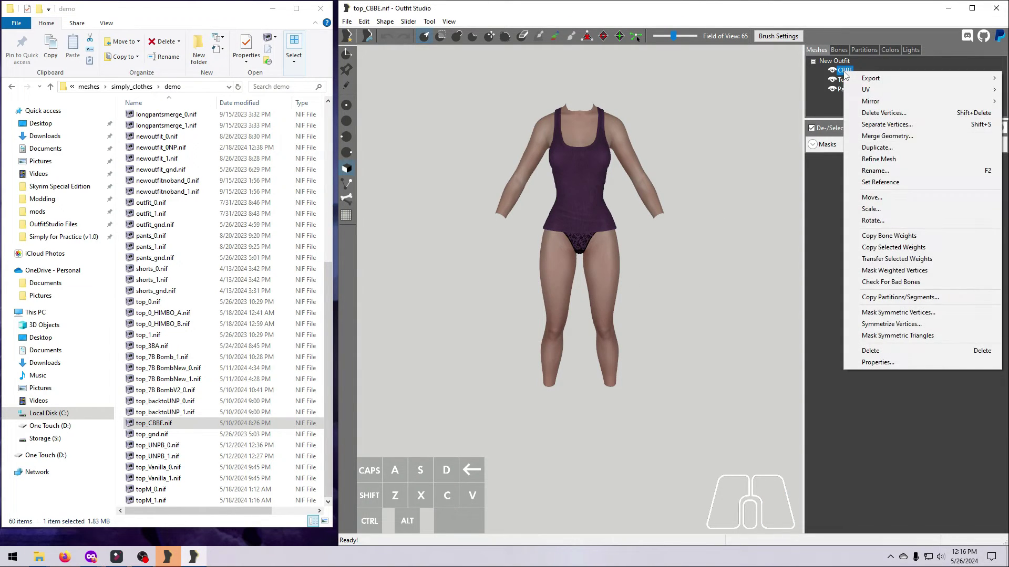
click(872, 171)
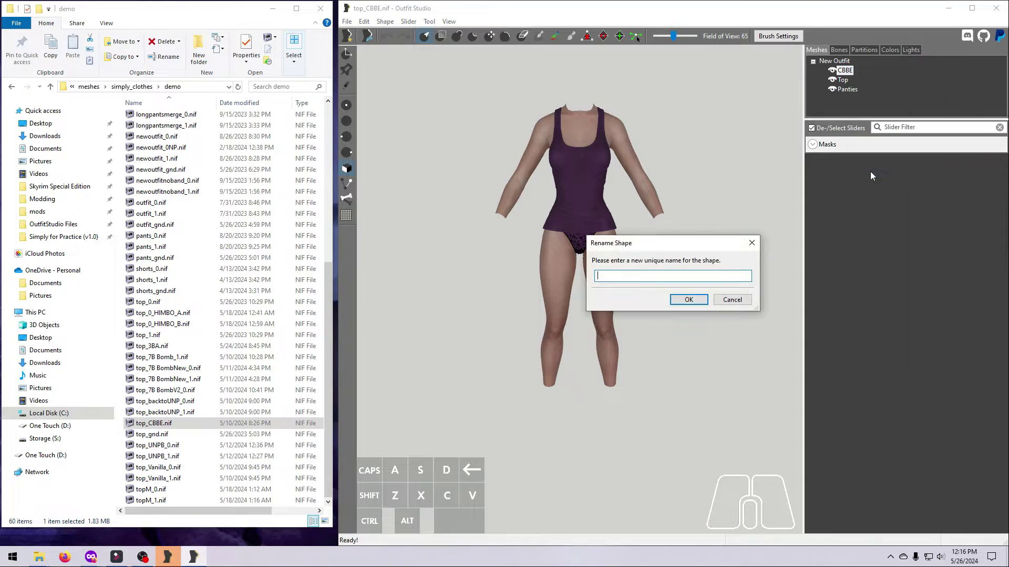
text(O)
text(ginal Body)
key(Return)
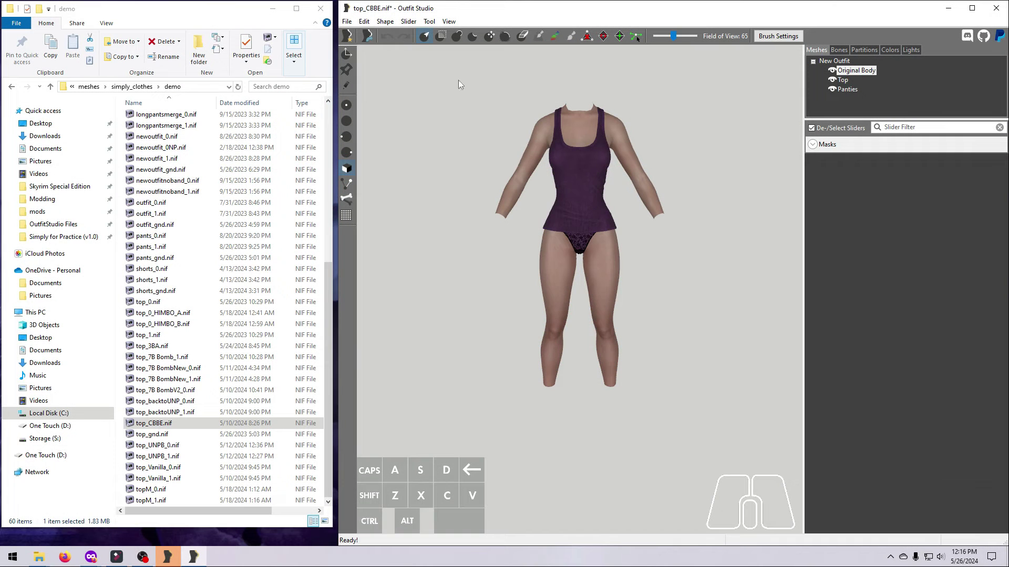
- Load the 'CBBE Body' template through Load Reference to add the CBBE shape and sliders
click(348, 22)
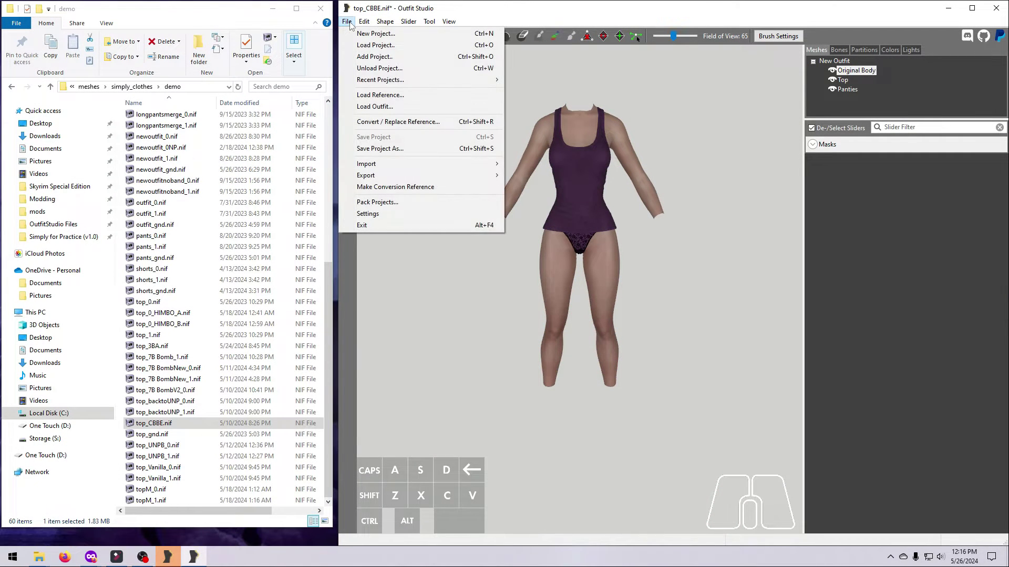
click(380, 94)
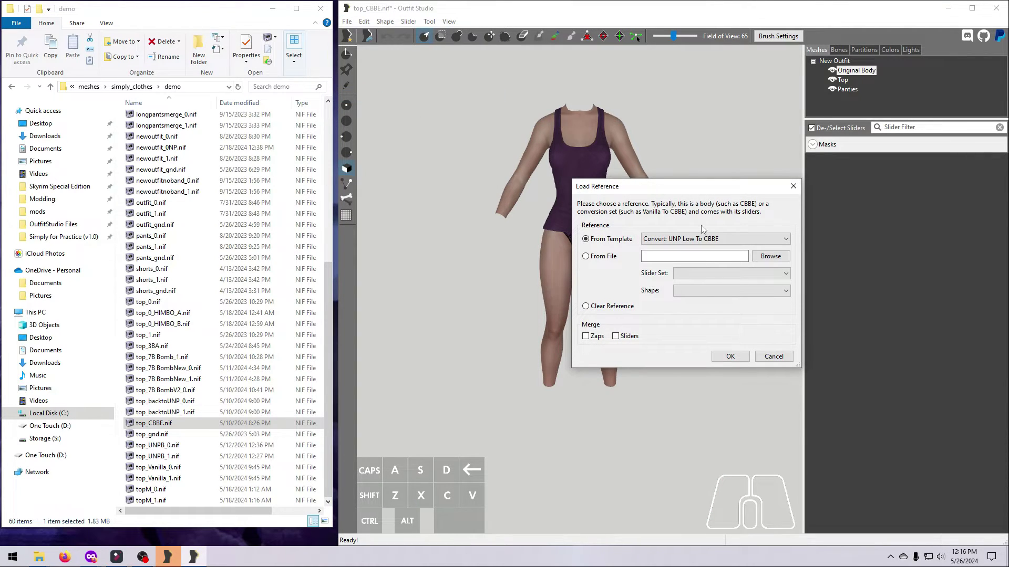
click(785, 239)
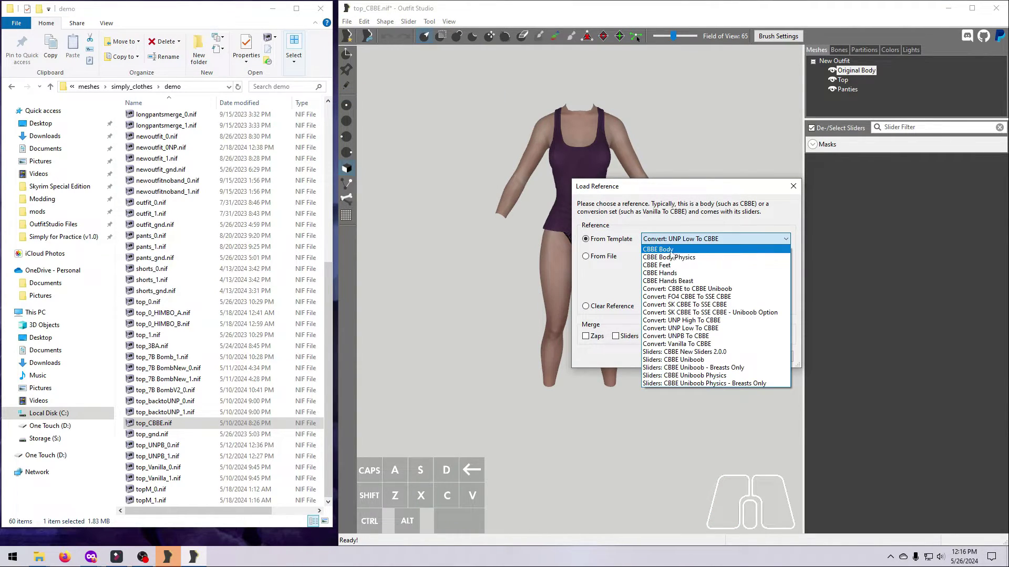
click(671, 250)
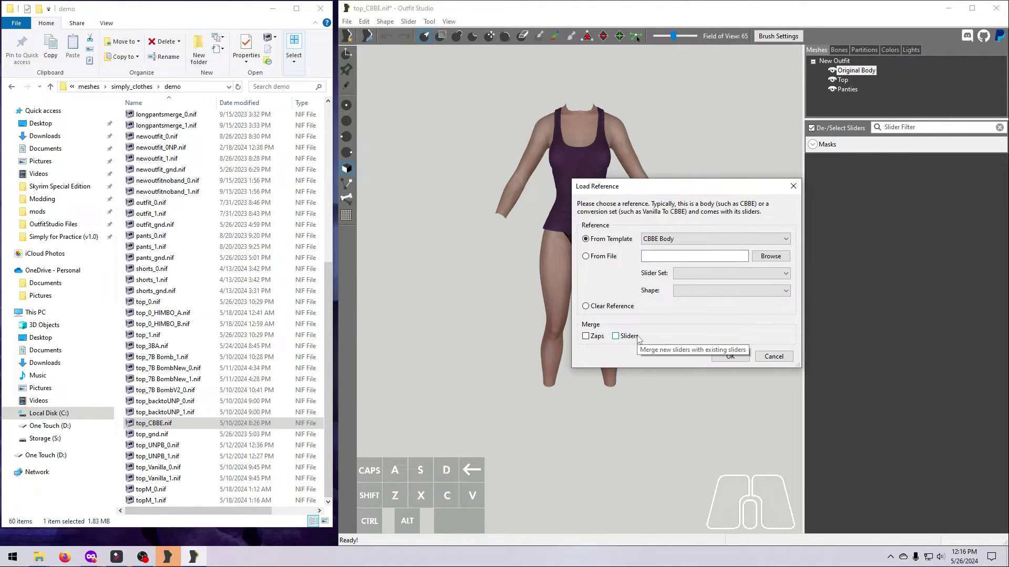
click(727, 357)
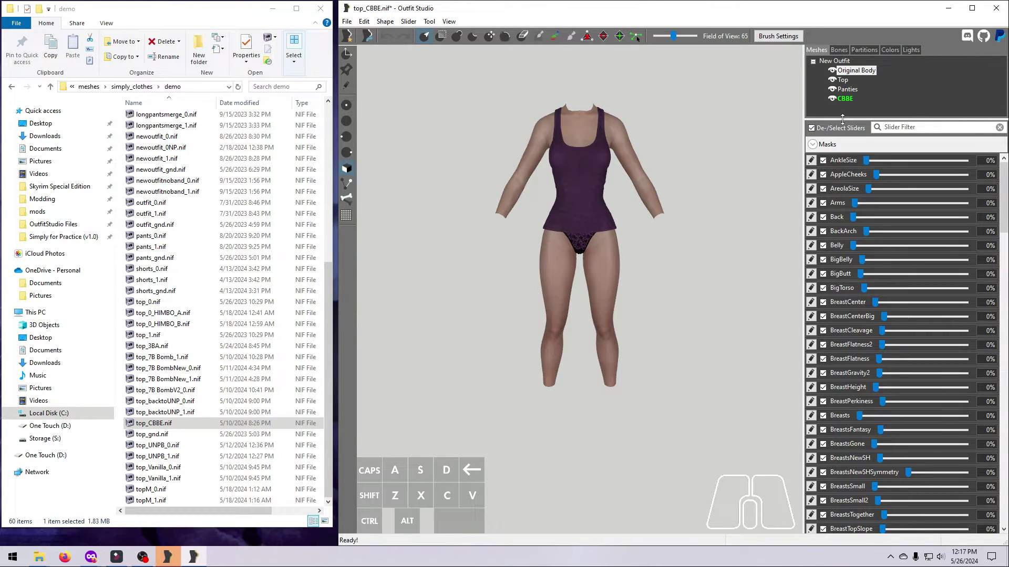
- Compare the partitions of the CBBE reference and Original Body shapes
click(844, 99)
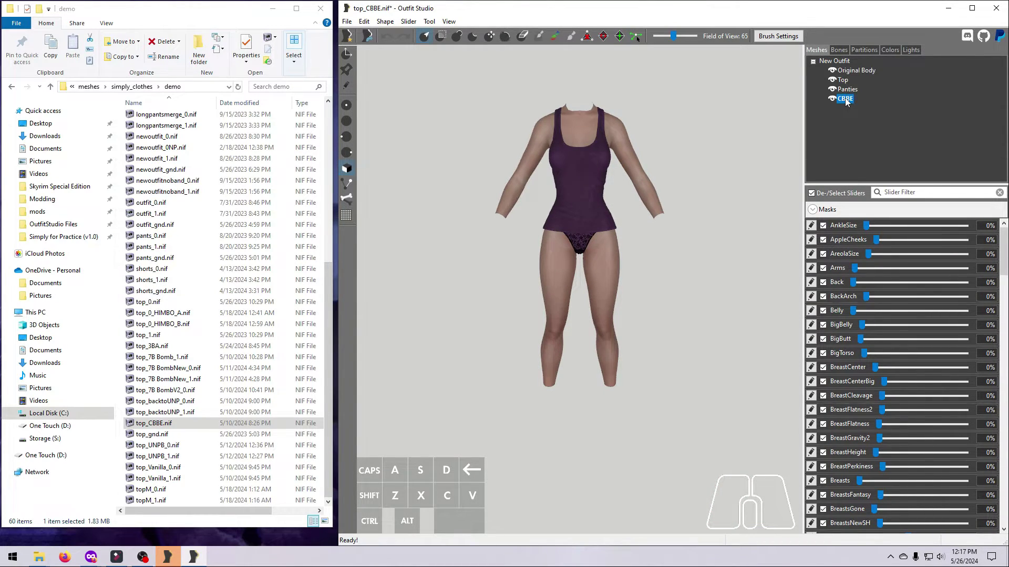
click(863, 50)
click(817, 50)
click(852, 70)
click(865, 50)
click(821, 50)
- Delete the CALVES and FOREARMS partitions from CBBE and apply the change
click(845, 98)
click(864, 51)
right_click(861, 60)
click(873, 76)
click(864, 71)
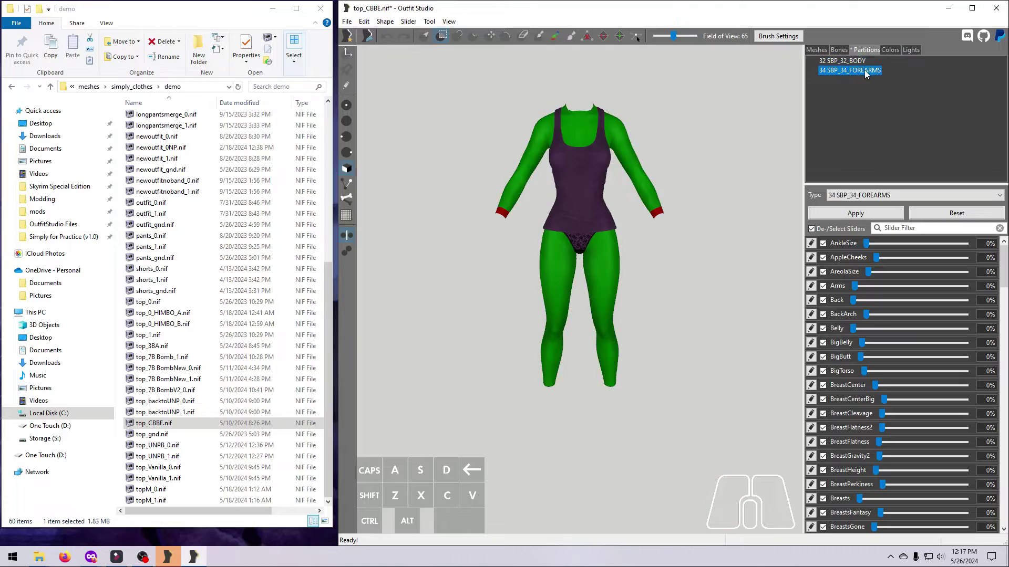
right_click(866, 71)
click(894, 86)
click(855, 213)
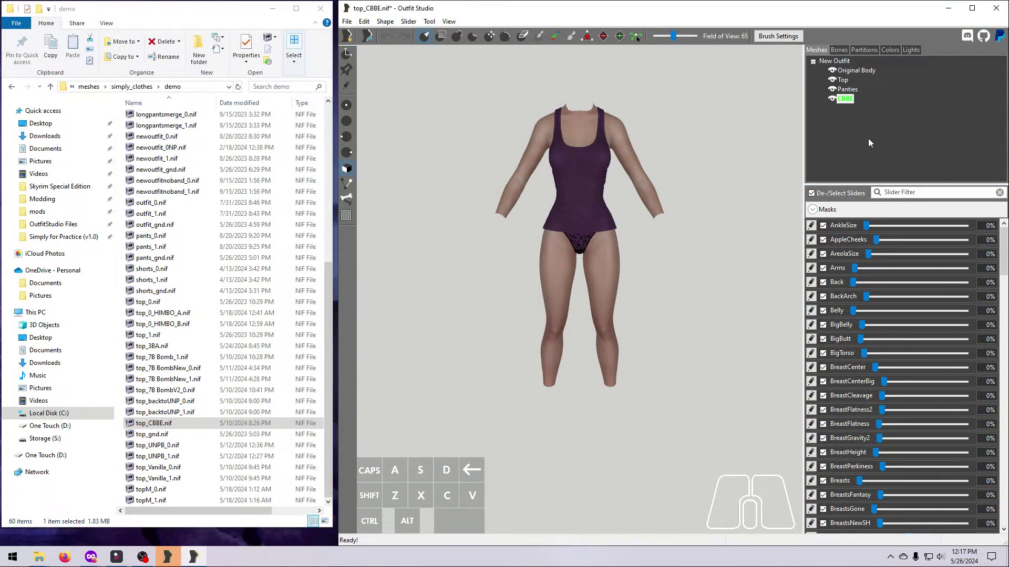
- Delete the Original Body shape, then drag CBBE toward the top of the mesh list
right_click(855, 70)
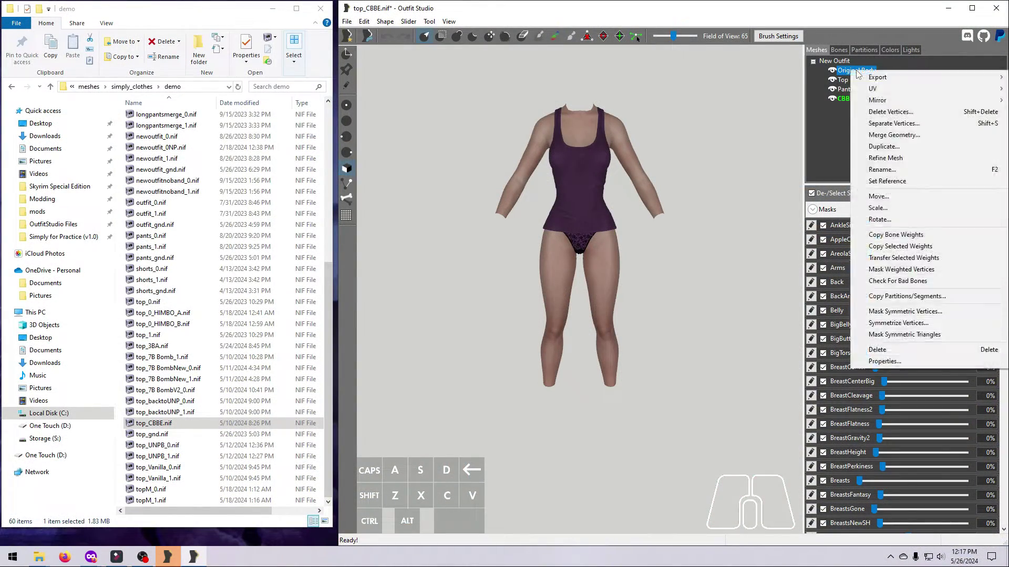
click(877, 350)
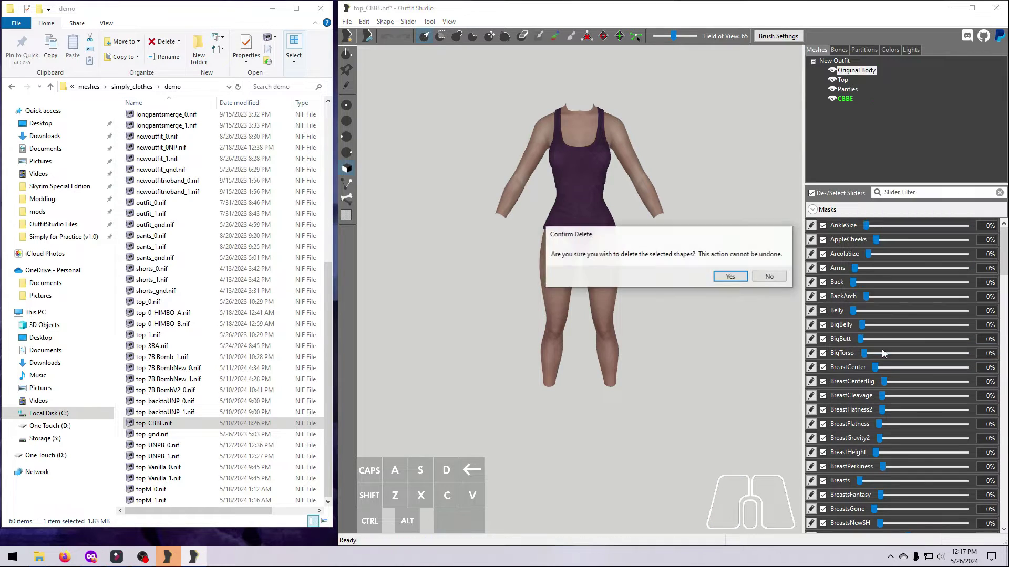
click(734, 278)
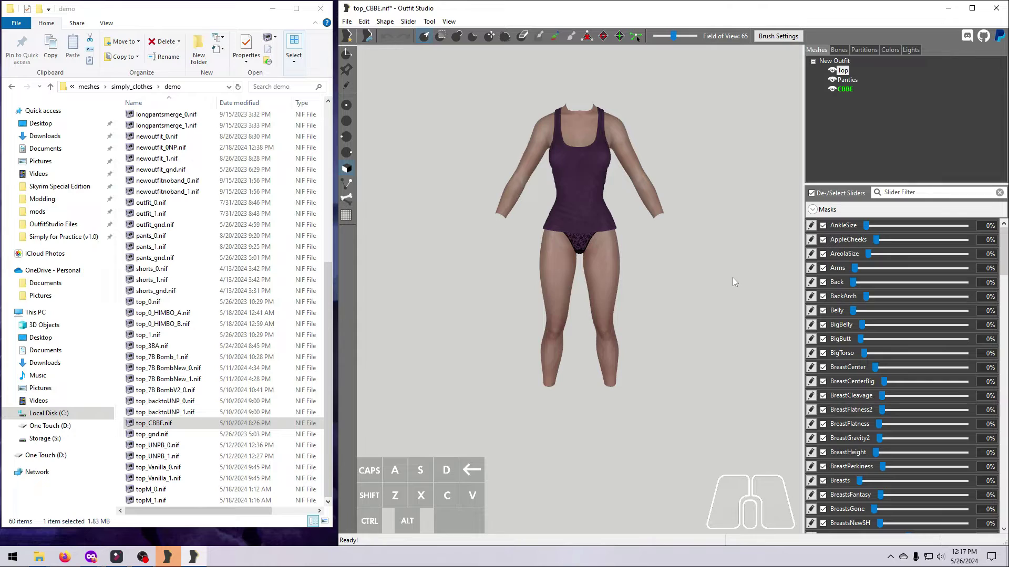
click(847, 89)
drag(855, 90, 868, 67)
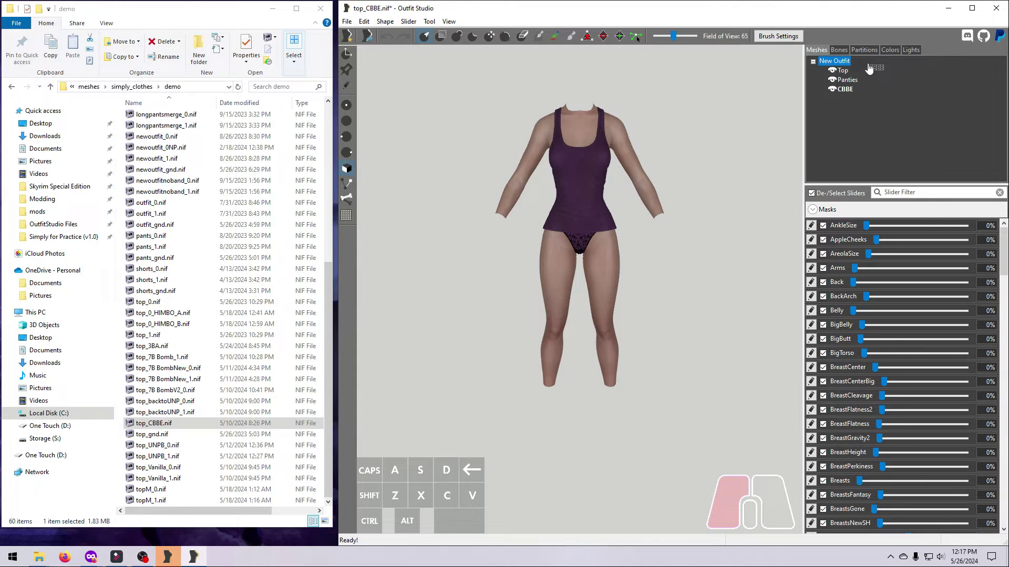
- Drop the CBBE shape onto New Outfit so it sits above Top and Panties
drag(868, 68, 868, 65)
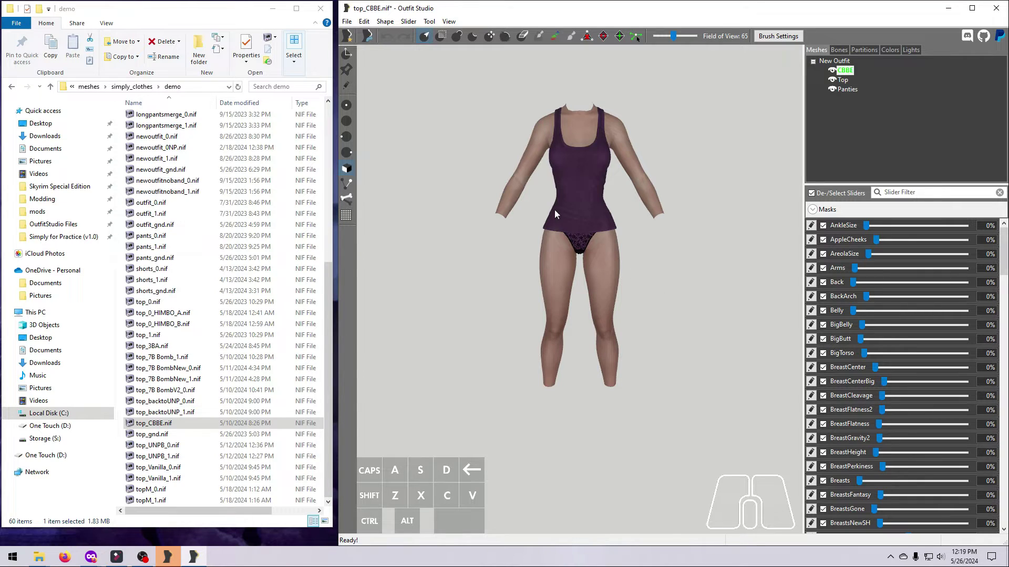
- In Settings' advanced options, point Project Path to a new Desktop folder 'Simply For Practice BodySlides'
click(347, 21)
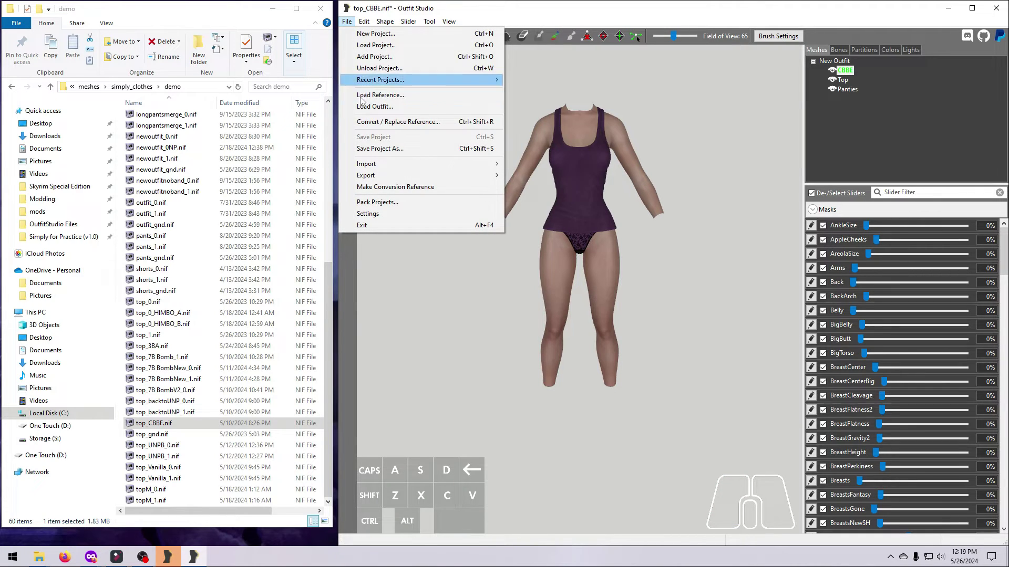
click(379, 213)
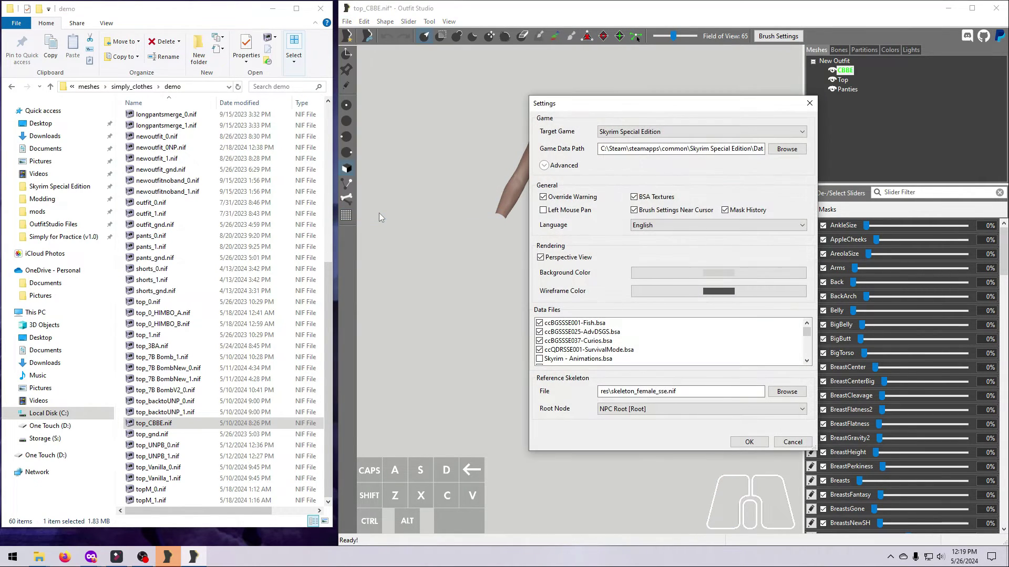
click(544, 166)
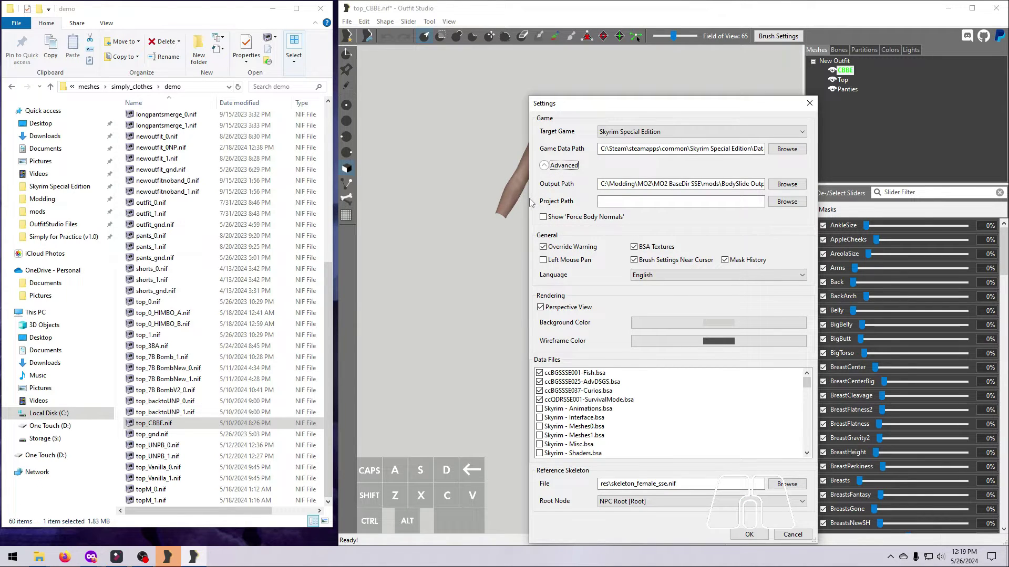
drag(530, 202, 424, 202)
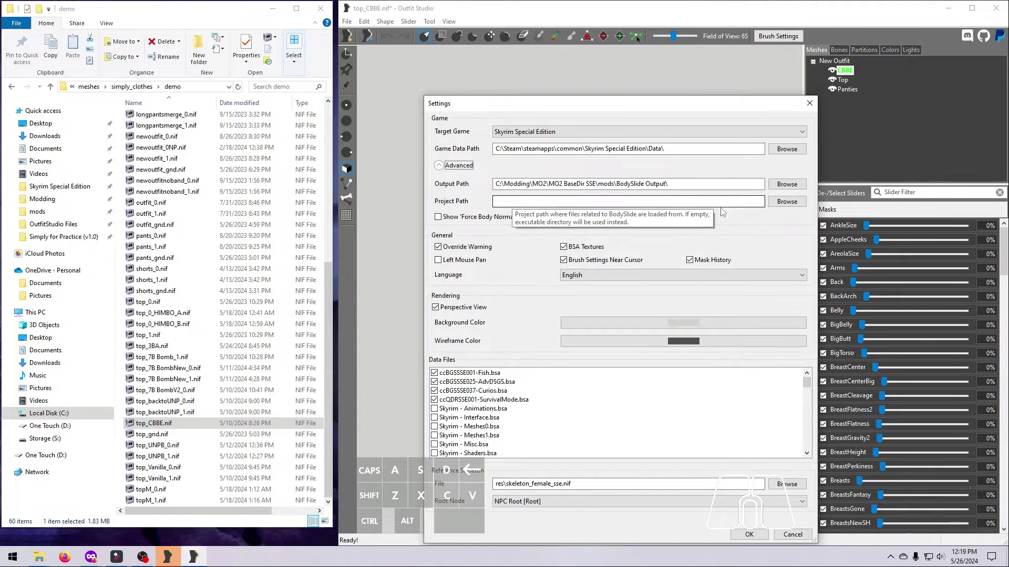
click(786, 201)
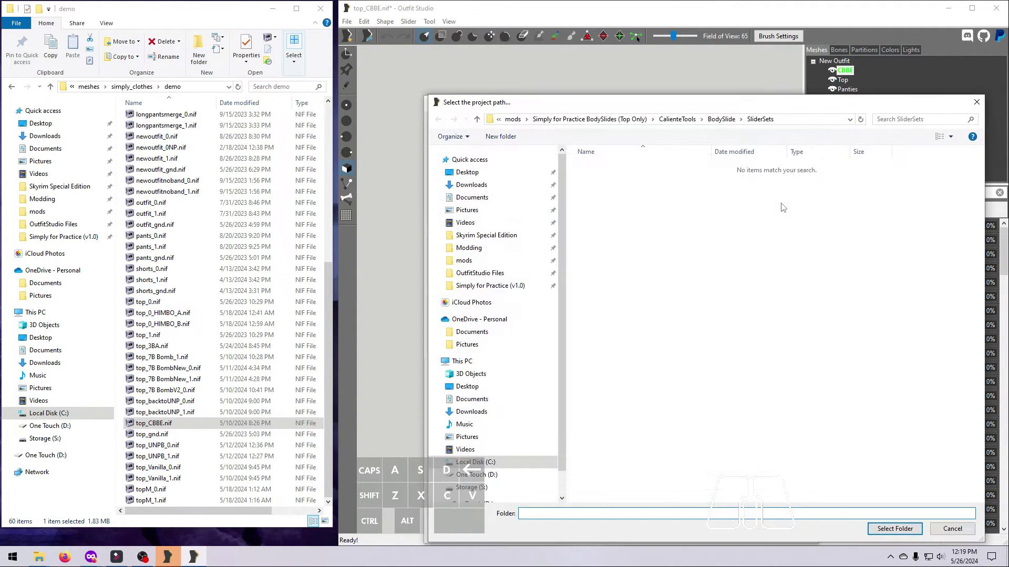
click(475, 173)
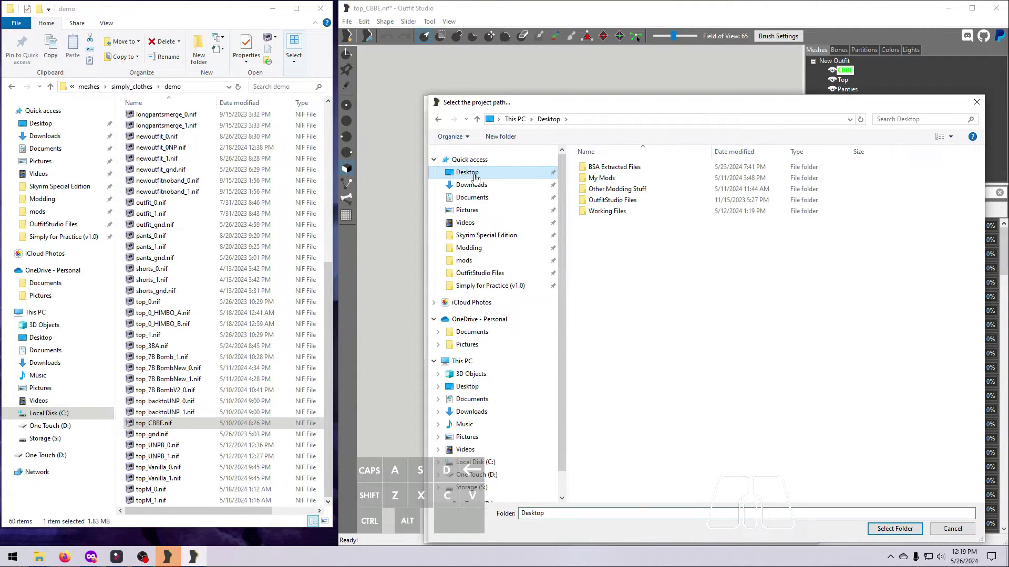
click(501, 137)
text(Simpl)
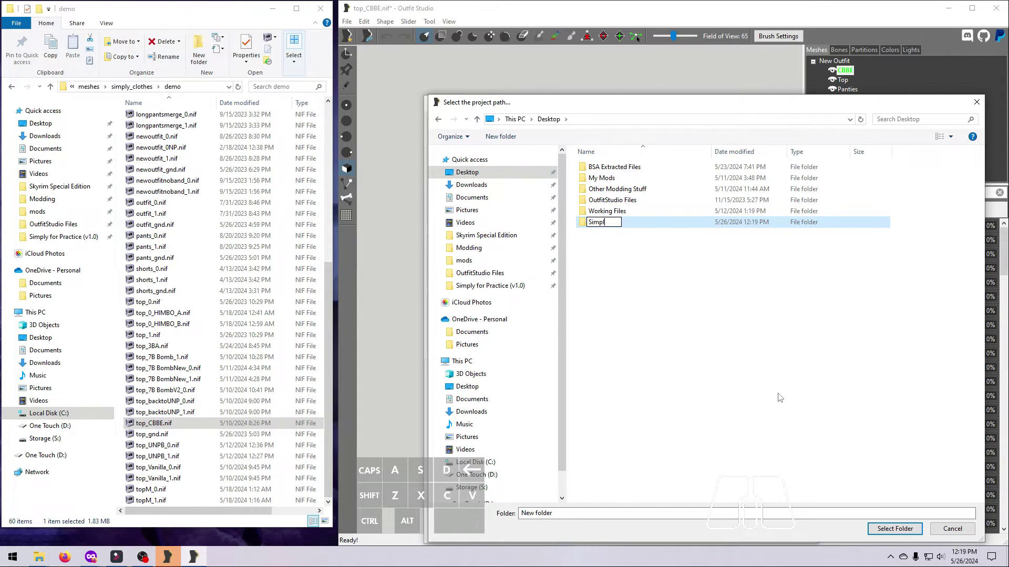
text(y For Practice BodySlides)
key(Return)
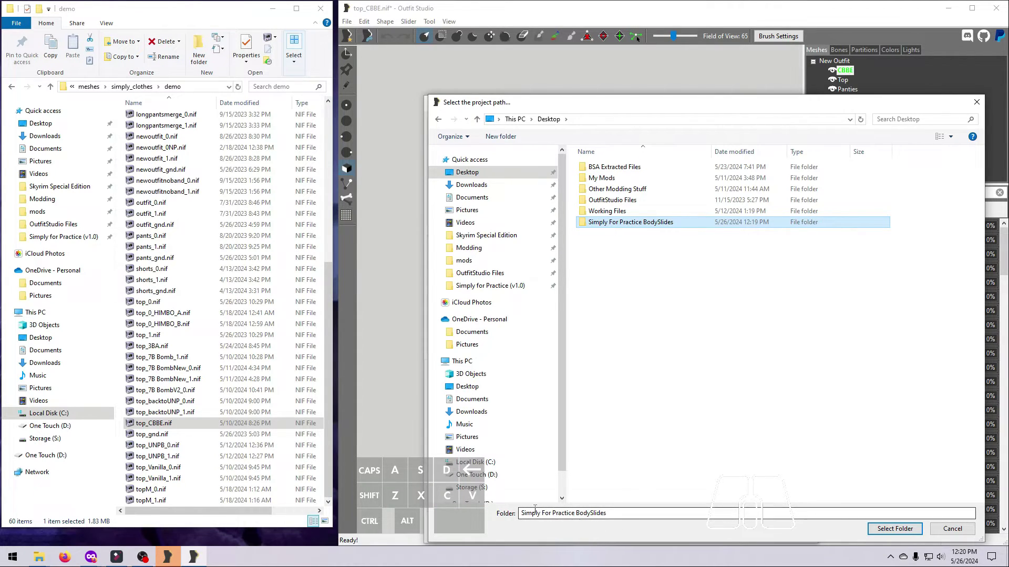
click(895, 529)
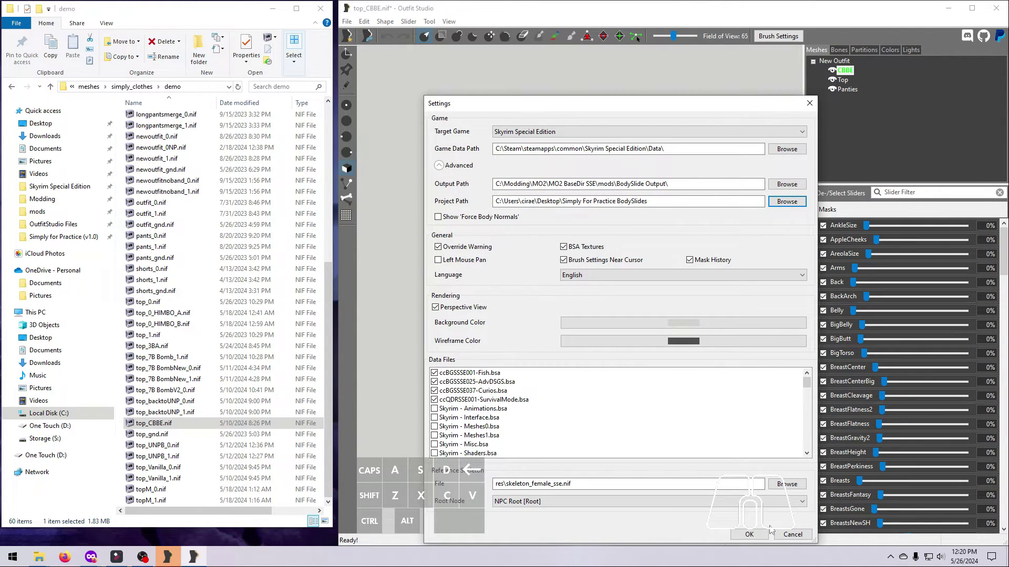
click(749, 534)
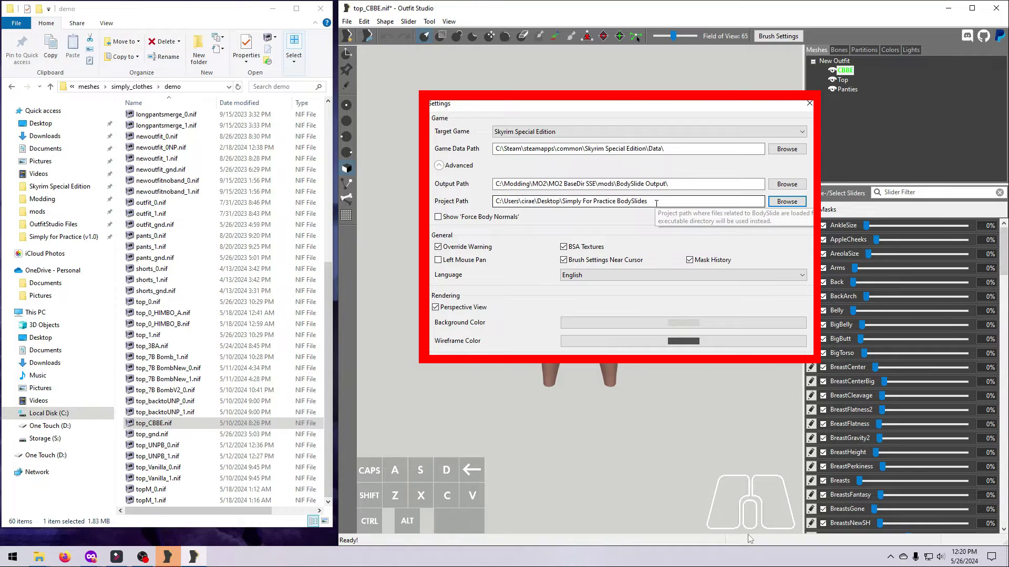
- Open Load Reference and expand the From Template list, which turns out empty
click(347, 21)
click(380, 94)
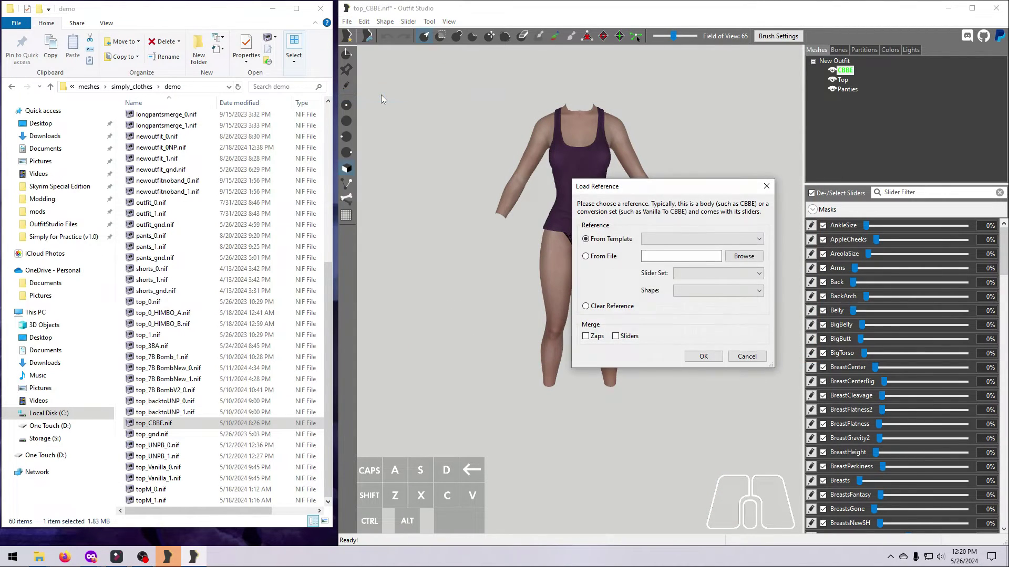
click(757, 241)
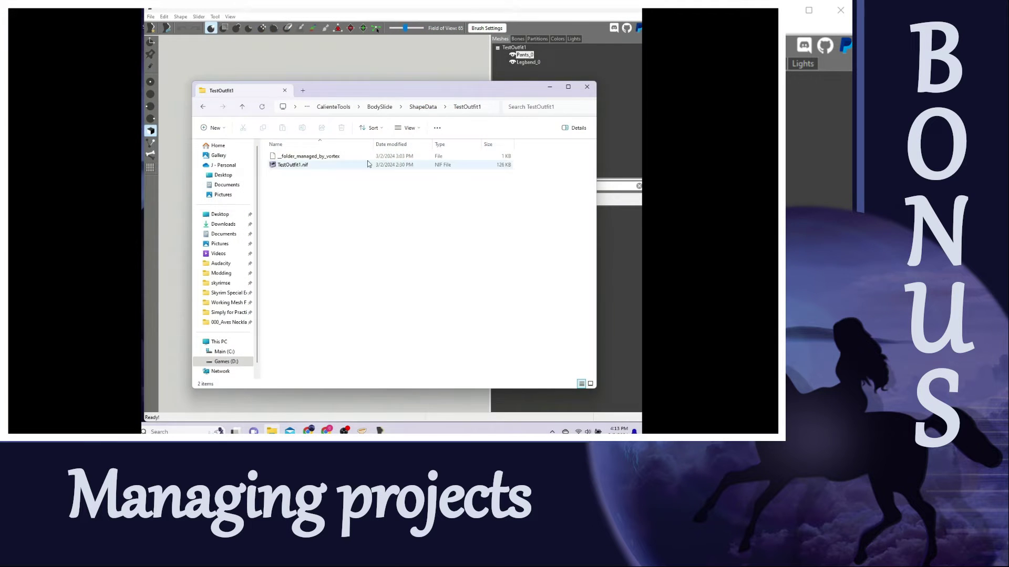
- Browse BodySlide's SliderSets (TestOutfit1.osp), SliderPresets and SliderGroups folders
key(alt+Up)
double_click(298, 226)
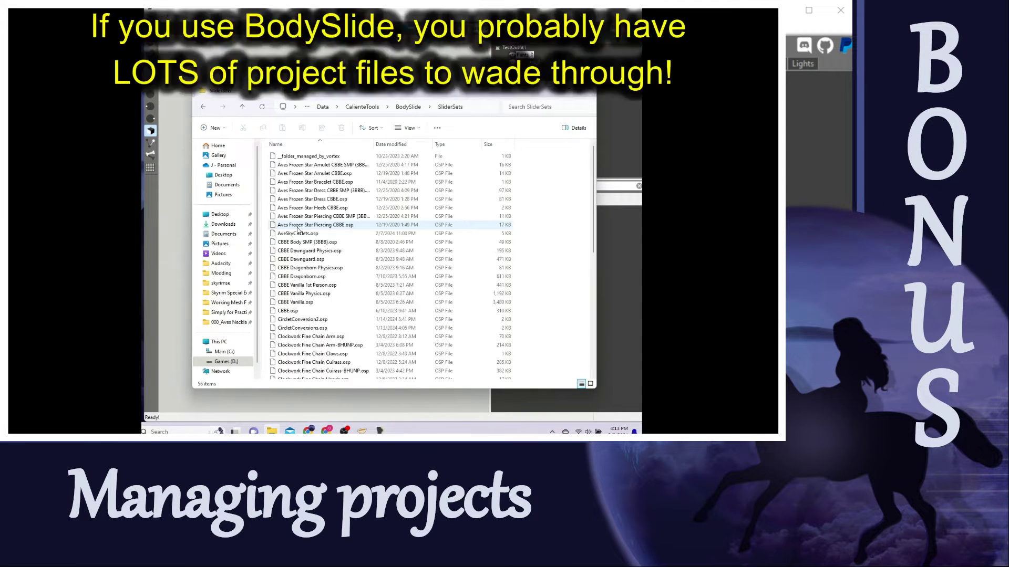
scroll(298, 263, down, 10)
click(296, 368)
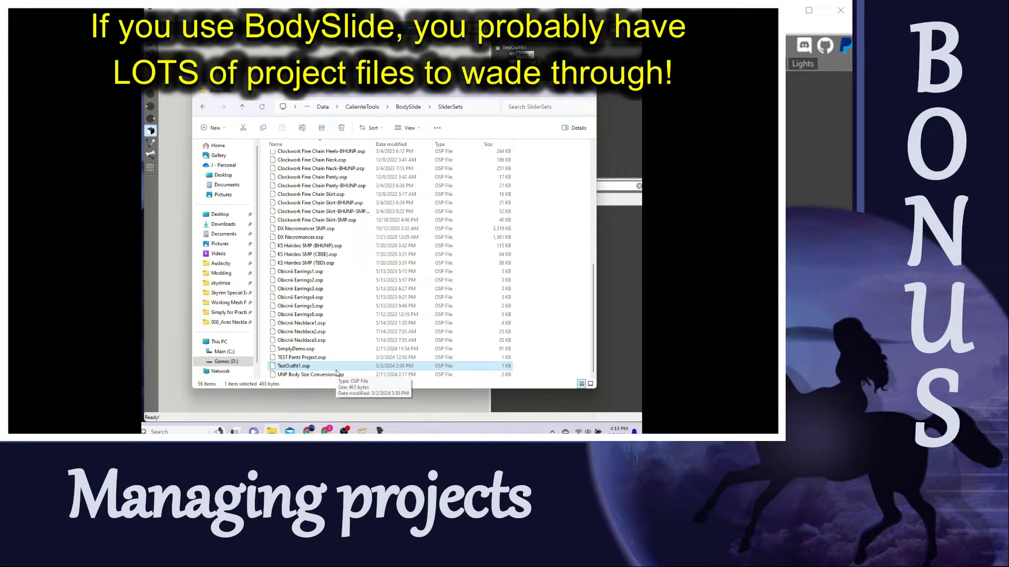
click(413, 107)
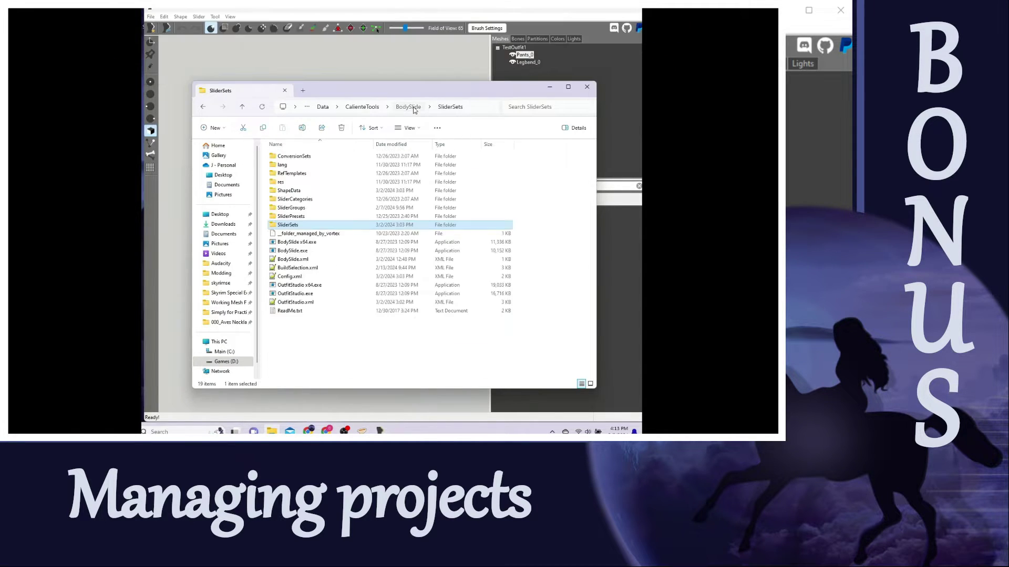
double_click(308, 217)
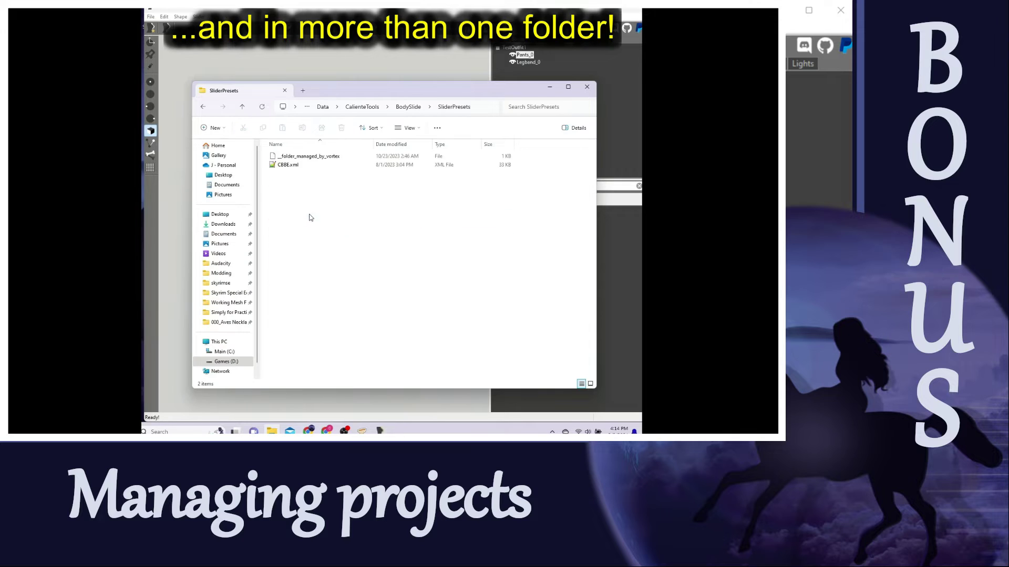
click(402, 106)
double_click(312, 209)
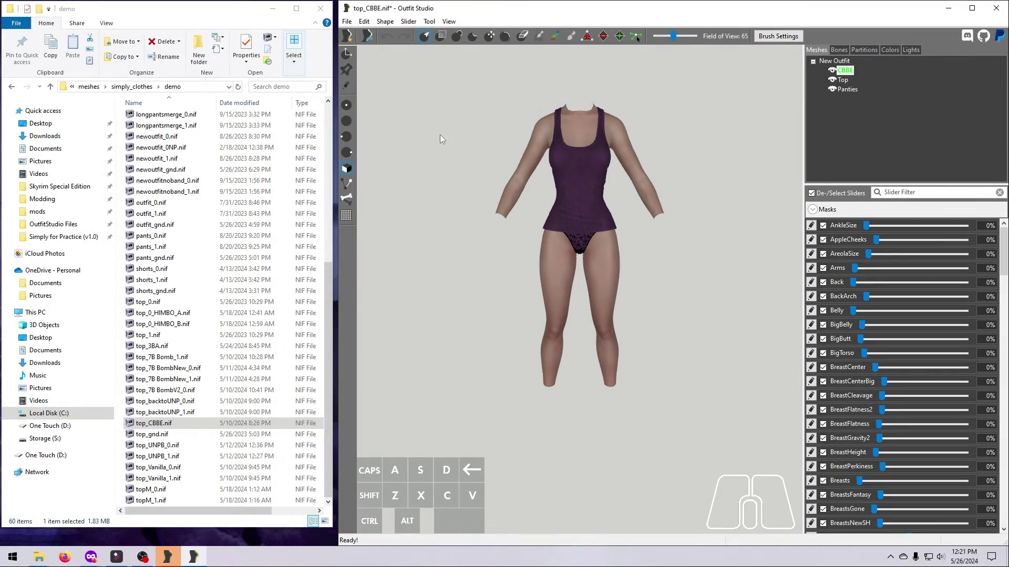
- Begin saving the project as 'Demo Top' with output file name 'top'
click(346, 22)
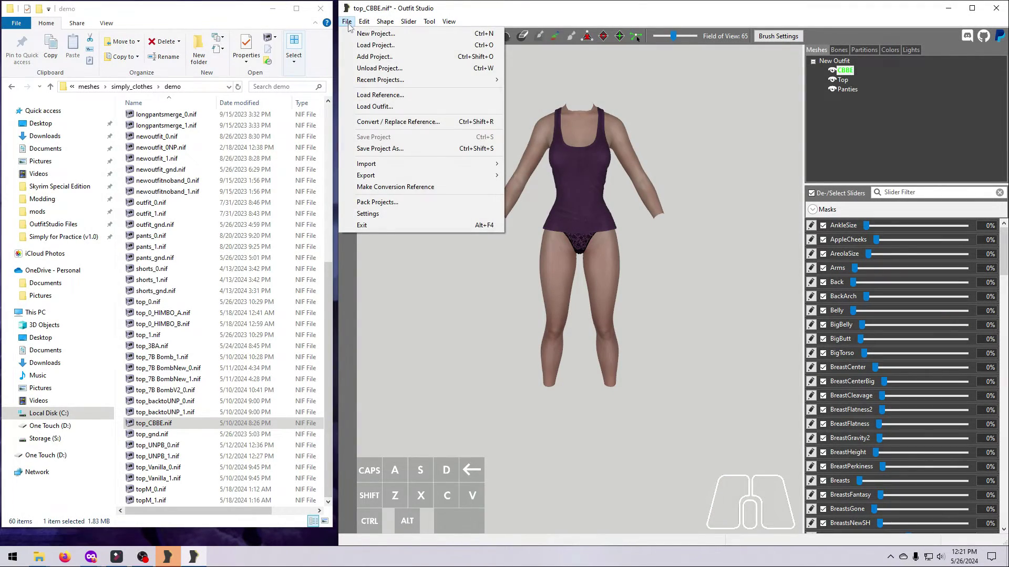
click(402, 148)
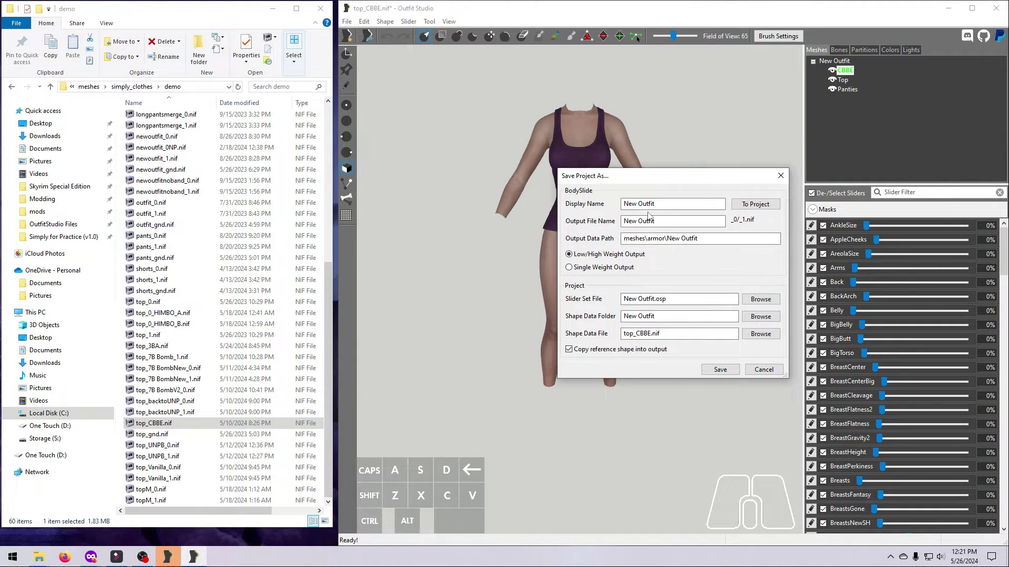
drag(656, 205, 621, 209)
text(Demo T)
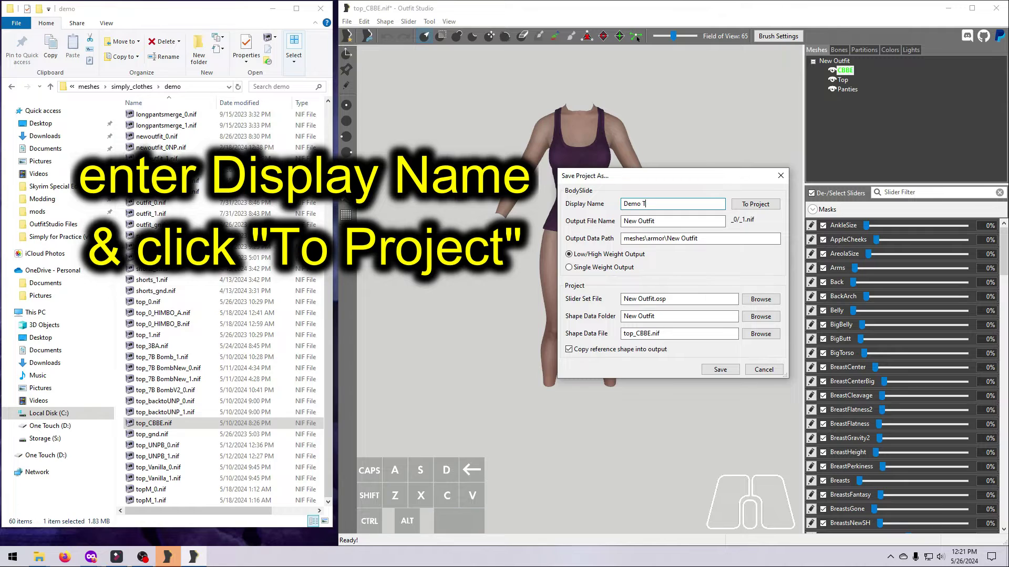
text(op)
click(756, 204)
drag(682, 223, 613, 223)
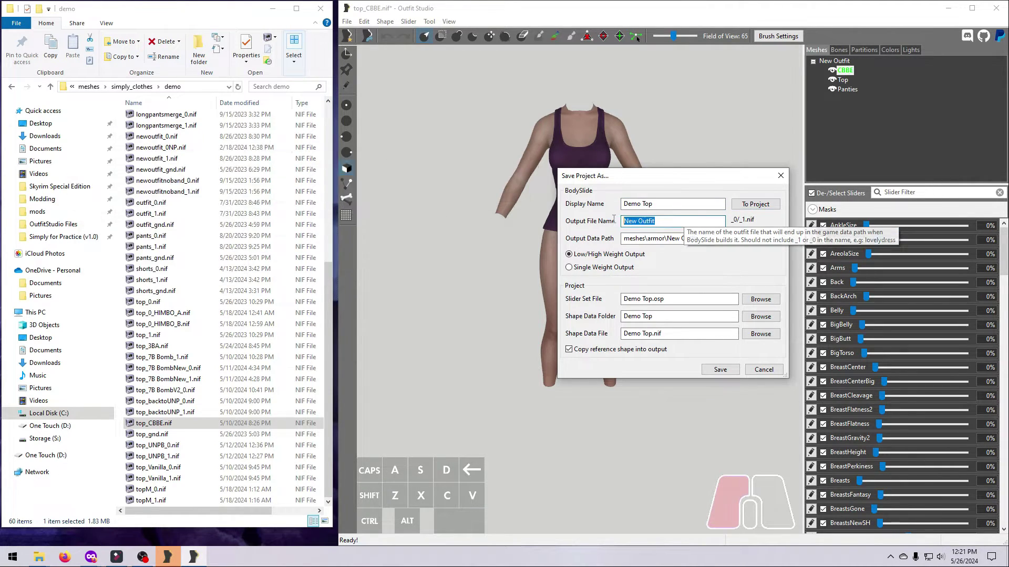
text(top)
- Set output path meshes\simply_clothes\demo and slider set 'Simply For Practice', then save
drag(647, 239, 703, 242)
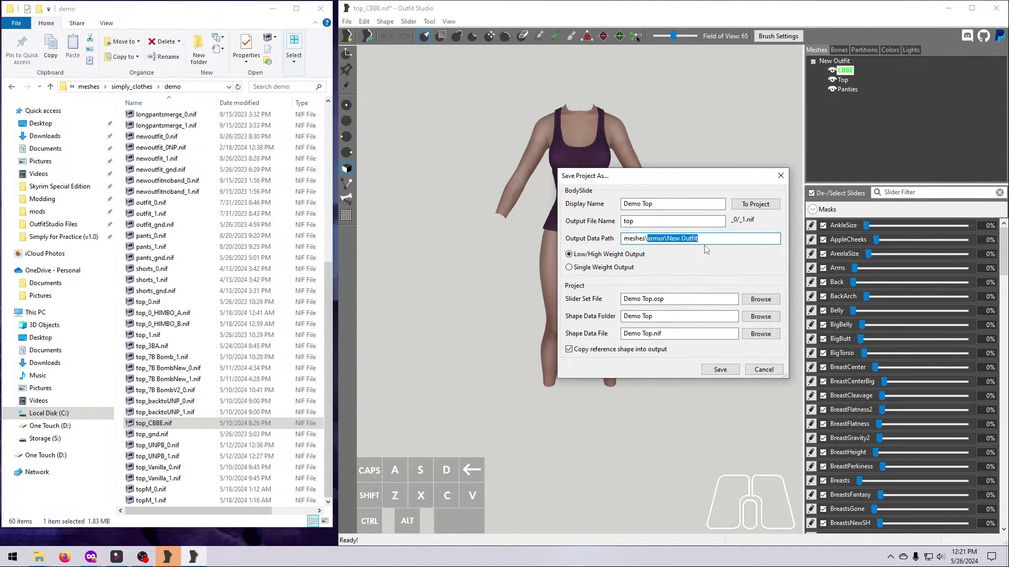
text(simply_clothes)
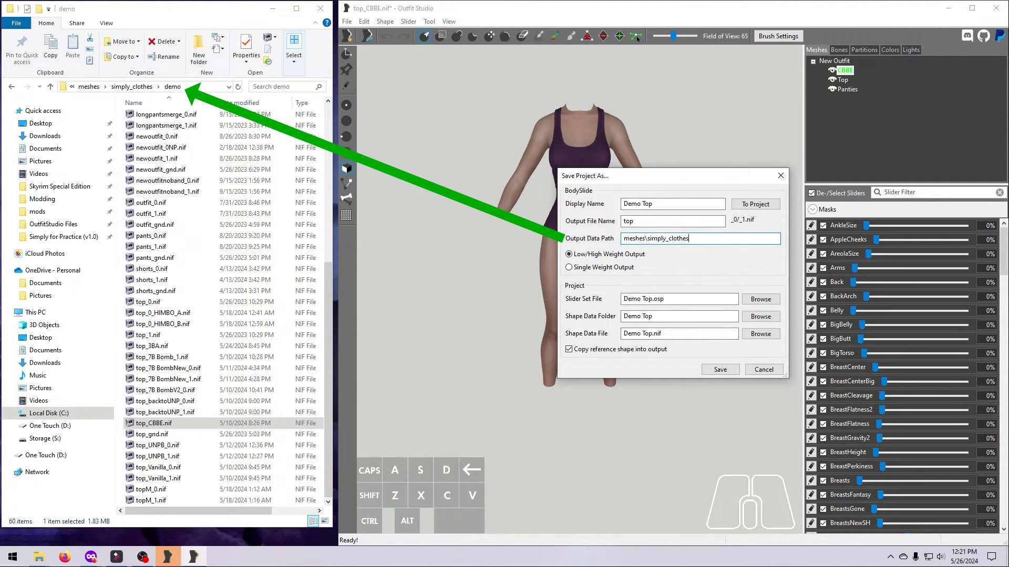
text(\demo)
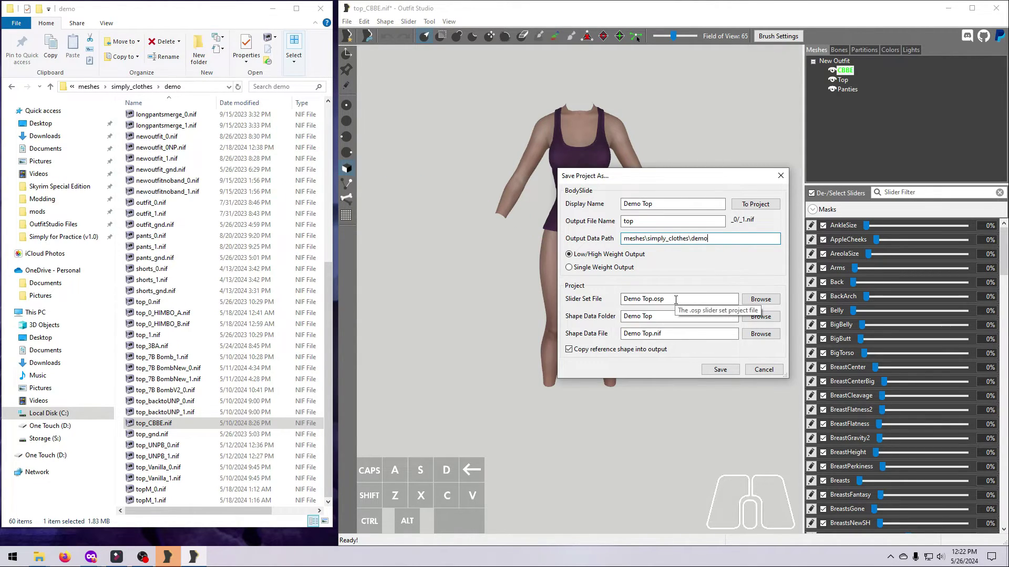
drag(645, 299, 651, 299)
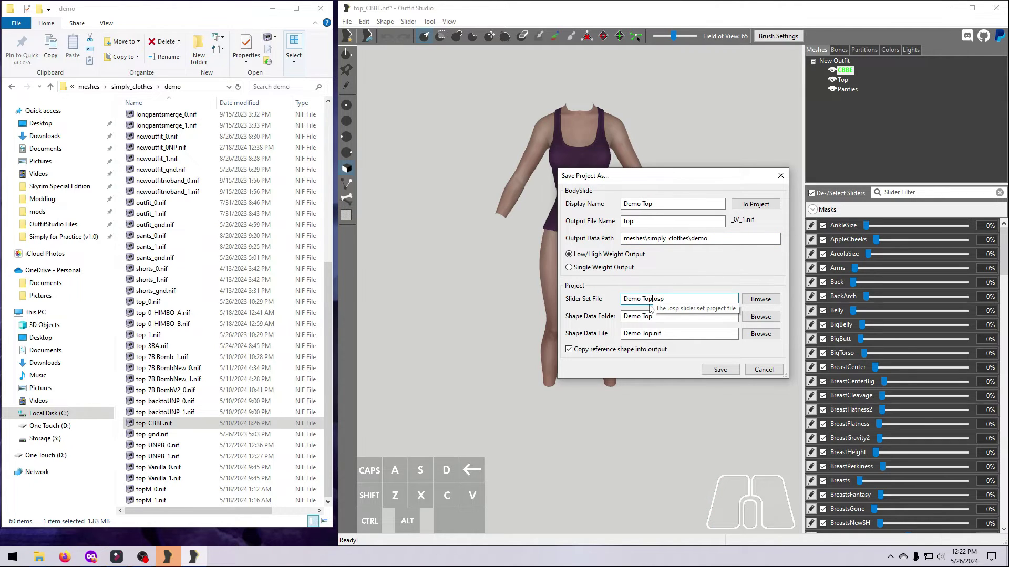
key(BackSpace)
key(BackSpace)
key(BackSpace)
key(BackSpace)
key(BackSpace)
key(BackSpace)
key(BackSpace)
key(BackSpace)
text(Simply For Practice)
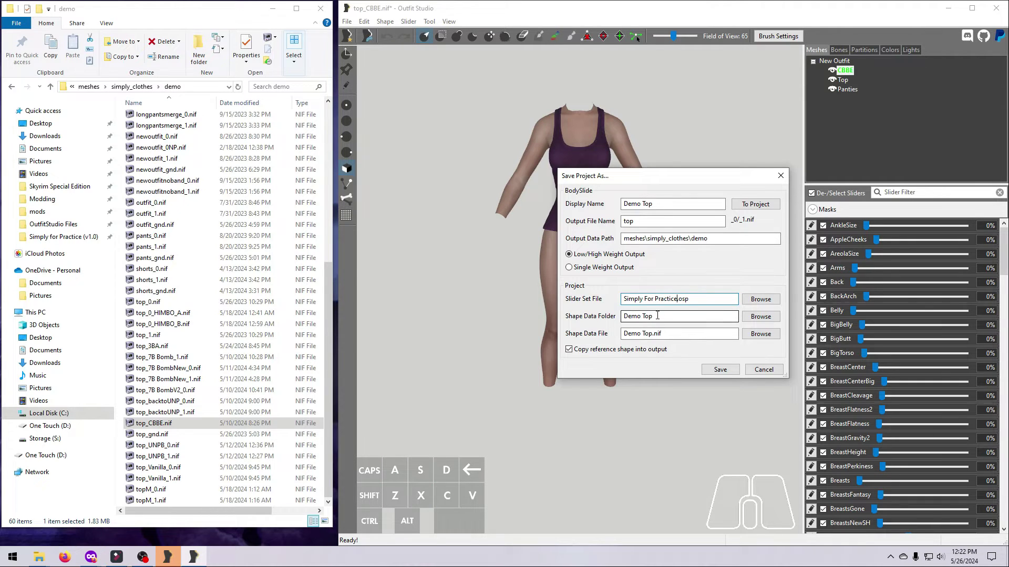
drag(653, 316, 620, 314)
text(Simply For Practice)
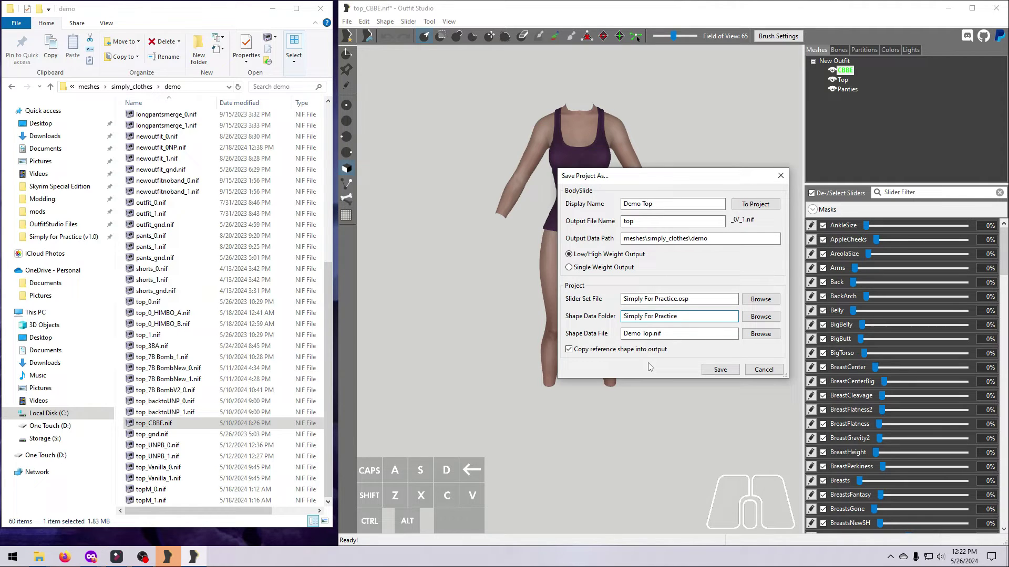
click(720, 370)
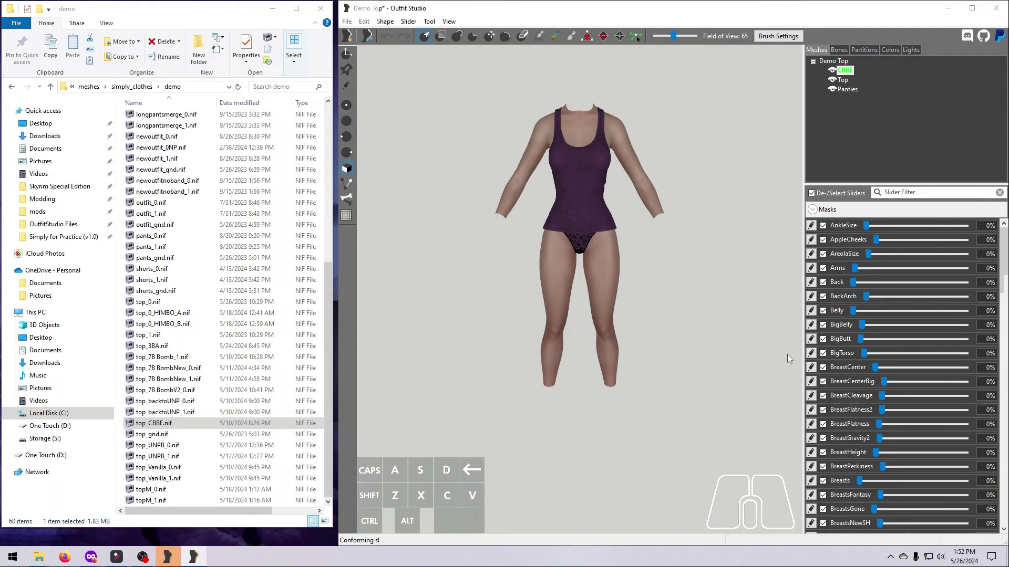
- After testing the BigBelly slider, set the CBBE body as the reference shape
drag(862, 326, 853, 370)
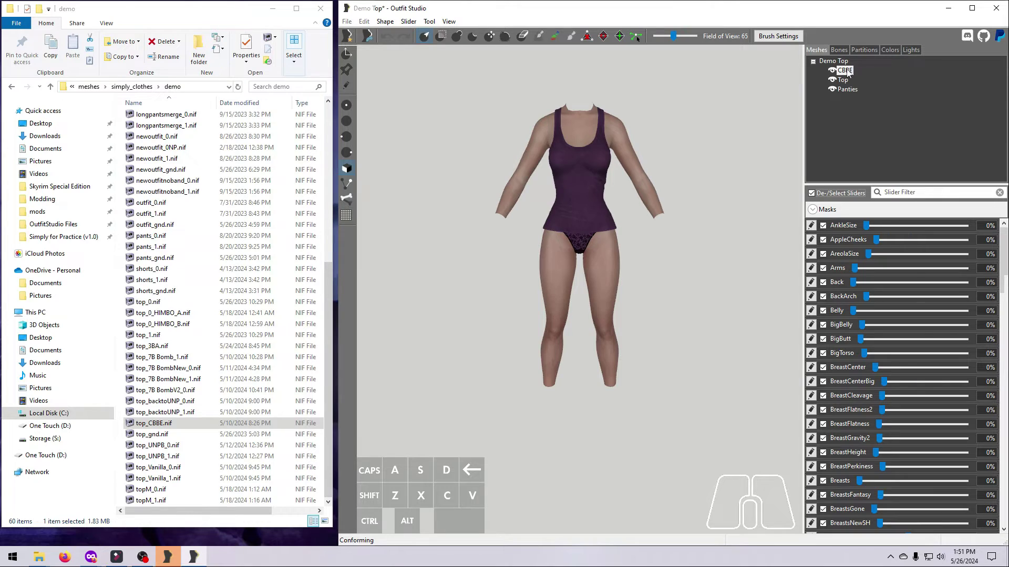
click(845, 71)
right_click(846, 73)
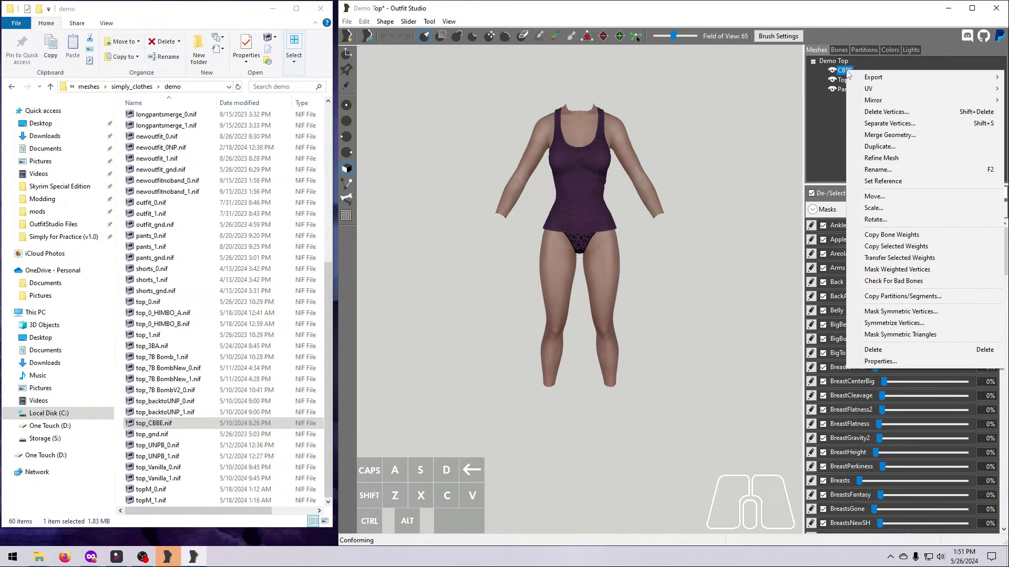
click(882, 179)
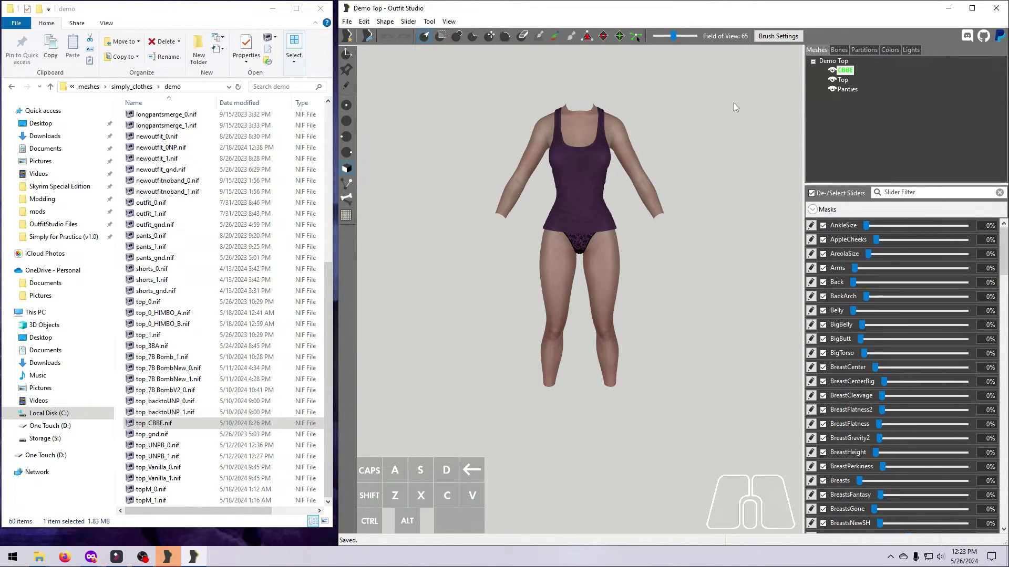
- Conform all outfit shapes to the CBBE reference sliders with default settings
click(408, 21)
click(433, 47)
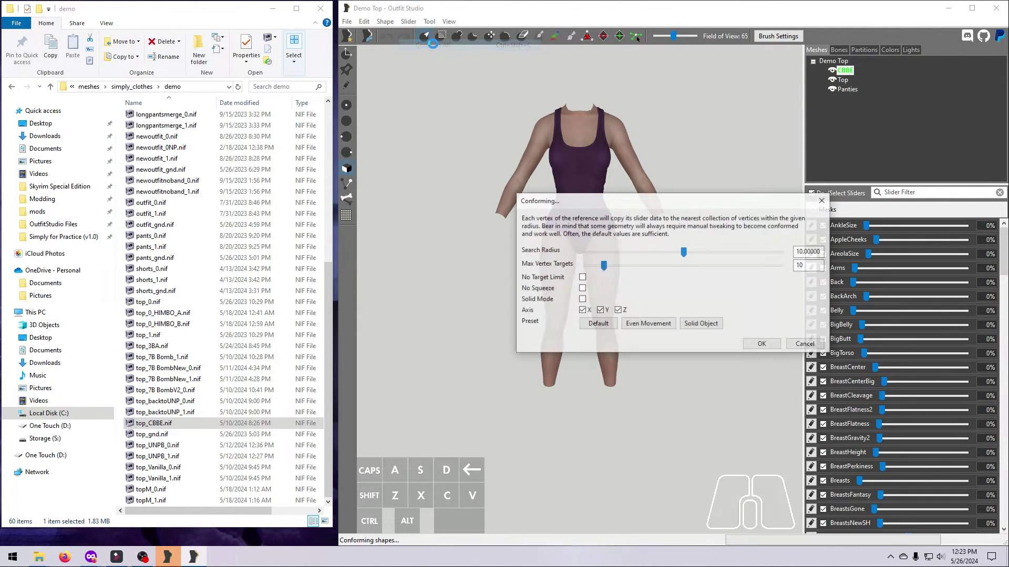
click(754, 347)
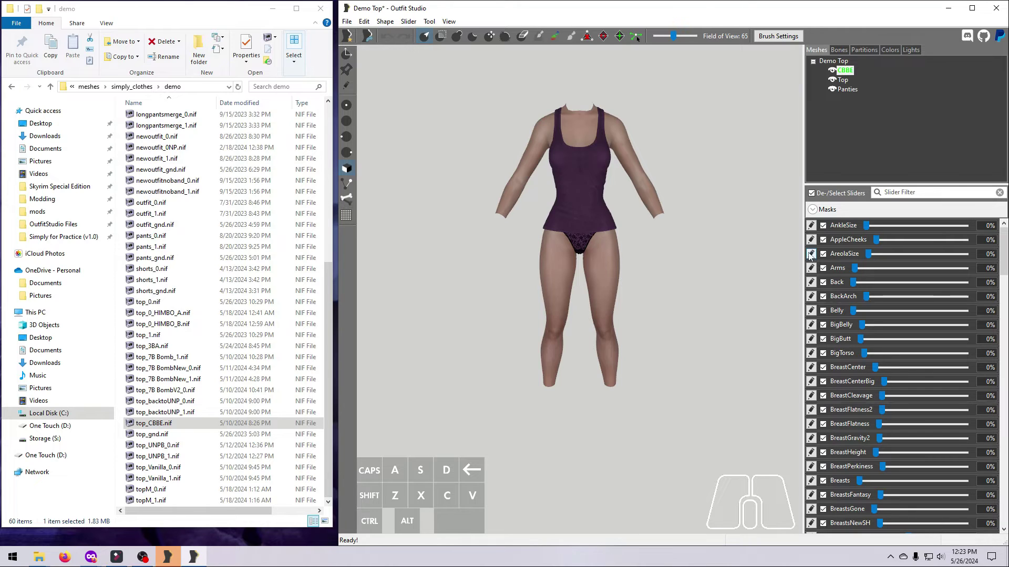
- Preview the AnkleSize and AppleCheeks shapes on the outfit from front and back
click(811, 226)
click(811, 227)
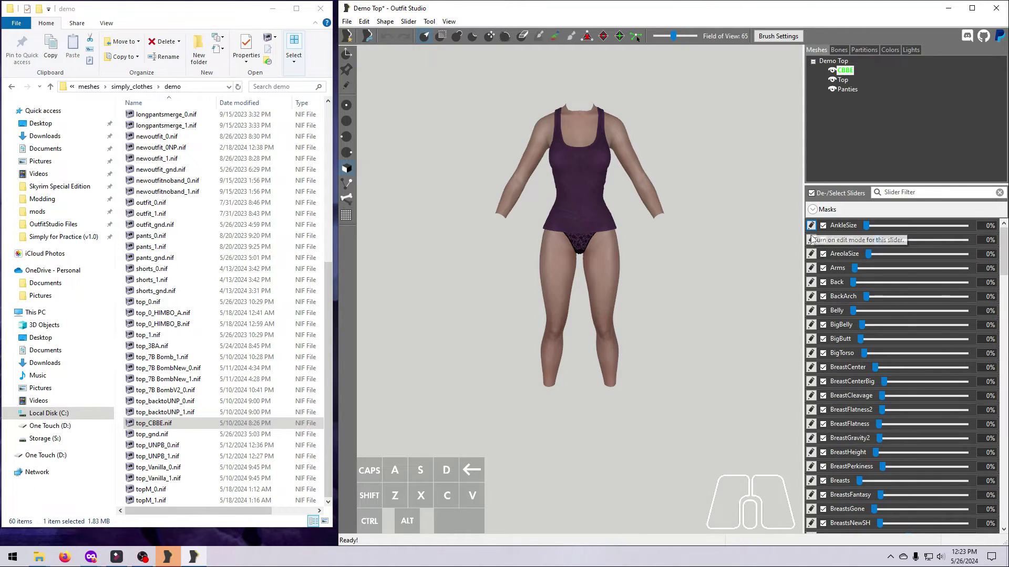
click(811, 240)
mouse_move(738, 289)
right_down()
mouse_move(697, 306)
mouse_move(566, 307)
right_up()
click(811, 239)
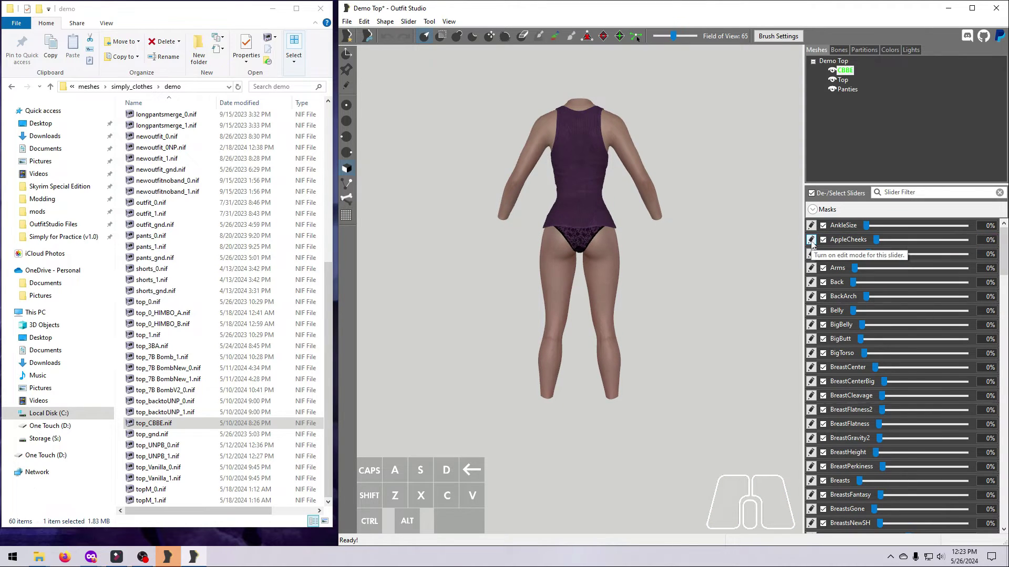
click(811, 239)
click(810, 240)
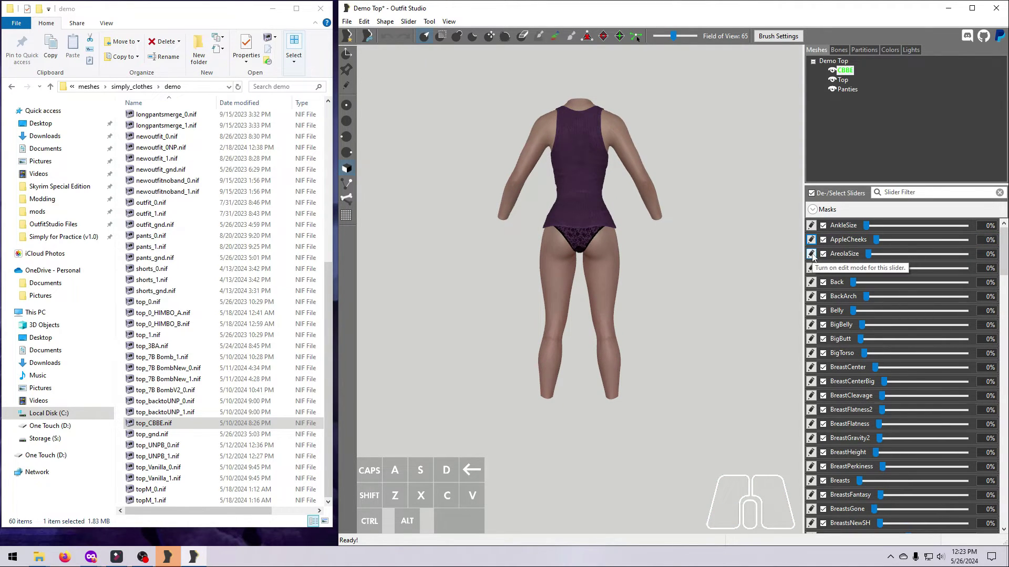
right_drag(648, 280, 759, 292)
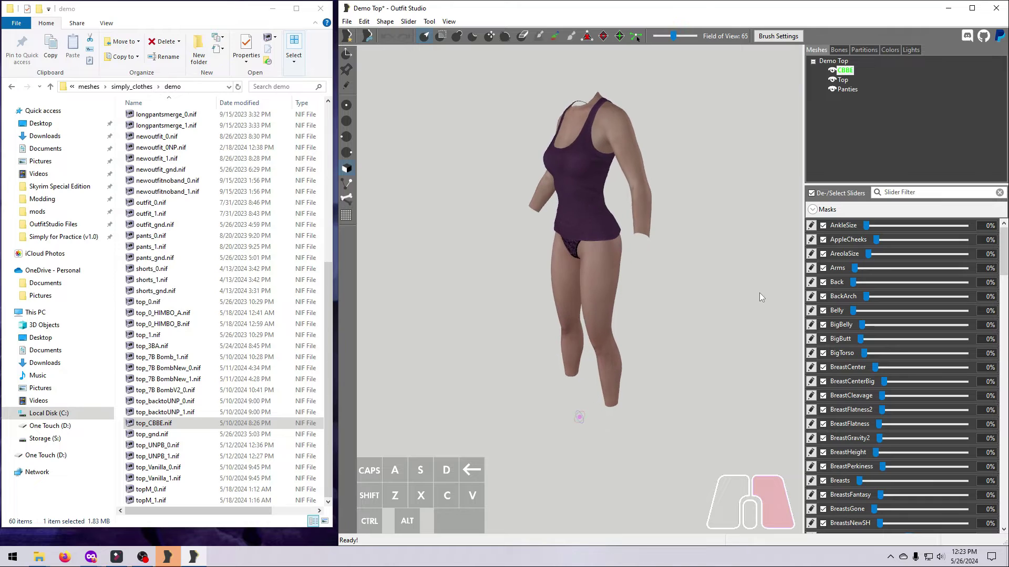
- Check the outfit against the AreolaSize, Arms, Back, BackArch and Belly shapes
click(811, 253)
click(811, 254)
click(811, 268)
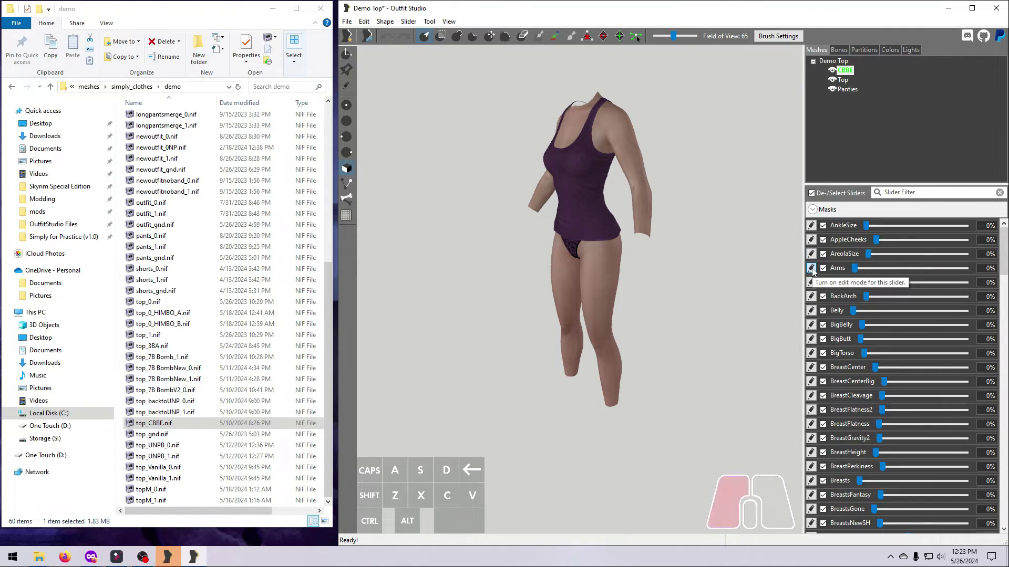
click(811, 268)
click(811, 283)
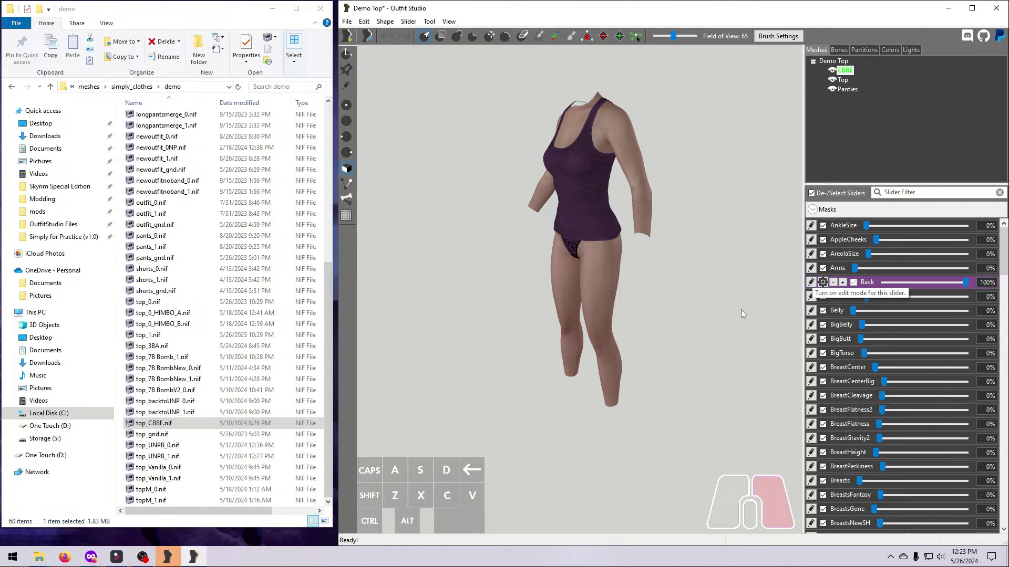
right_drag(741, 310, 636, 309)
click(813, 284)
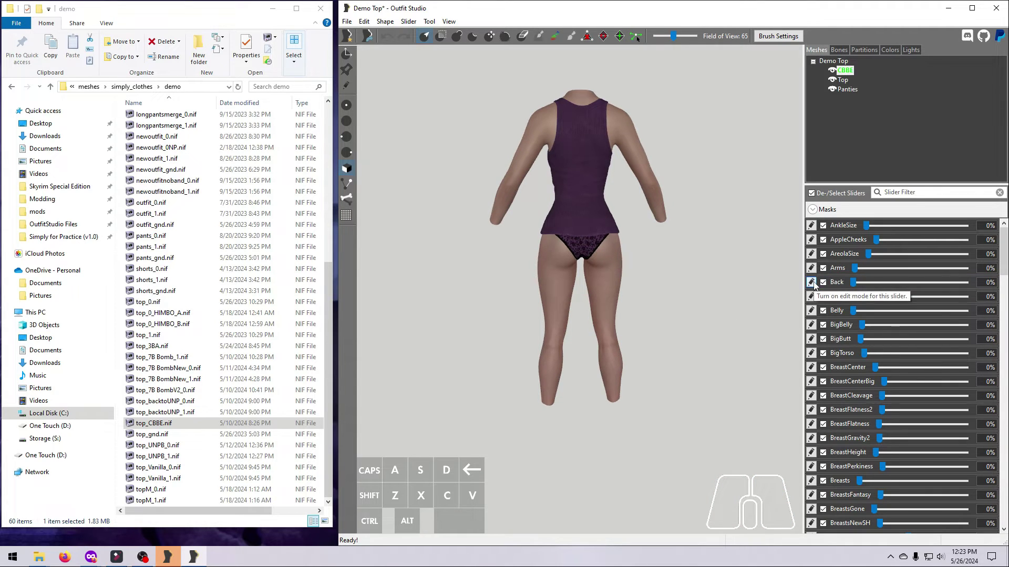
click(812, 296)
right_drag(735, 308, 778, 306)
click(812, 297)
click(812, 310)
mouse_move(652, 344)
right_down()
mouse_move(736, 349)
mouse_move(573, 346)
right_up()
click(812, 311)
- Check BigBelly, BigButt, BigTorso and the BreastCenterBig through BreastGravity2 shapes on the outfit
click(812, 325)
click(812, 326)
click(813, 340)
click(811, 340)
click(812, 353)
right_drag(654, 370, 767, 371)
click(812, 354)
click(811, 382)
click(811, 382)
click(811, 396)
click(811, 396)
click(811, 410)
click(811, 410)
click(810, 424)
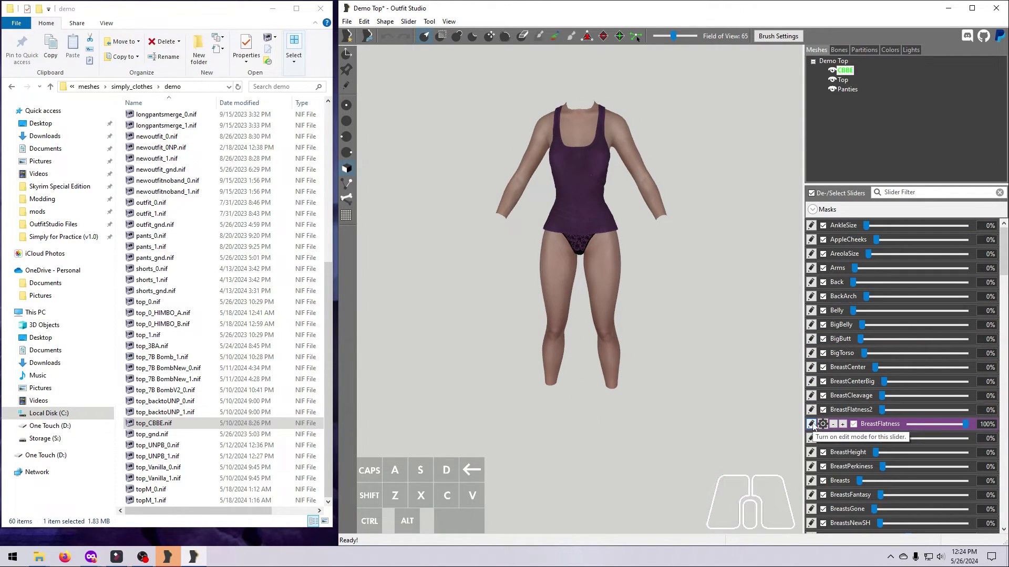
click(811, 424)
click(810, 438)
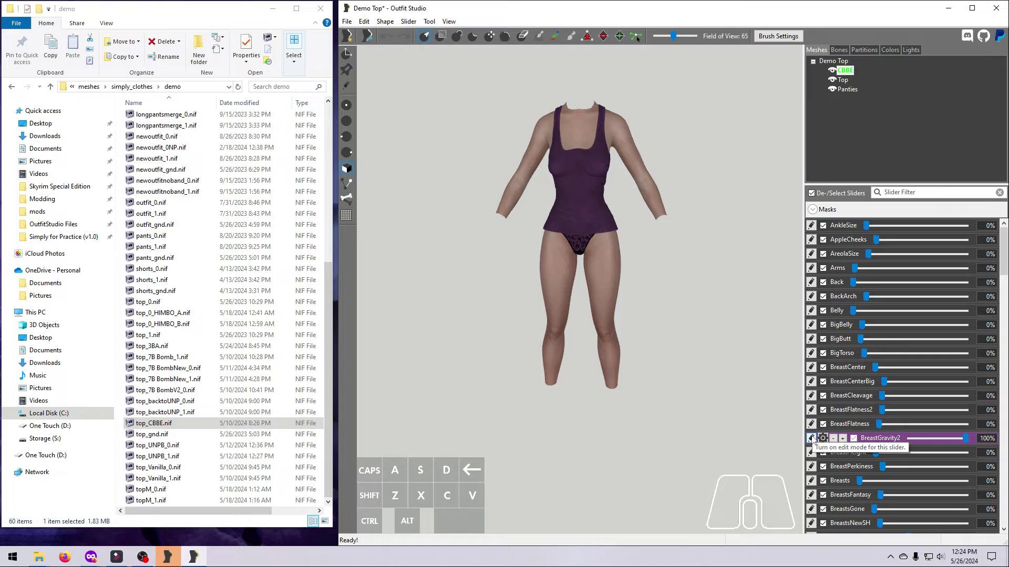
- Select the Top mesh and reshape its neckline over the chest
scroll(623, 257, up, 8)
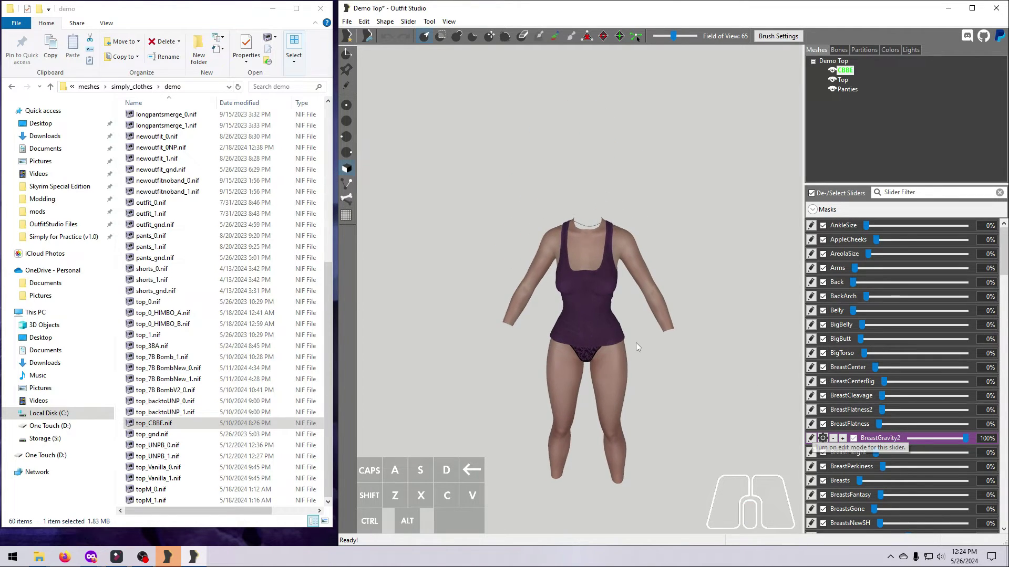
right_drag(656, 343, 660, 282)
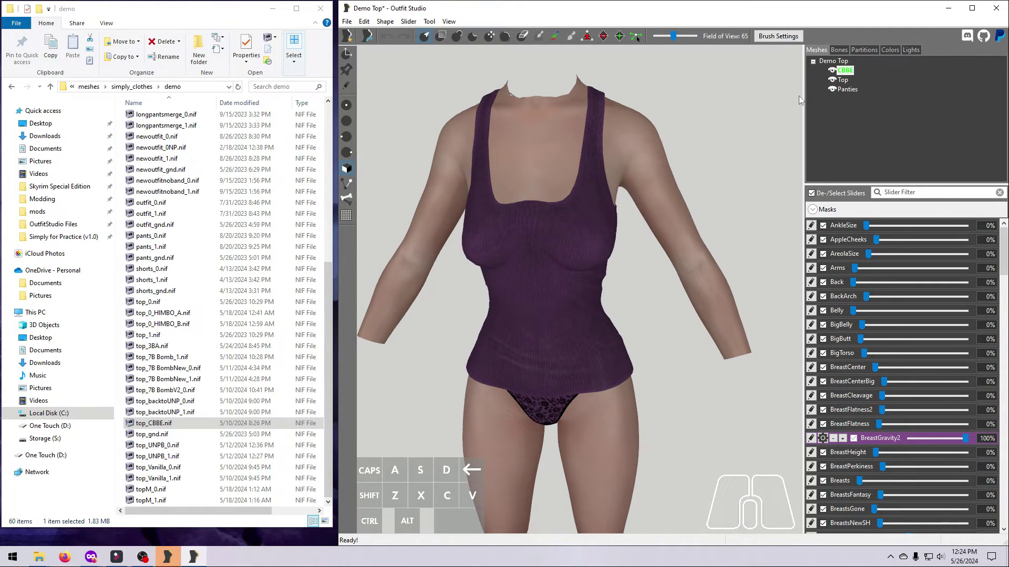
click(842, 80)
click(346, 85)
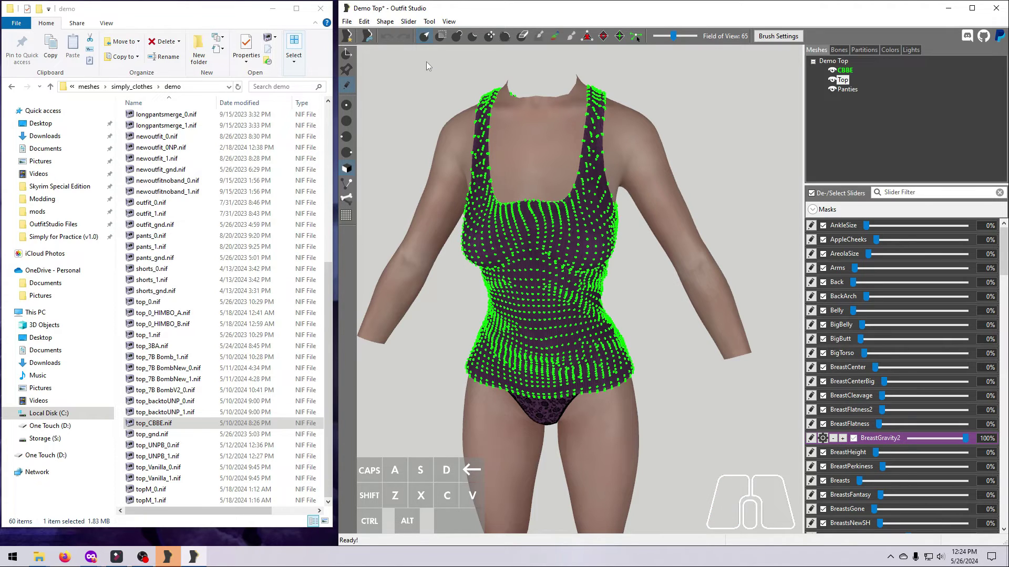
click(489, 38)
drag(528, 214, 531, 221)
- Smooth the neckline's V-shaped dip with the BreastCleavage shape active
click(811, 440)
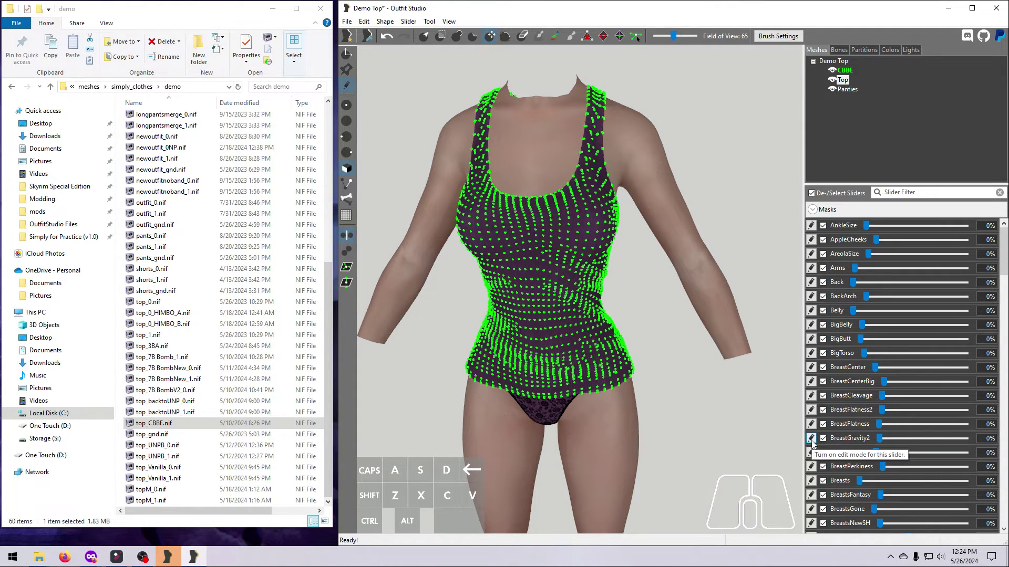
click(811, 368)
click(811, 367)
click(811, 381)
click(812, 381)
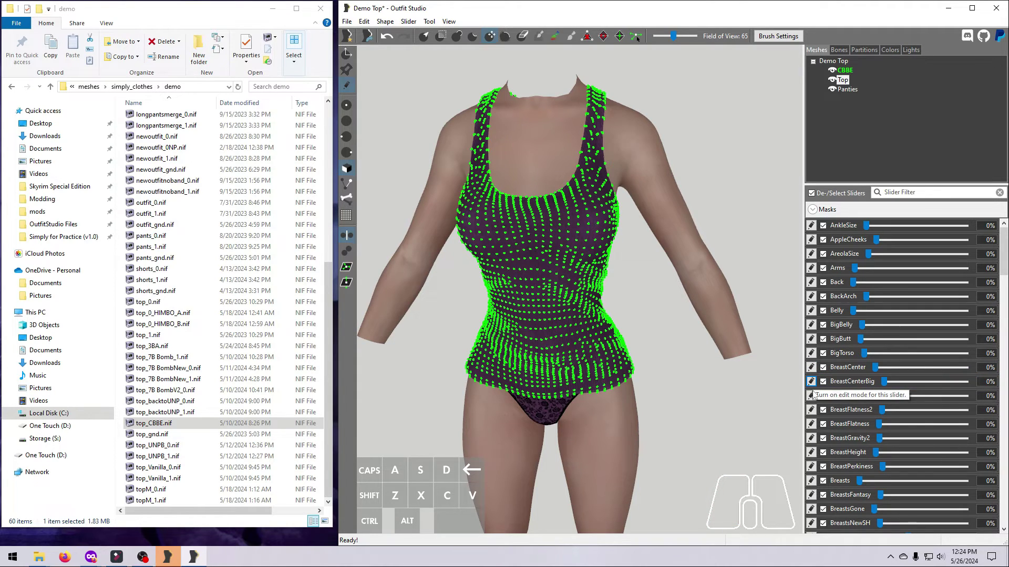
click(812, 395)
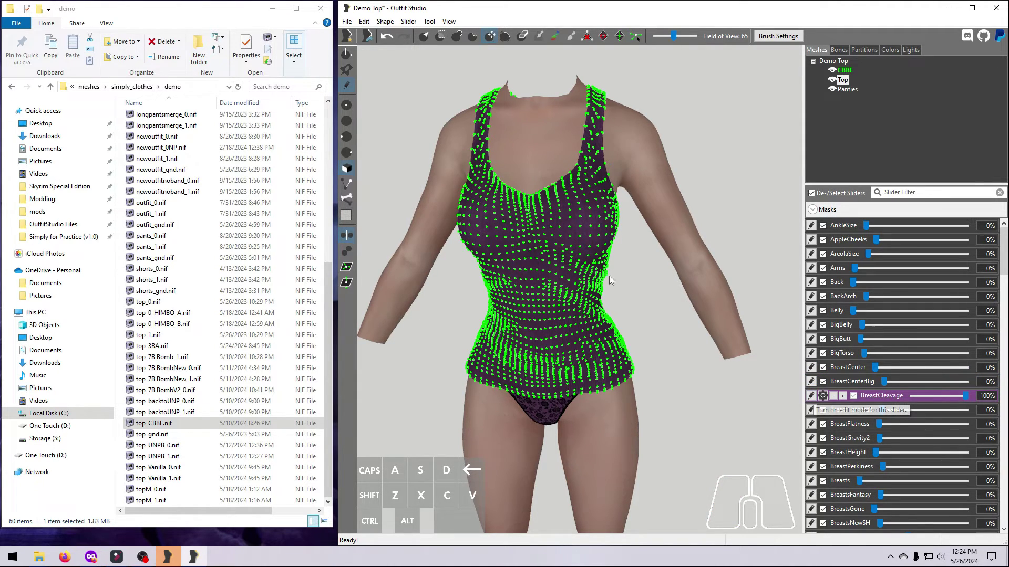
drag(533, 197, 531, 189)
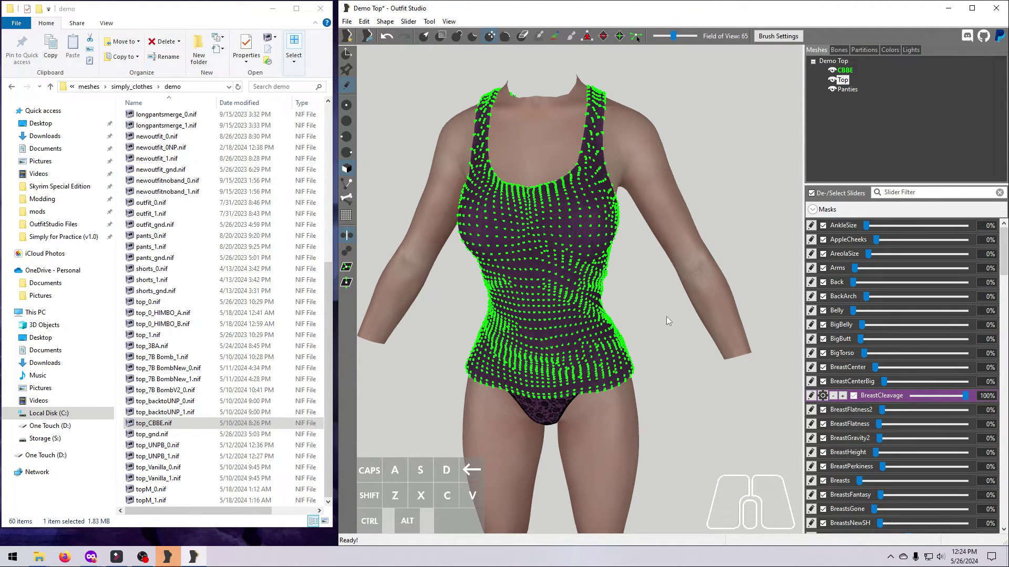
click(812, 396)
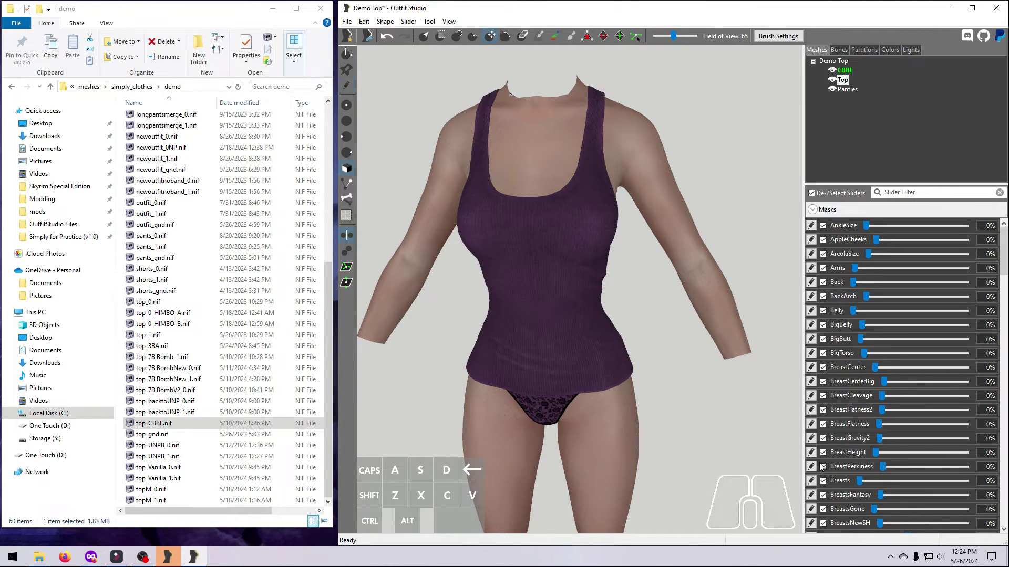
- Smooth the top's neckline under the BreastCleavage shape
click(811, 396)
mouse_move(557, 187)
mouse_down()
mouse_move(575, 181)
mouse_move(556, 193)
mouse_up()
right_drag(556, 188, 774, 370)
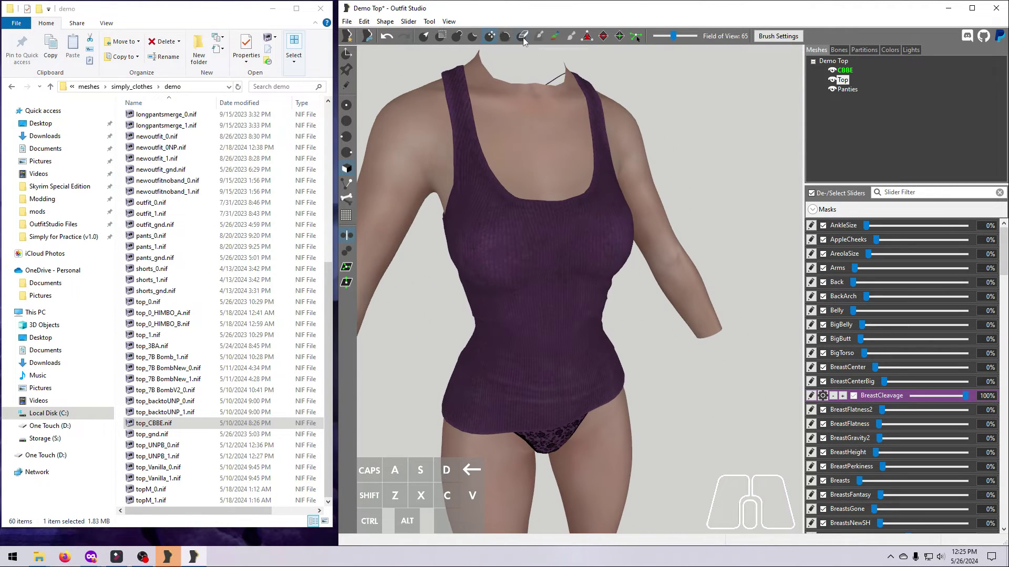
click(506, 37)
mouse_move(593, 178)
mouse_down()
mouse_move(588, 192)
mouse_move(547, 205)
mouse_up()
mouse_move(683, 273)
right_down()
mouse_move(587, 290)
mouse_move(755, 349)
right_up()
scroll(755, 349, down, 3)
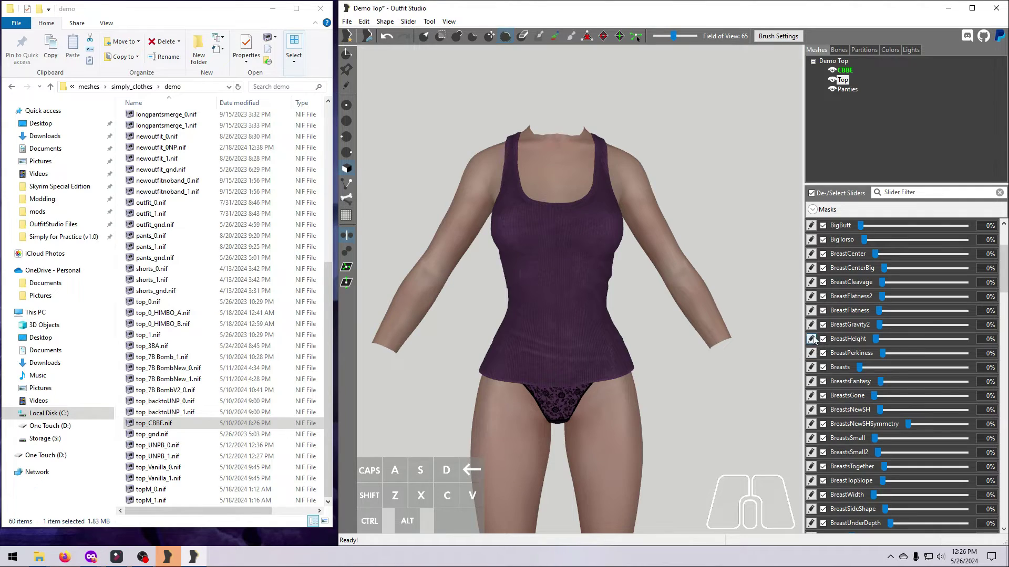
- Check the top against the BreastHeight, BreastPerkiness, Breasts and BreastsFantasy shapes
click(811, 339)
click(812, 353)
click(811, 367)
scroll(715, 389, up, 2)
right_drag(709, 387, 701, 342)
click(811, 382)
middle_drag(662, 103, 635, 172)
- Smooth the V-dip in the top's neckline
click(457, 36)
key(5)
click(537, 293)
click(516, 295)
scroll(659, 397, down, 2)
mouse_move(666, 404)
right_down()
mouse_move(617, 408)
mouse_move(752, 409)
right_up()
- Deflate the top over the flattened chest of the BreastsGone shape
click(811, 397)
scroll(592, 317, up, 4)
drag(570, 294, 556, 279)
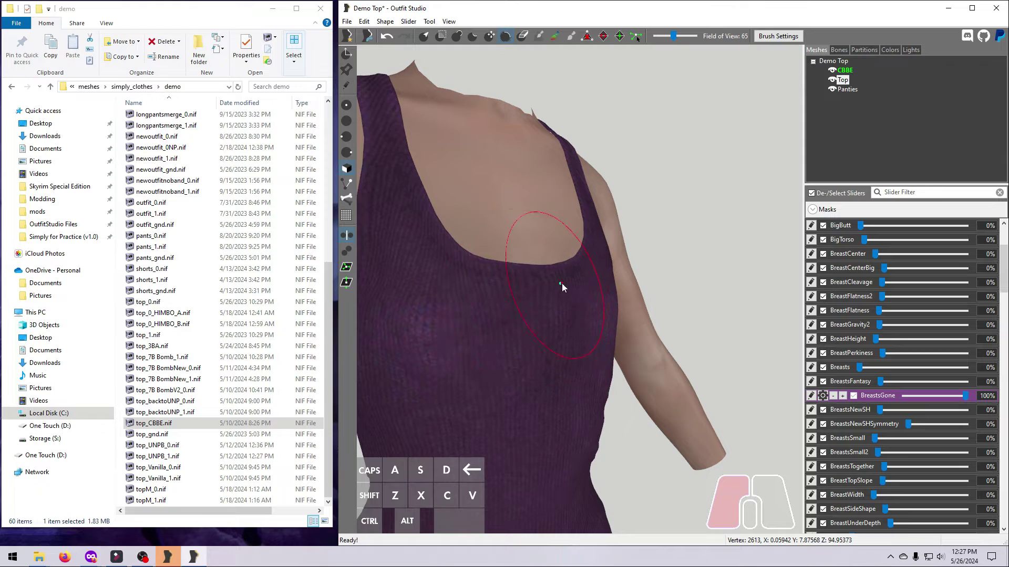
scroll(551, 293, down, 3)
mouse_move(557, 302)
right_down()
mouse_move(447, 316)
mouse_move(486, 317)
mouse_move(578, 361)
mouse_move(723, 387)
right_up()
key(3)
click(486, 316)
- Inflate the top over the chest for the BreastsNewSH shape
scroll(641, 368, down, 3)
click(811, 410)
scroll(646, 389, down, 2)
click(454, 42)
click(564, 326)
mouse_move(644, 379)
right_down()
mouse_move(558, 344)
mouse_move(557, 319)
right_up()
- Inflate the top under both sides of the bust
click(541, 424)
scroll(565, 368, up, 2)
scroll(557, 321, up, 3)
click(552, 436)
scroll(586, 470, down, 3)
right_drag(588, 474, 576, 323)
scroll(576, 312, up, 4)
- Check the BreastsNewSHSymmetry, BreastsSmall, BreastsSmall2 and BreastsTogether shapes against the top
click(811, 410)
scroll(575, 323, down, 3)
click(810, 424)
click(811, 424)
click(811, 438)
mouse_move(620, 368)
right_down()
mouse_move(556, 367)
mouse_move(633, 375)
mouse_move(598, 393)
mouse_move(683, 400)
mouse_move(668, 394)
right_up()
click(811, 438)
click(810, 452)
click(811, 453)
click(810, 466)
- Smooth the top where the body clips through under BreastsTogether
scroll(660, 403, up, 3)
scroll(660, 402, up, 3)
key(5)
mouse_move(561, 305)
mouse_down()
mouse_move(547, 302)
mouse_move(544, 327)
mouse_up()
scroll(557, 342, down, 5)
right_drag(644, 382, 581, 383)
right_drag(581, 384, 643, 385)
- Inflate the Panties where the PregnancyBelly shape clips through
click(842, 80)
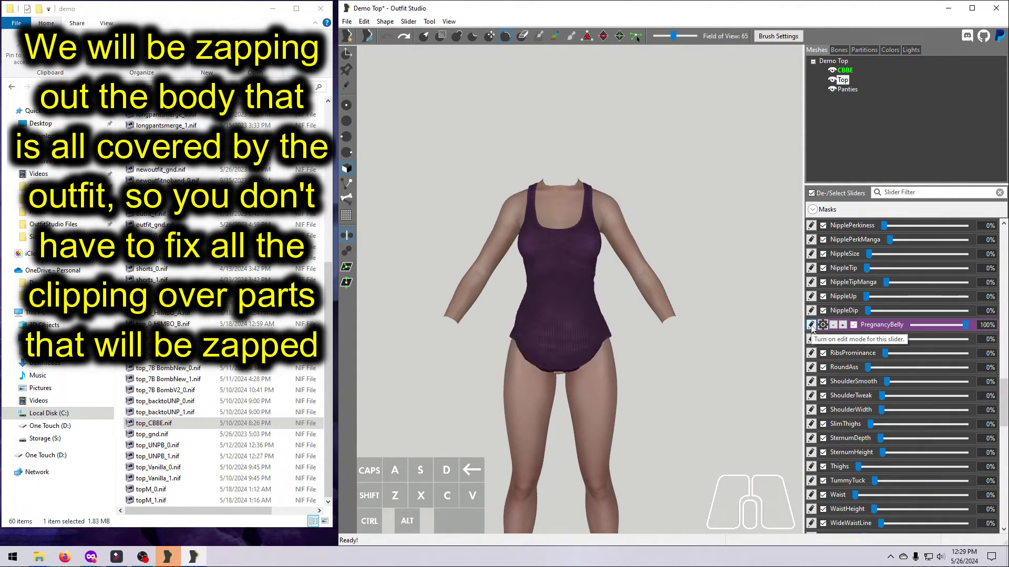
right_drag(693, 357, 641, 357)
right_drag(641, 357, 693, 358)
click(847, 89)
mouse_move(698, 415)
right_down()
mouse_move(704, 354)
mouse_move(677, 368)
right_up()
key(2)
drag(553, 341, 580, 316)
mouse_move(644, 389)
right_down()
mouse_move(519, 396)
mouse_move(593, 388)
right_up()
scroll(630, 368, up, 5)
- Pull the Panties' edge over the belly with the Move brush
click(843, 81)
drag(530, 273, 520, 281)
right_drag(518, 355, 587, 342)
click(847, 89)
key(v)
key(4)
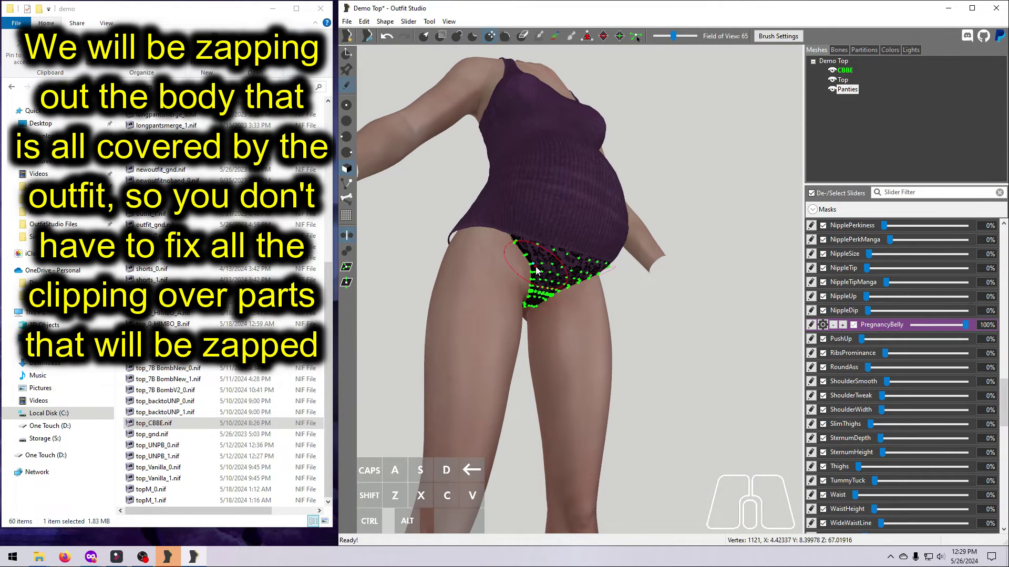
drag(528, 273, 535, 275)
scroll(541, 315, down, 2)
- Hide the vertices and reset the PregnancyBelly slider to 0%
mouse_move(567, 362)
right_down()
mouse_move(423, 373)
mouse_move(530, 352)
right_up()
scroll(525, 321, down, 3)
key(v)
mouse_move(517, 304)
right_down()
mouse_move(545, 298)
mouse_move(517, 302)
right_up()
click(812, 324)
mouse_move(883, 325)
mouse_down()
mouse_move(931, 326)
mouse_move(877, 327)
mouse_up()
- Save the Demo Top project
click(347, 21)
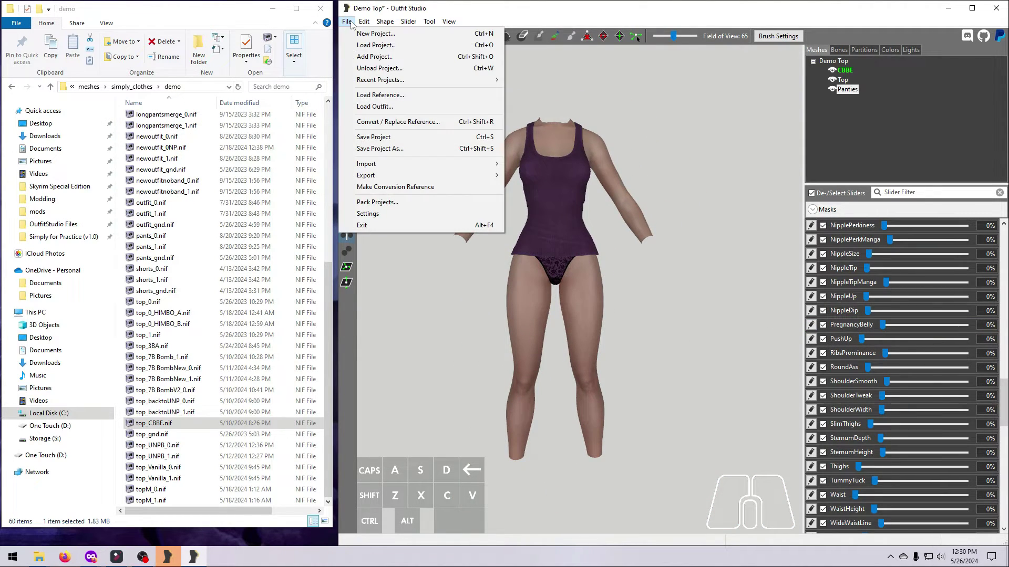
click(386, 137)
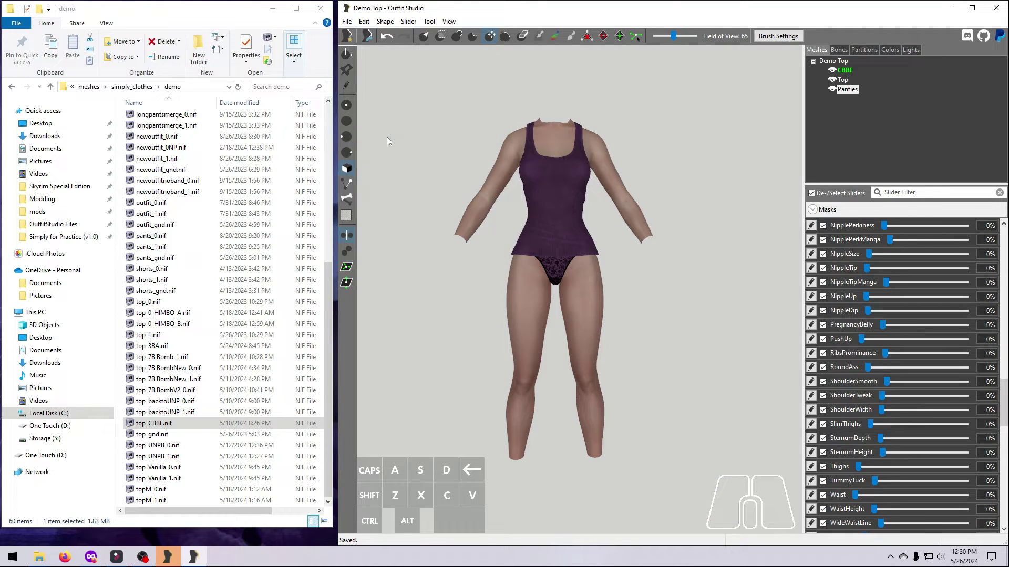
right_drag(716, 392, 668, 394)
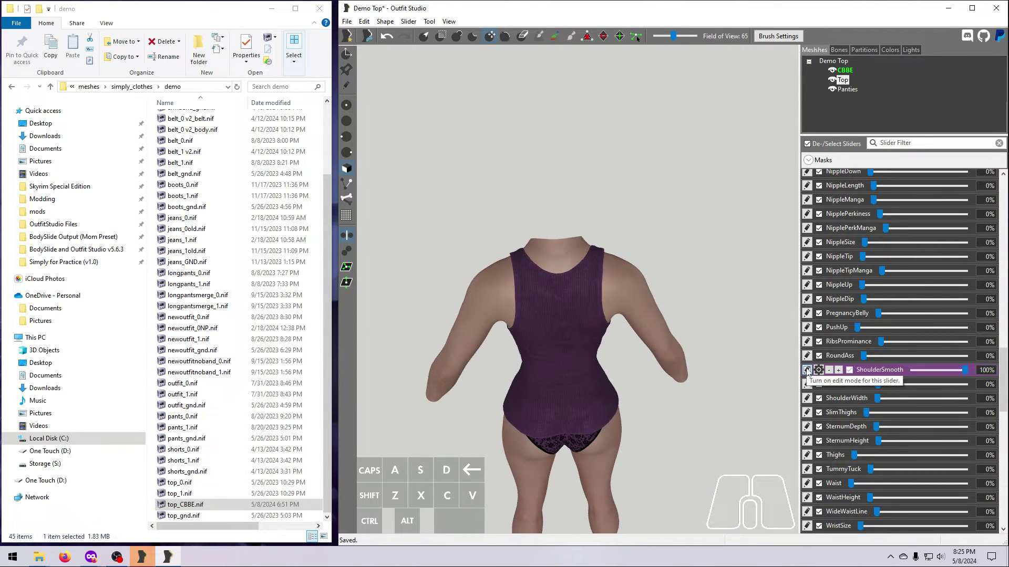
- Check the top against the ShoulderTweak, ShoulderWidth, SlimThighs and SternumDepth shapes
click(807, 370)
click(807, 384)
click(807, 399)
click(808, 413)
click(808, 413)
click(807, 413)
click(807, 413)
click(807, 427)
mouse_move(756, 394)
right_down()
mouse_move(667, 395)
mouse_move(757, 394)
mouse_move(699, 394)
right_up()
click(808, 427)
click(808, 426)
- Smooth the top over the sternum, then preview the SternumHeight shape
click(505, 37)
click(346, 85)
right_drag(683, 341, 656, 336)
scroll(585, 310, down, 2)
scroll(566, 299, up, 1)
right_drag(566, 299, 689, 389)
click(807, 427)
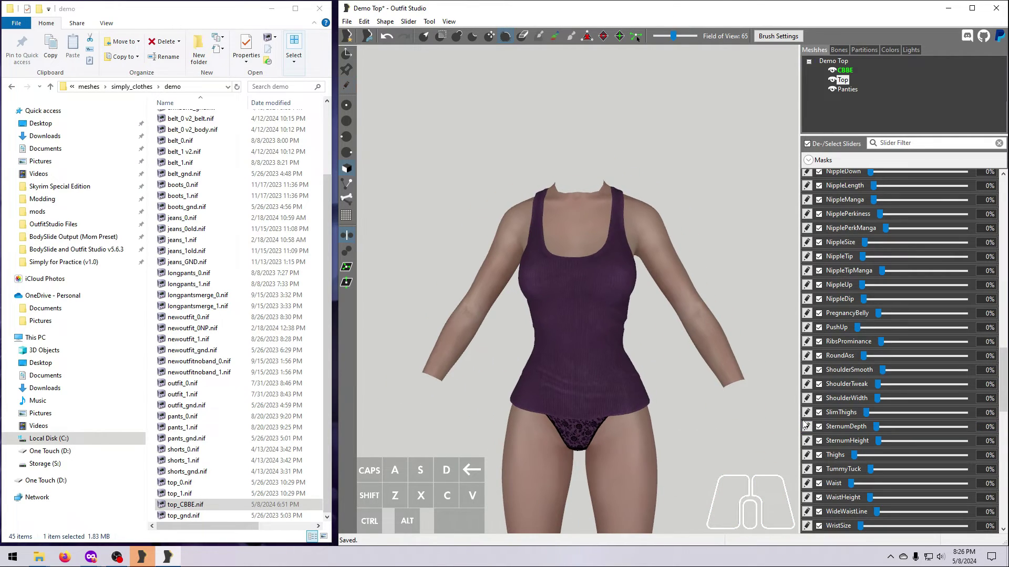
click(807, 441)
scroll(580, 263, up, 3)
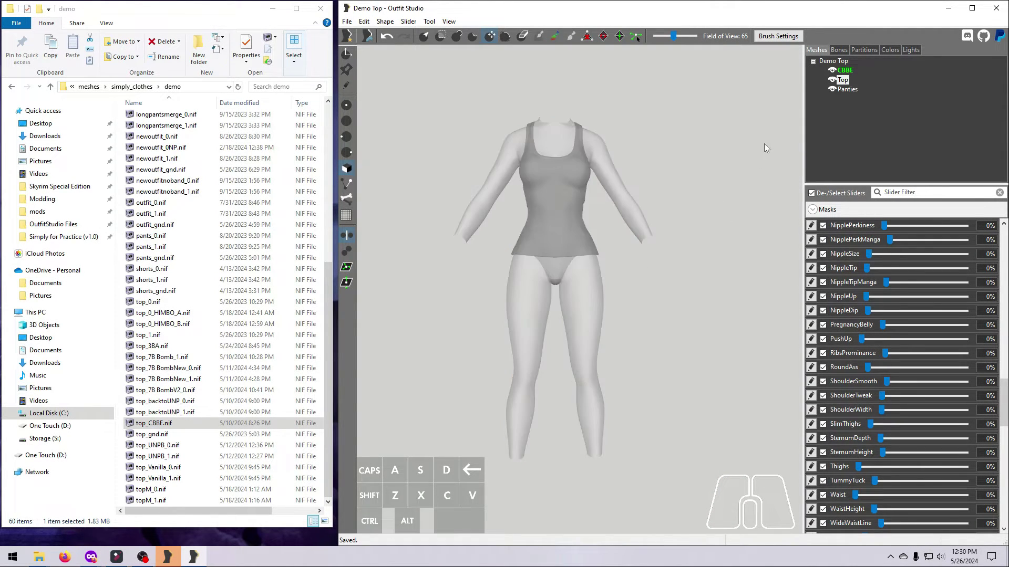
- Show Top and Panties as wireframes, select the CBBE body and pick the Mask brush
click(833, 81)
click(833, 81)
right_drag(700, 237, 698, 294)
click(849, 72)
click(345, 86)
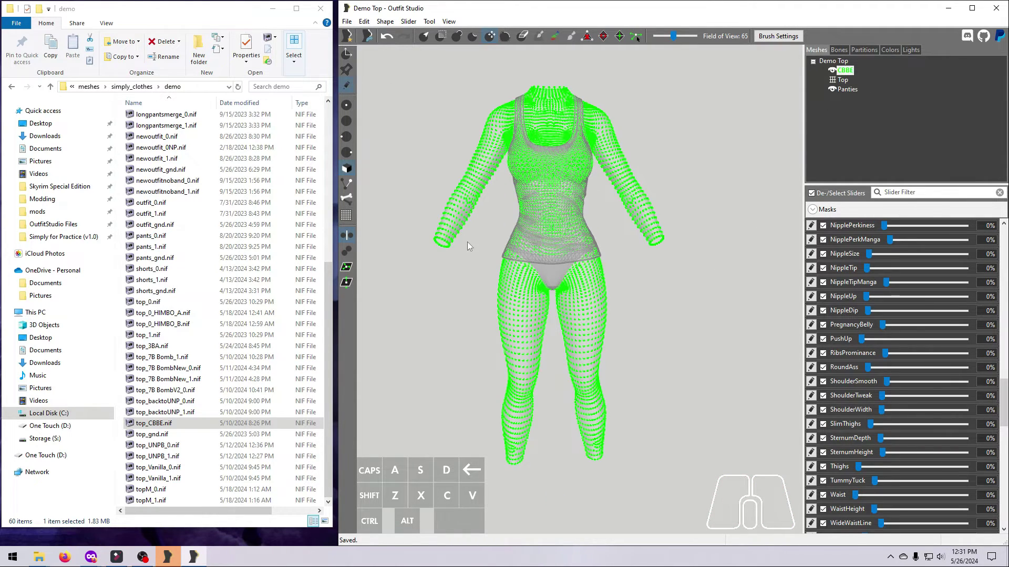
click(443, 38)
right_drag(476, 262, 503, 292)
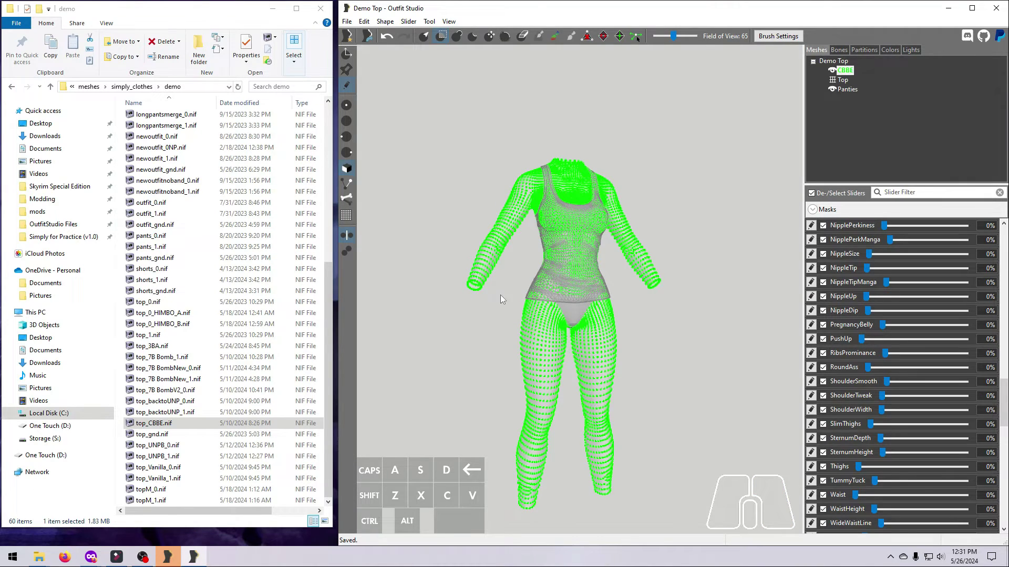
scroll(496, 313, up, 4)
click(832, 89)
click(832, 90)
- Mask the body at the crotch, hips and buttocks
drag(565, 349, 507, 300)
right_drag(507, 301, 604, 321)
drag(604, 321, 543, 350)
right_drag(544, 350, 589, 353)
drag(590, 353, 604, 317)
- Mask both legs from the thighs down through the knees and calves to the ankles
right_drag(595, 361, 555, 317)
drag(557, 316, 590, 289)
right_drag(590, 289, 552, 316)
drag(552, 315, 562, 328)
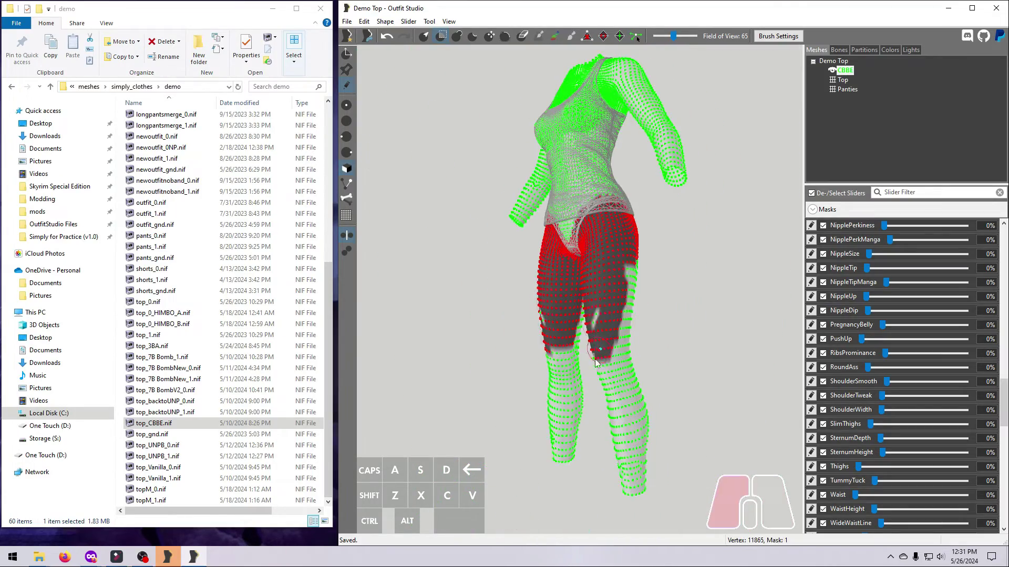
right_drag(562, 328, 549, 325)
drag(549, 326, 544, 365)
right_drag(544, 365, 604, 368)
drag(604, 367, 620, 446)
right_drag(620, 447, 607, 452)
drag(607, 451, 625, 376)
right_drag(625, 376, 536, 389)
drag(536, 388, 531, 463)
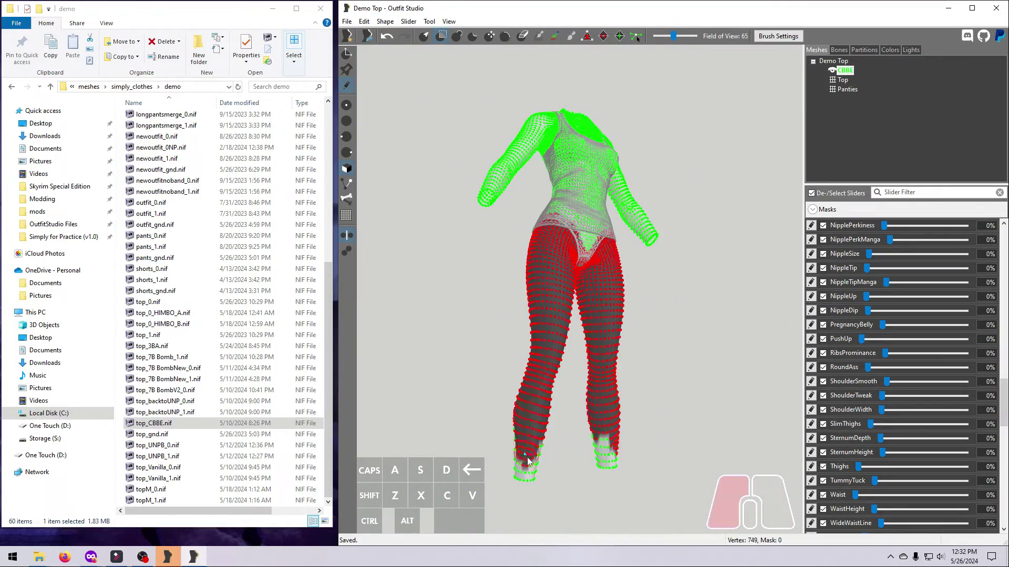
right_drag(532, 464, 612, 473)
drag(612, 473, 598, 460)
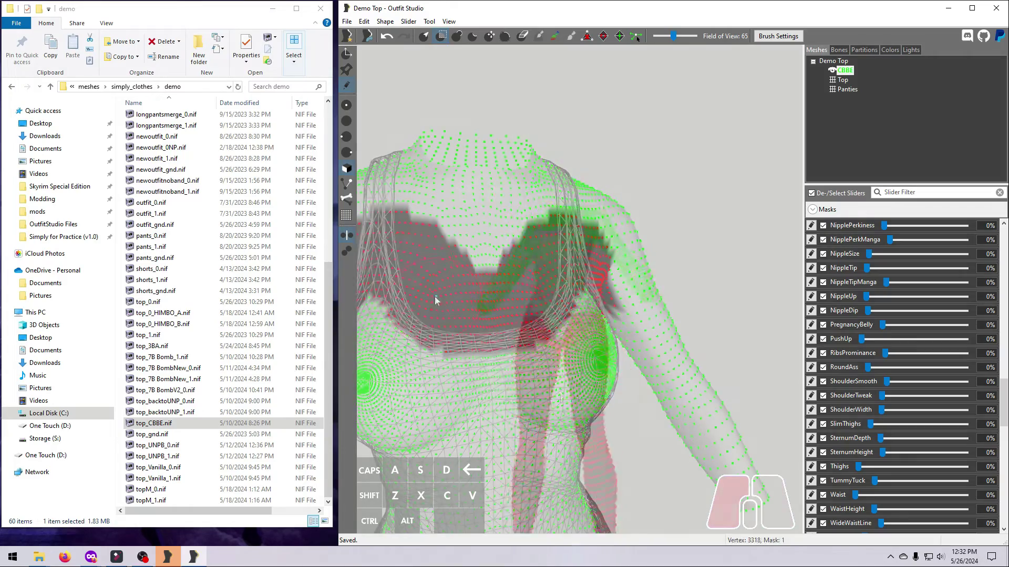
- Mask the upper chest, shoulders, upper back and arms
right_drag(434, 297, 515, 336)
drag(515, 333, 527, 342)
mouse_move(527, 342)
right_down()
mouse_move(622, 404)
mouse_move(576, 386)
mouse_move(524, 334)
right_up()
mouse_move(488, 283)
mouse_down()
mouse_move(492, 264)
mouse_move(462, 232)
mouse_up()
right_drag(462, 231, 620, 262)
scroll(525, 274, up, 3)
drag(516, 273, 523, 247)
mouse_move(523, 247)
right_down()
mouse_move(491, 227)
mouse_move(527, 144)
mouse_move(658, 305)
mouse_move(647, 339)
mouse_move(593, 336)
right_up()
scroll(528, 144, down, 3)
drag(409, 358, 397, 389)
scroll(531, 163, up, 3)
mouse_move(420, 253)
right_down()
mouse_move(528, 174)
mouse_move(655, 246)
mouse_move(643, 292)
mouse_move(640, 283)
mouse_move(651, 286)
right_up()
scroll(532, 163, down, 6)
scroll(643, 293, up, 4)
scroll(642, 292, down, 1)
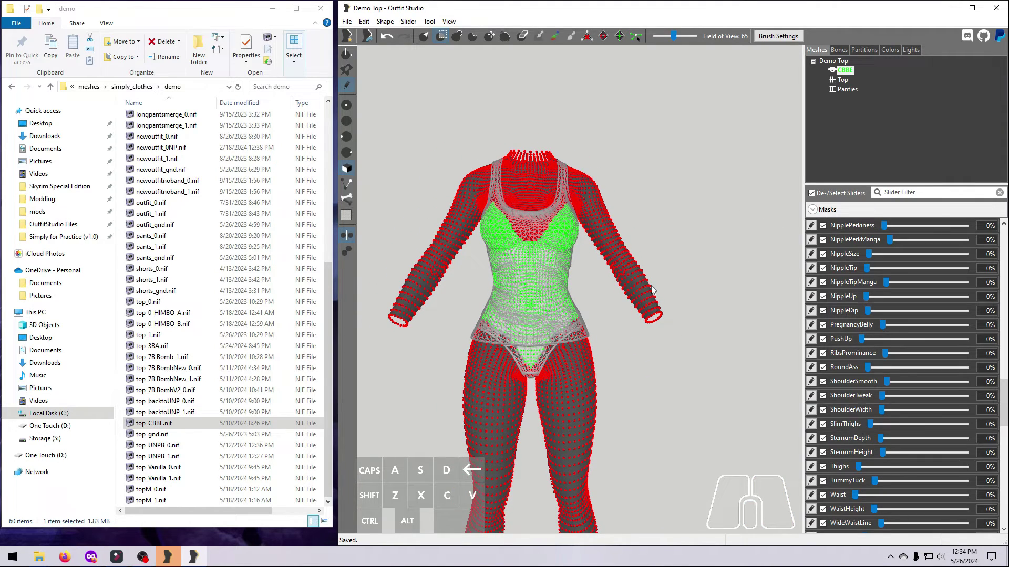
- Create a new zap slider named 'Body Zap'
click(407, 22)
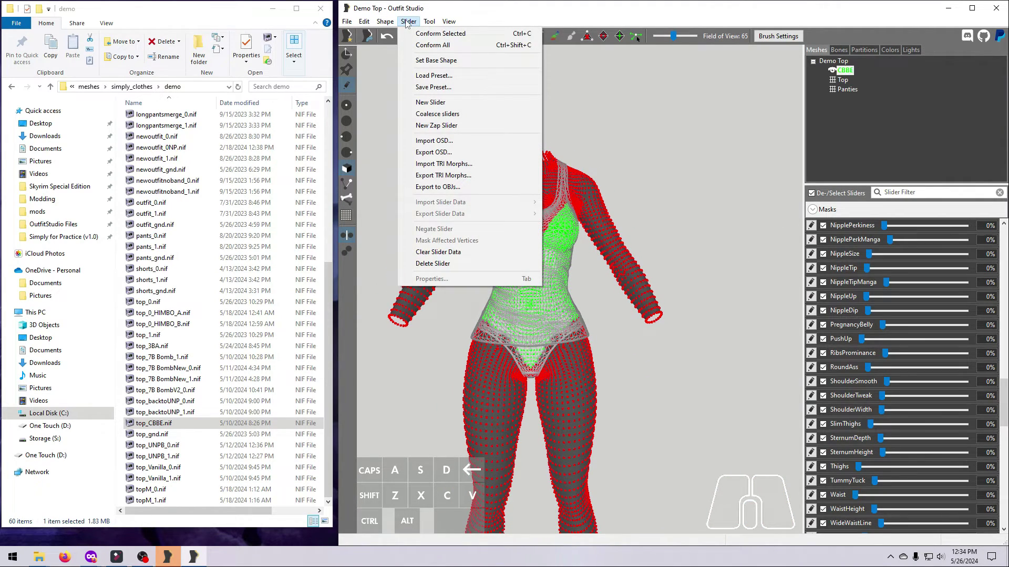
click(461, 126)
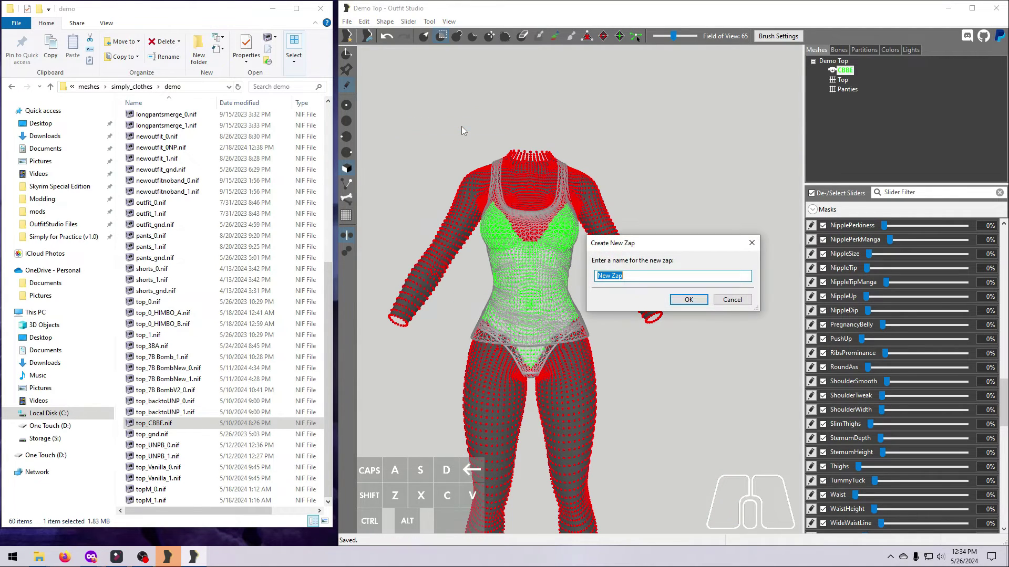
text(Body Zap)
click(688, 299)
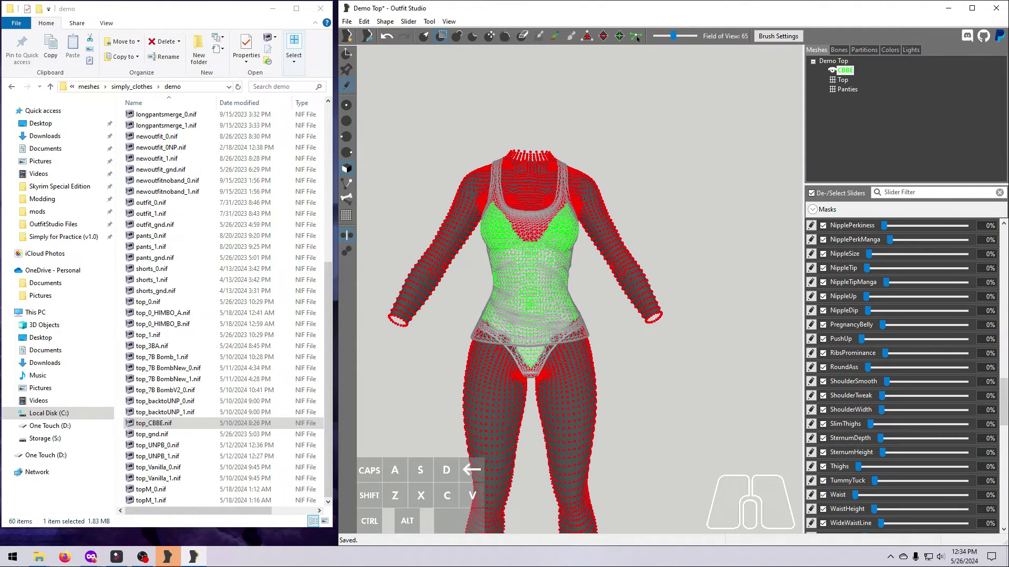
- Put the Body Zap slider into edit mode
drag(1004, 405, 1003, 502)
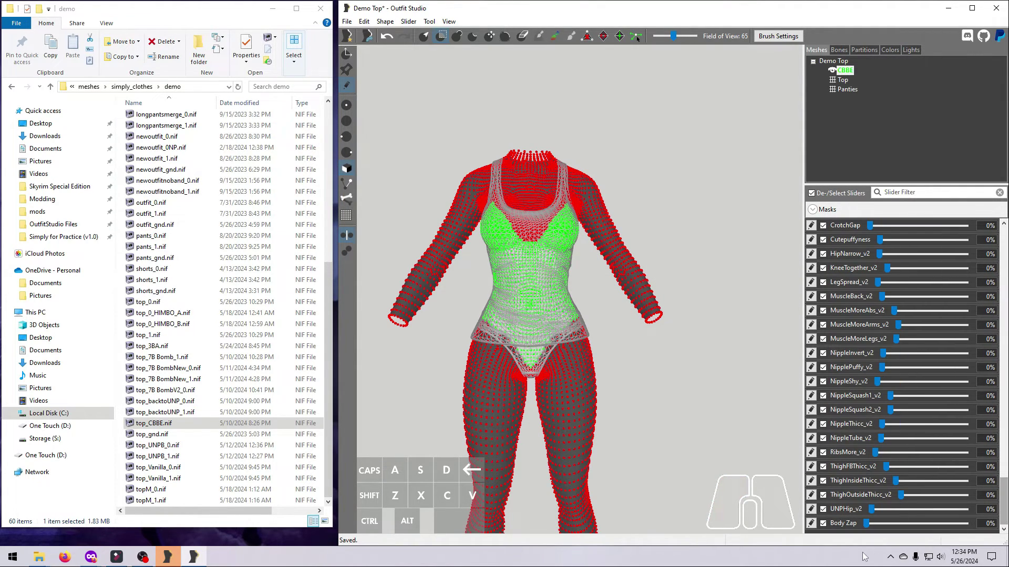
click(812, 524)
right_drag(733, 447, 786, 529)
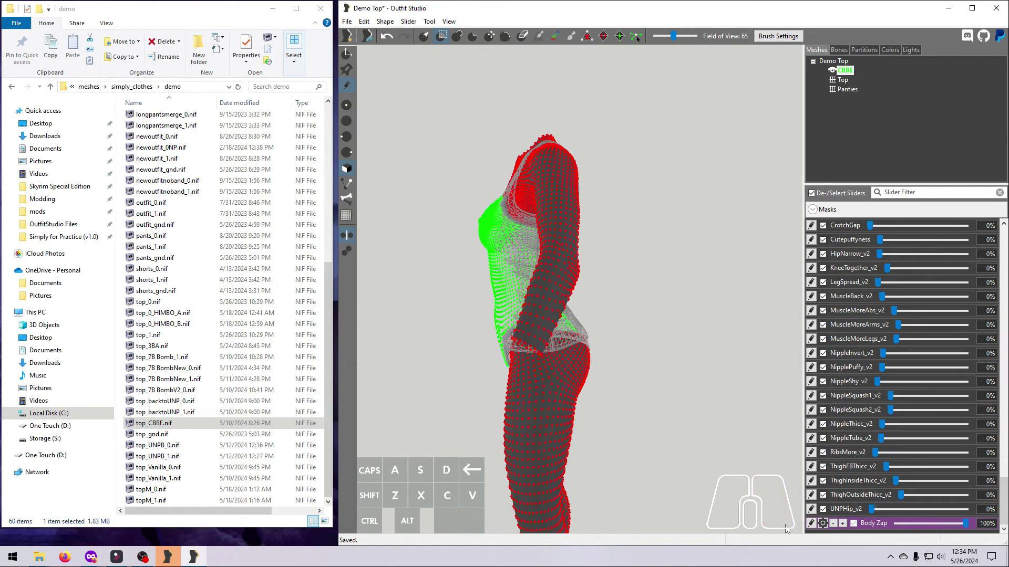
click(811, 524)
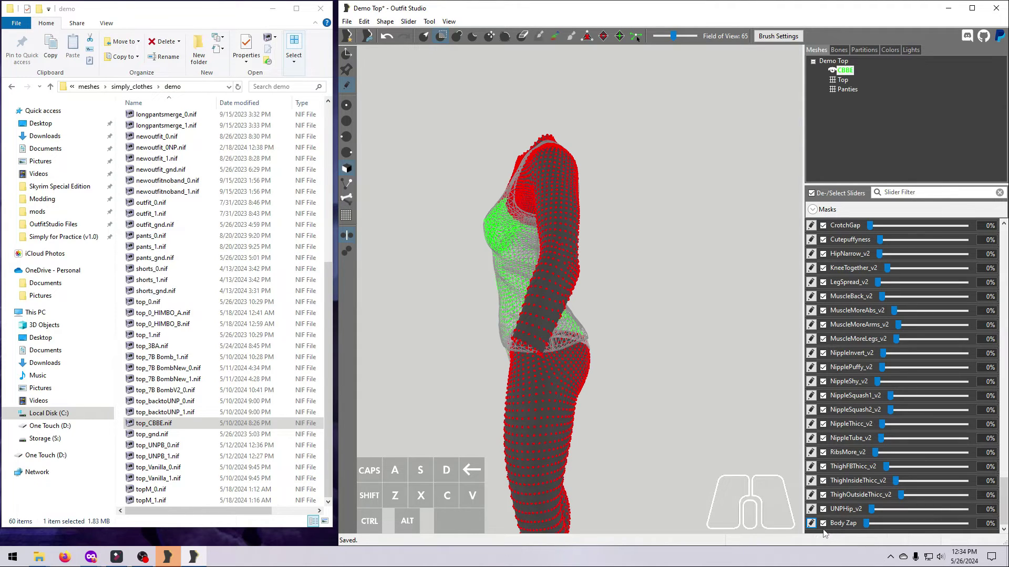
click(812, 524)
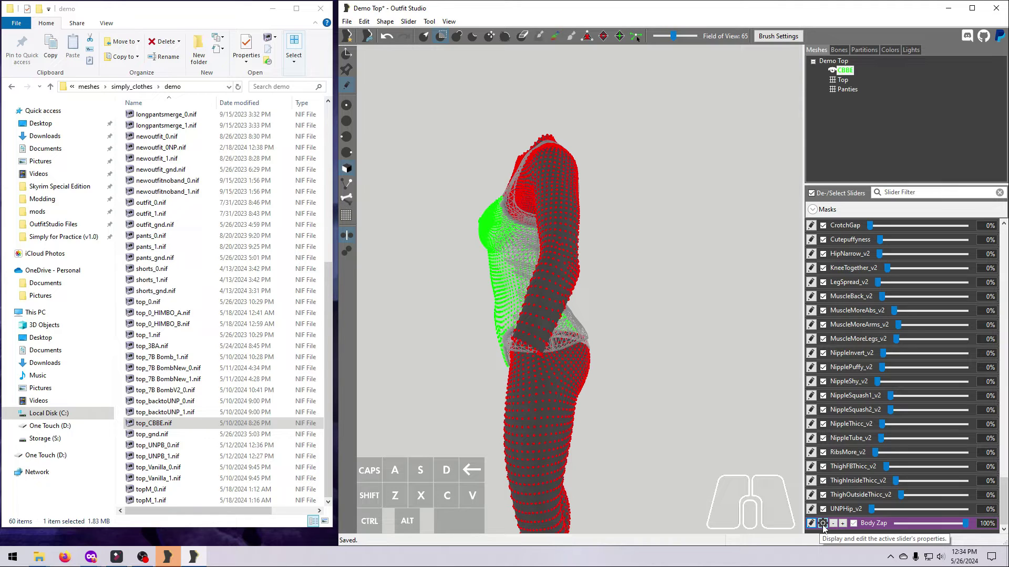
- Set Body Zap to Zapped and Hidden in its properties, then exit its edit mode
click(823, 524)
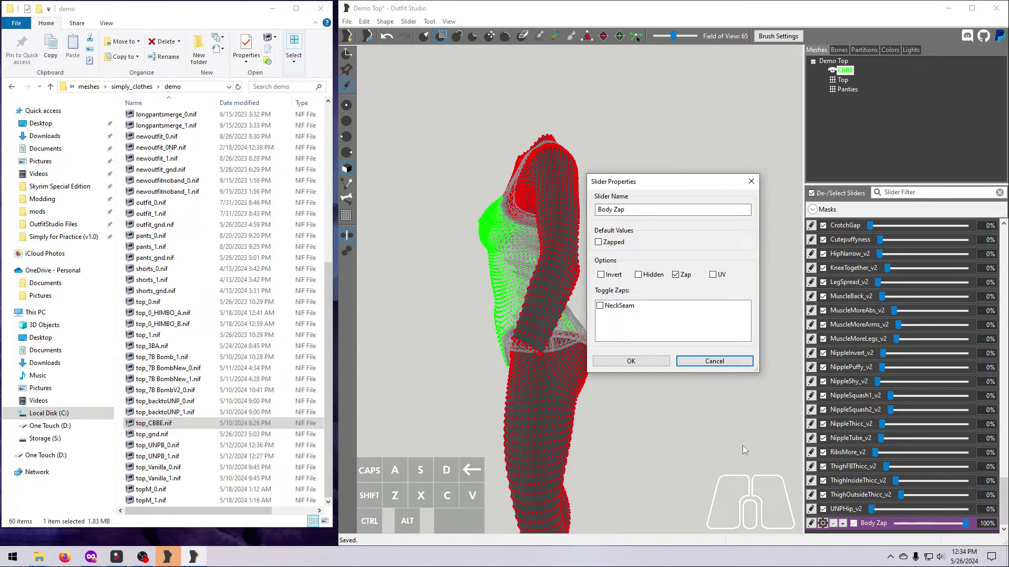
click(638, 275)
click(631, 362)
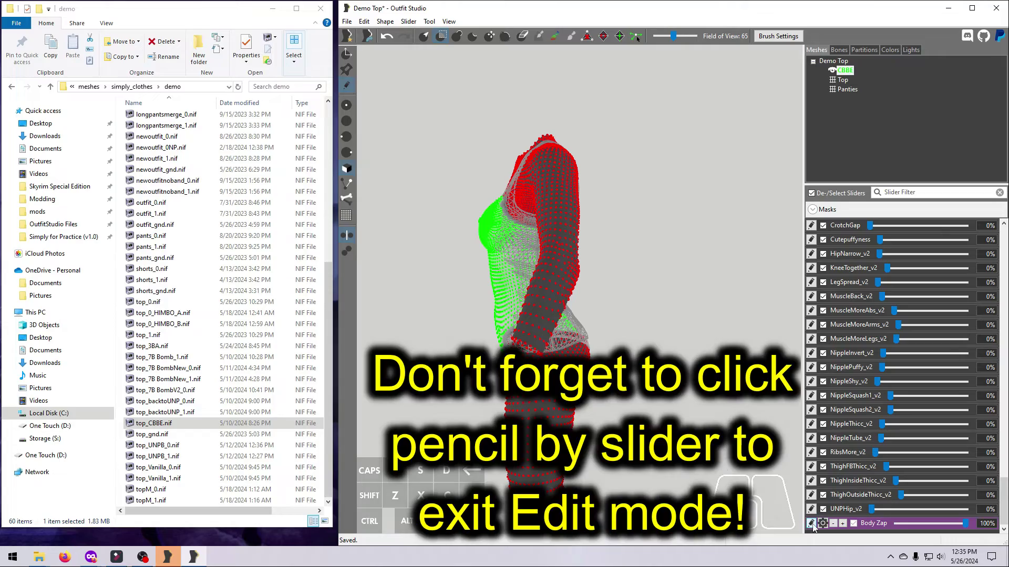
click(811, 524)
click(347, 22)
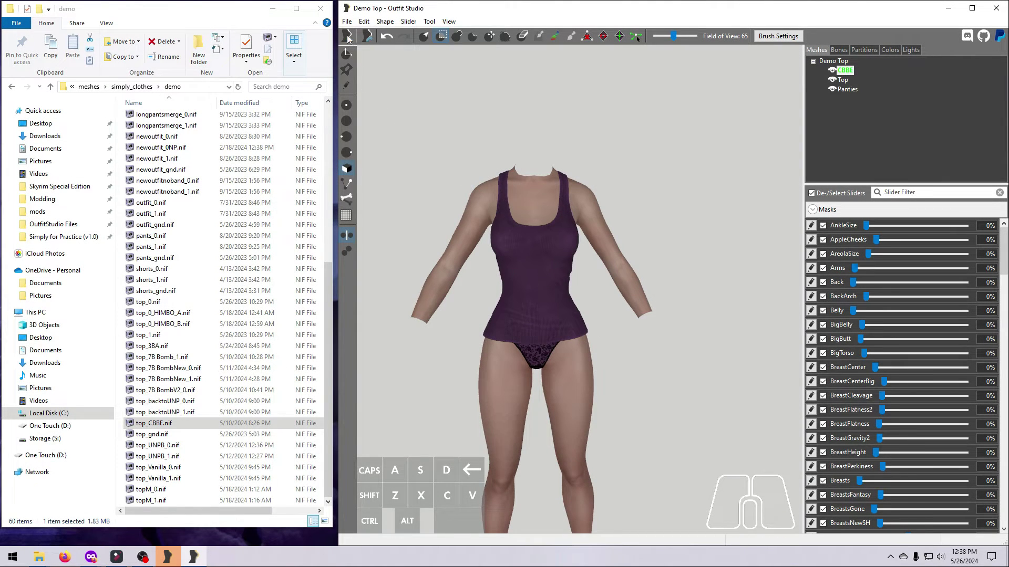
- Save the Demo Top project, then clear the Project Path in the Advanced settings
click(347, 22)
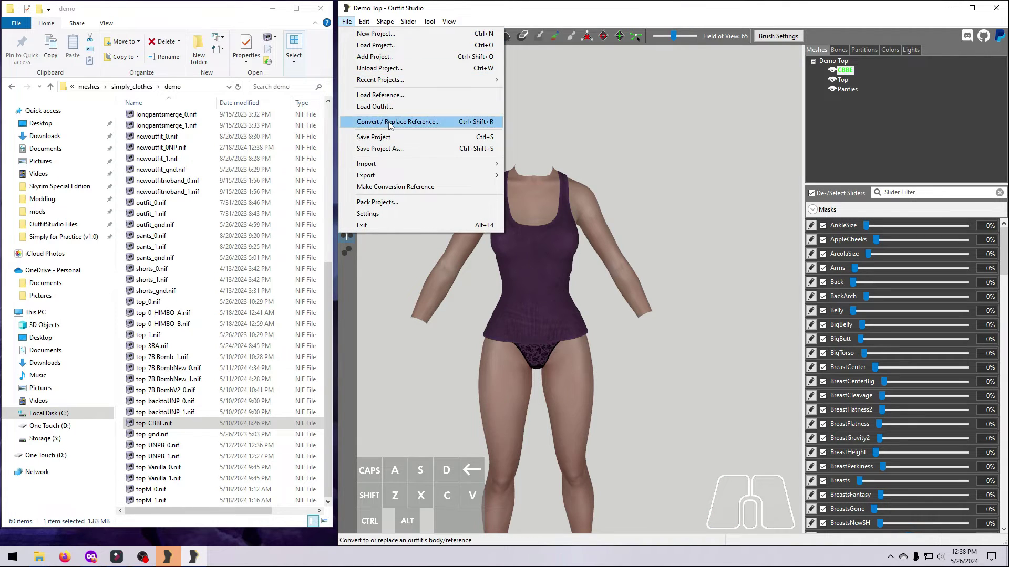
click(401, 139)
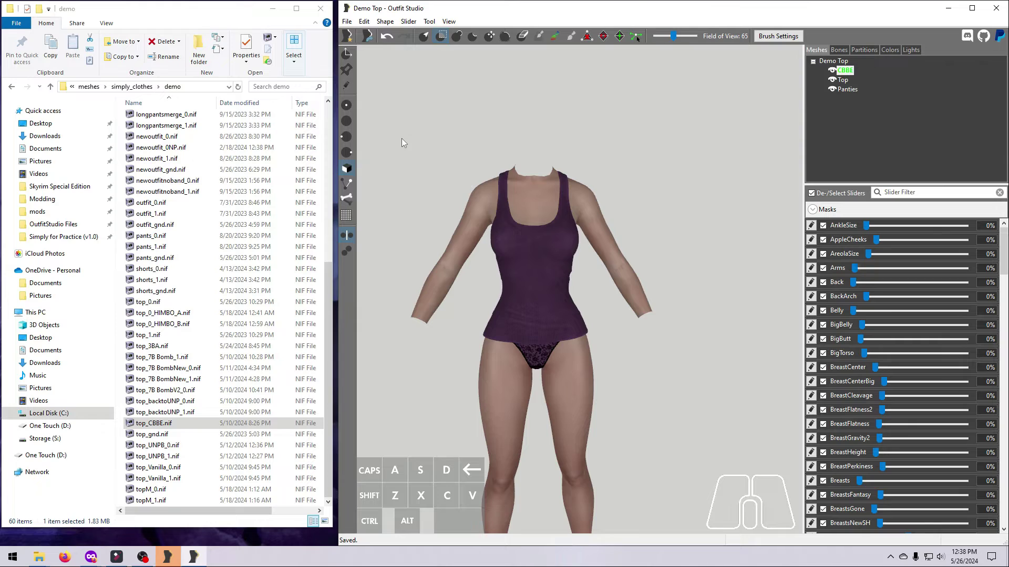
click(347, 22)
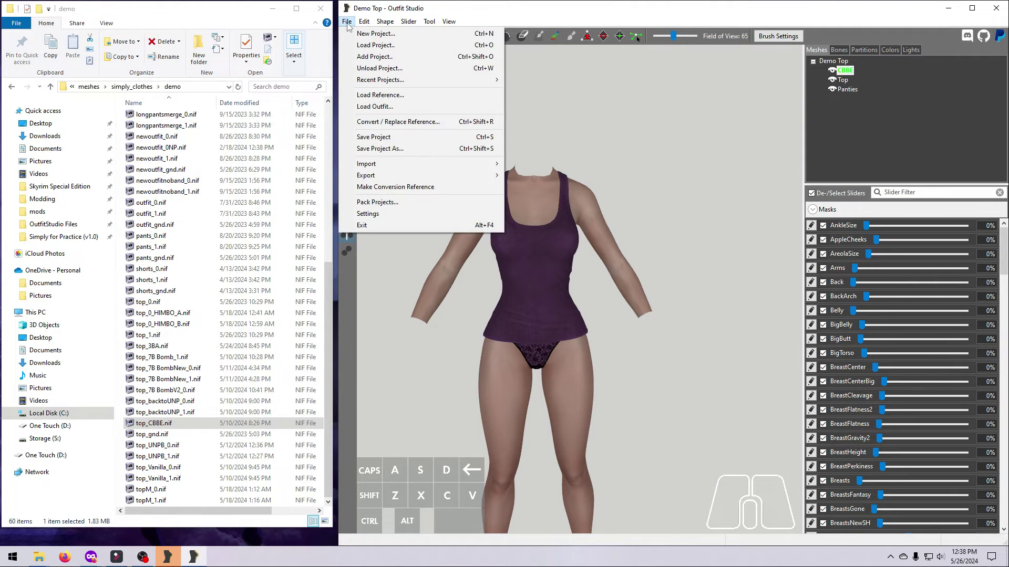
click(395, 213)
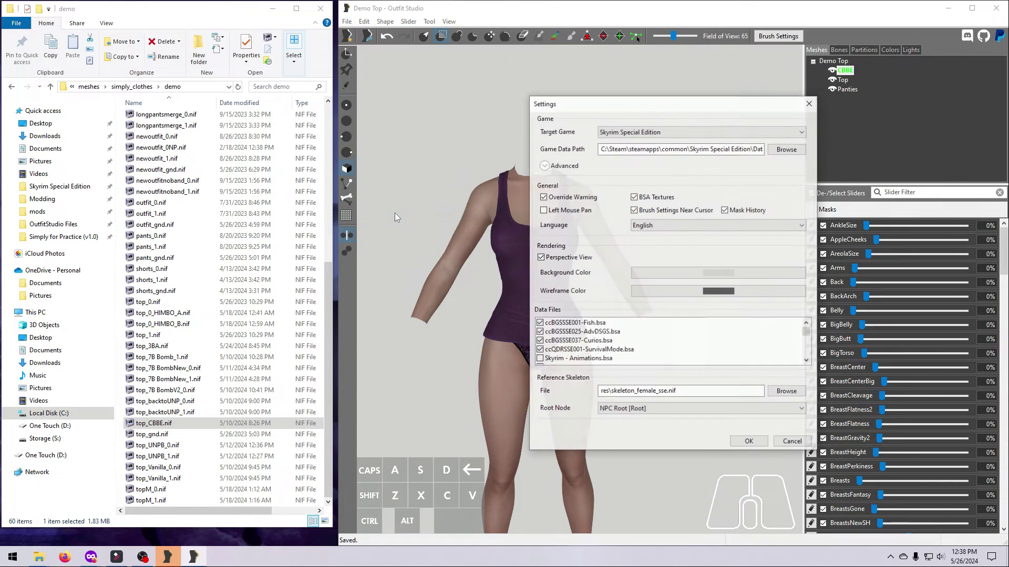
click(545, 166)
drag(530, 182, 427, 181)
drag(656, 205, 494, 200)
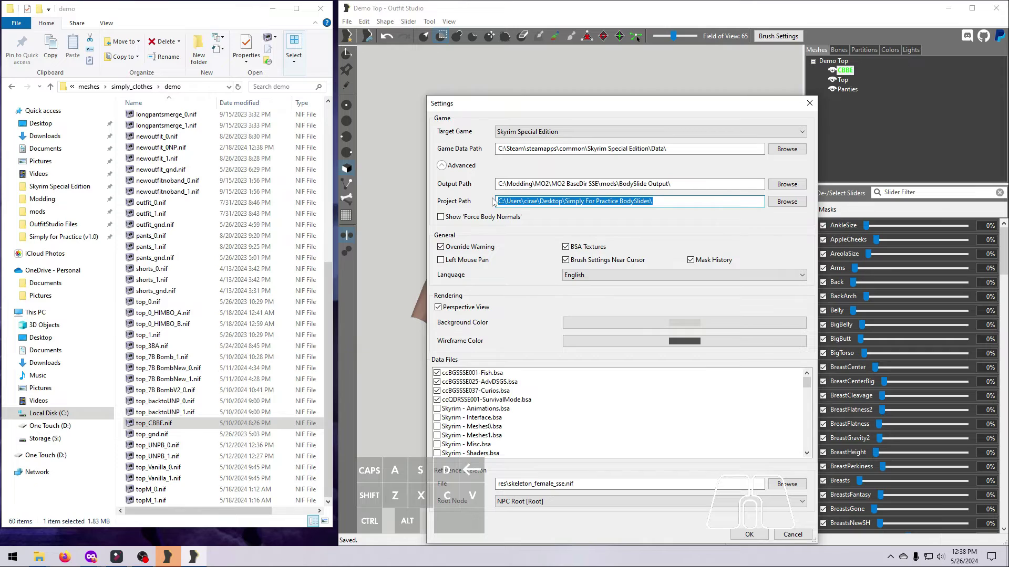
key(BackSpace)
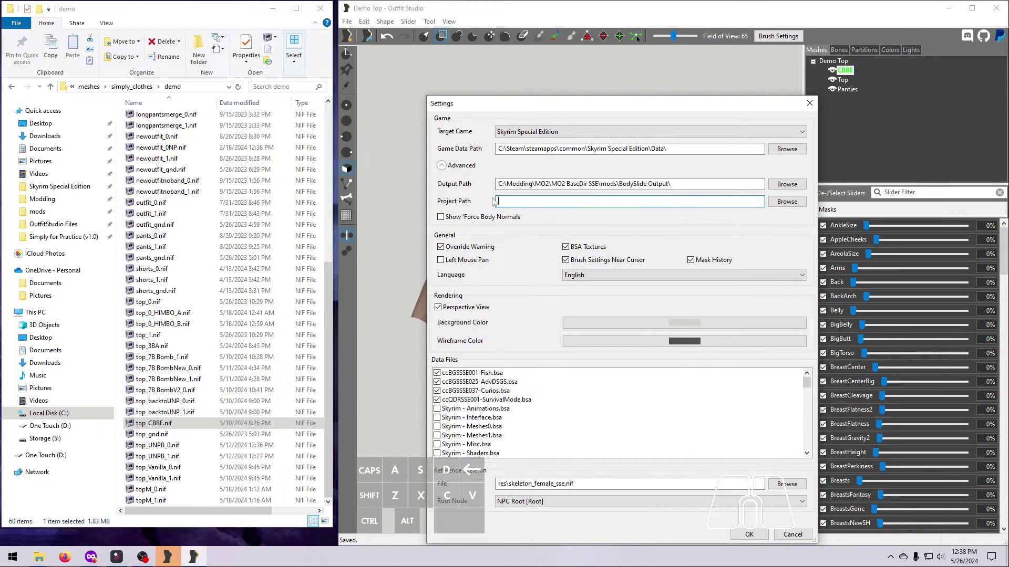
click(749, 535)
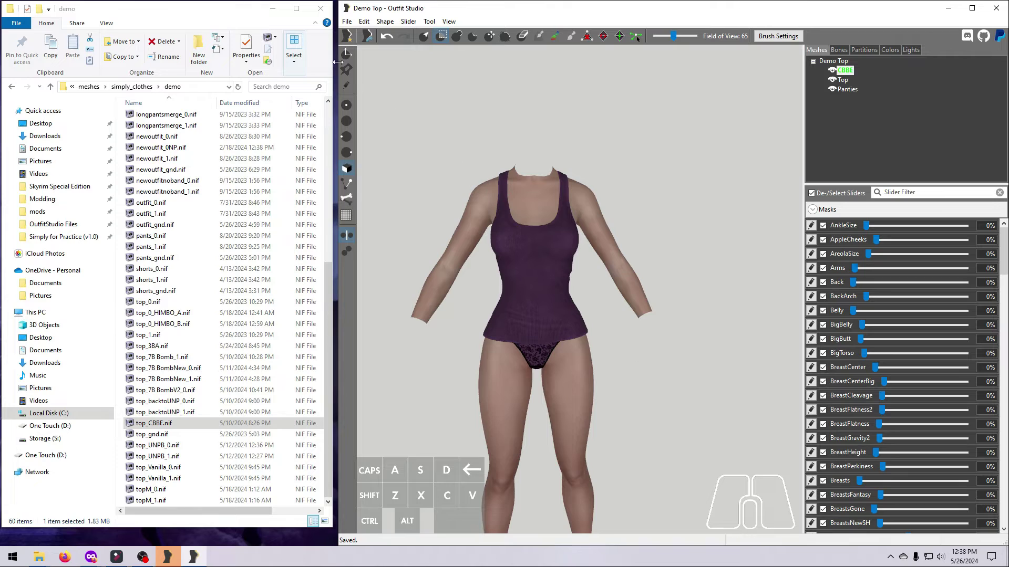
- Open the Simply For Practice BodySlides folder from the desktop and enlarge its window
click(273, 9)
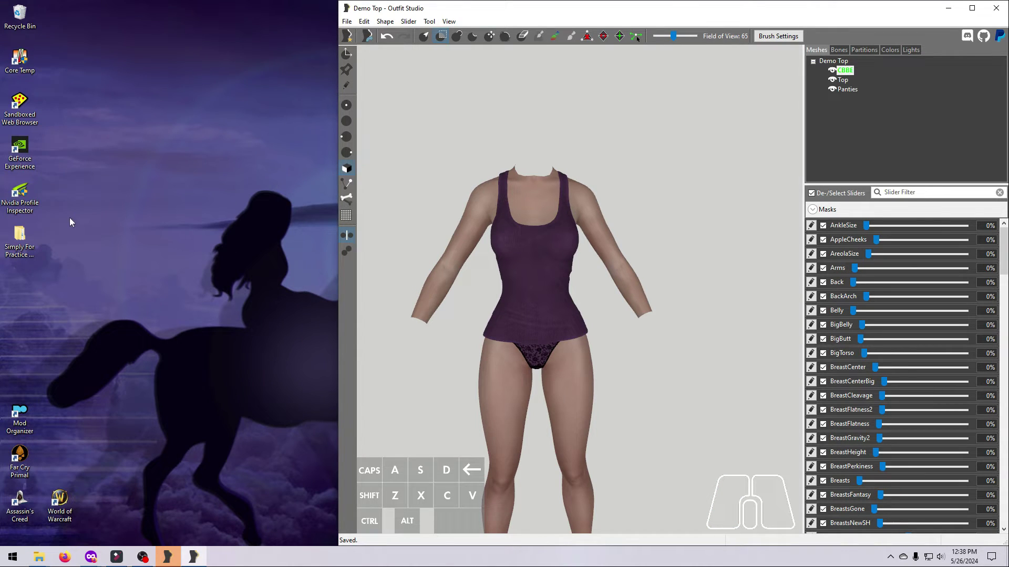
drag(29, 239, 218, 361)
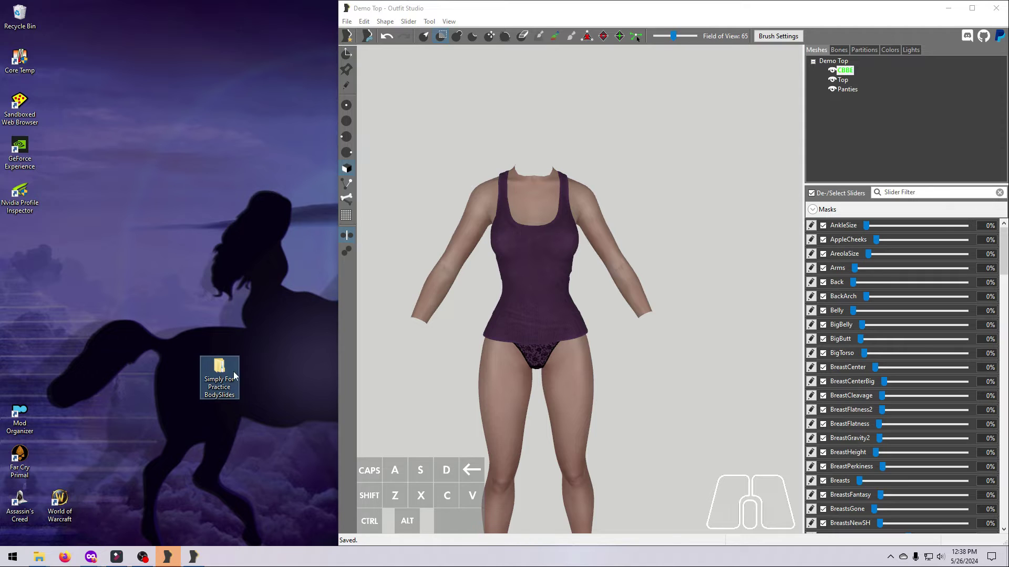
double_click(219, 369)
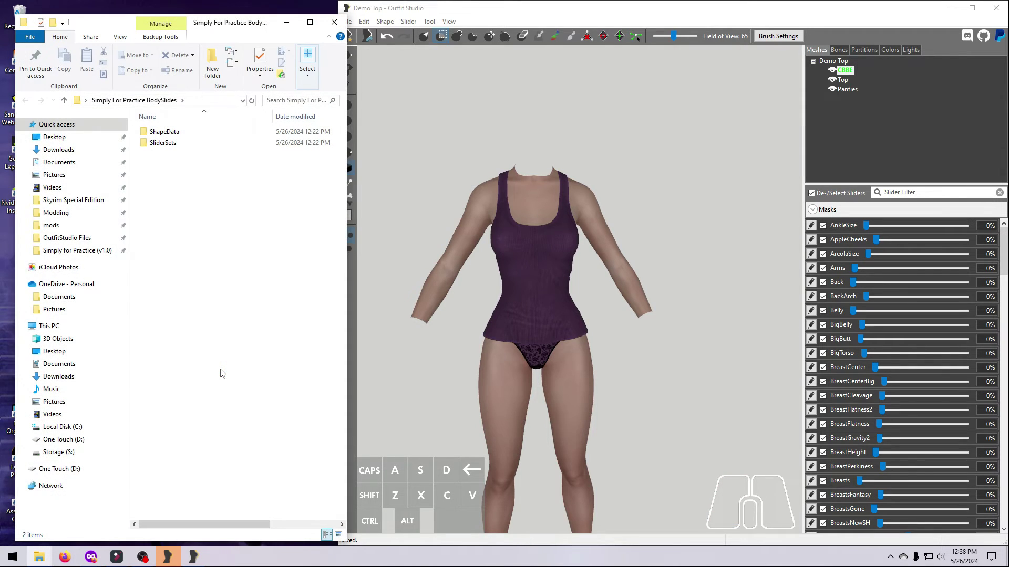
drag(348, 175, 402, 157)
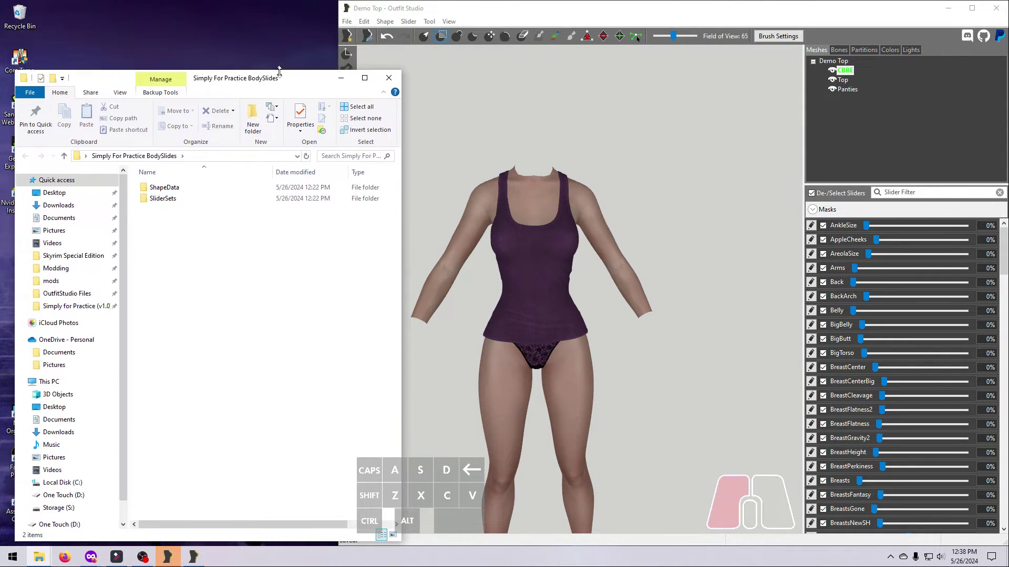
drag(279, 74, 284, 107)
drag(295, 117, 544, 84)
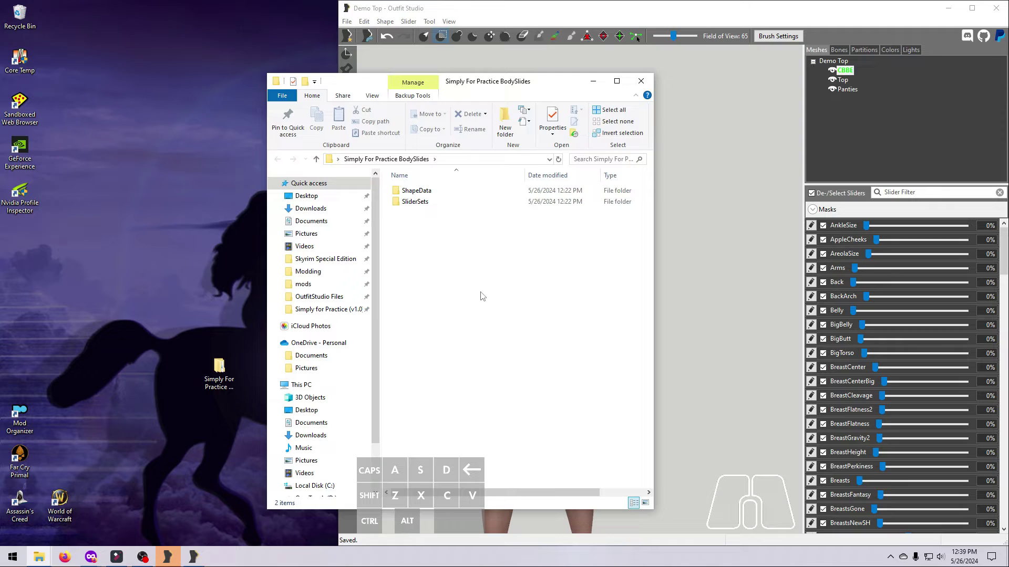
- Create two new folders named 'CalienteTools' and 'BodySlide'
key(ctrl+shift+n)
text(CalienteTools)
key(Return)
click(505, 122)
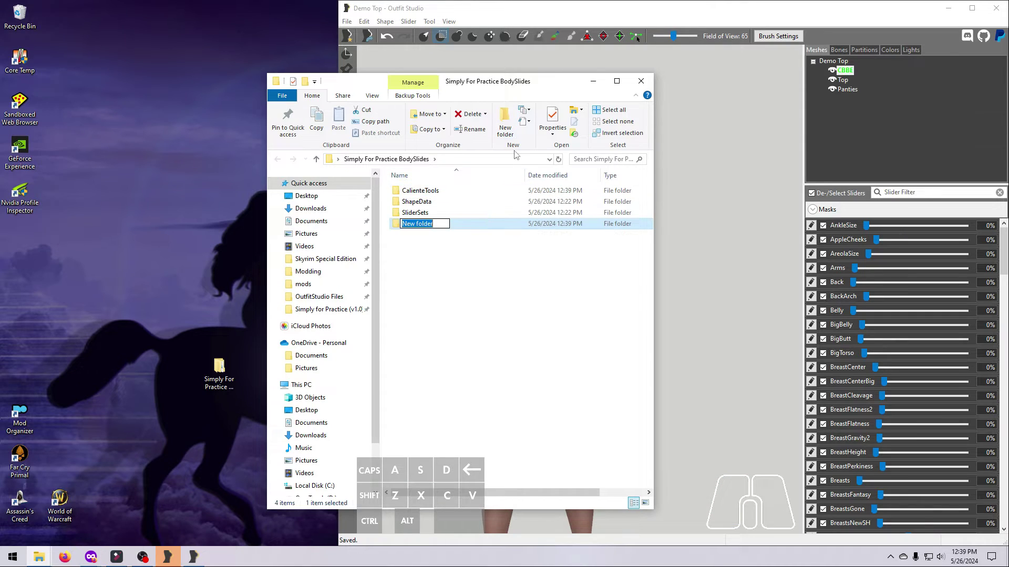
text(BodySlide)
key(Return)
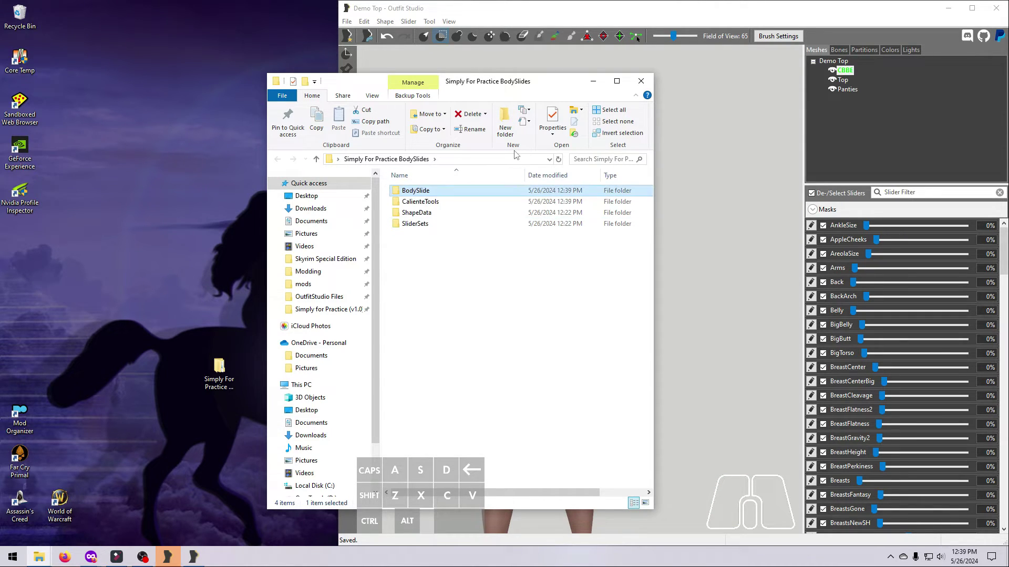
- Move ShapeData and SliderSets into the BodySlide folder
click(416, 213)
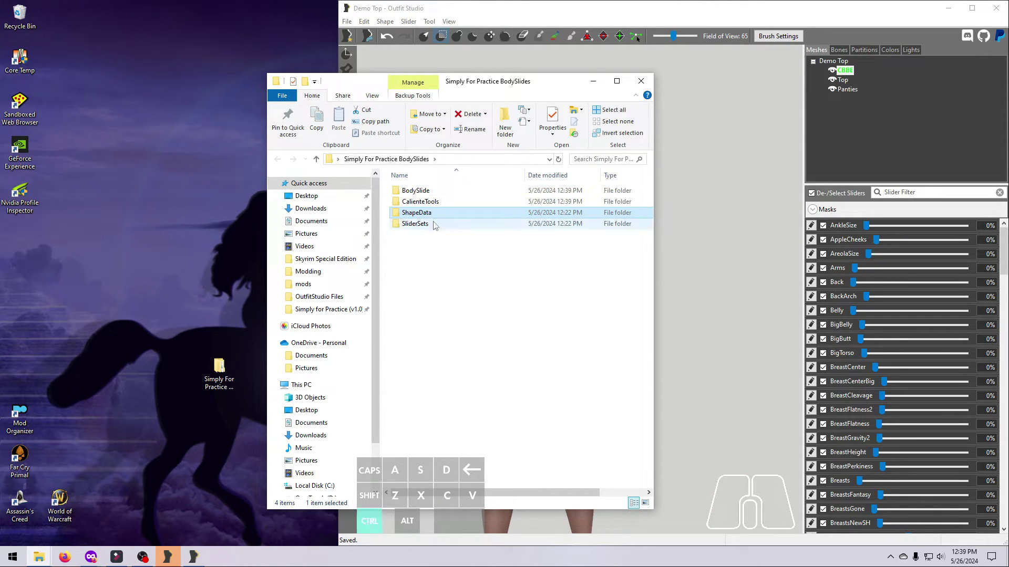
ctrl+click(434, 225)
drag(445, 212, 464, 203)
click(461, 191)
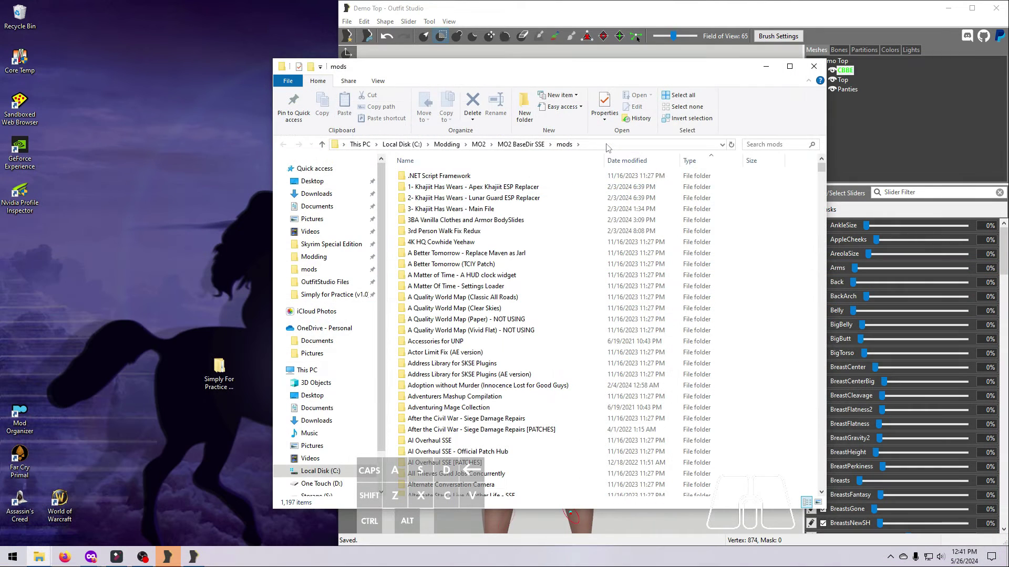
- Copy the Simply For Practice BodySlides folder into mods and drop it into Vortex to install
click(218, 372)
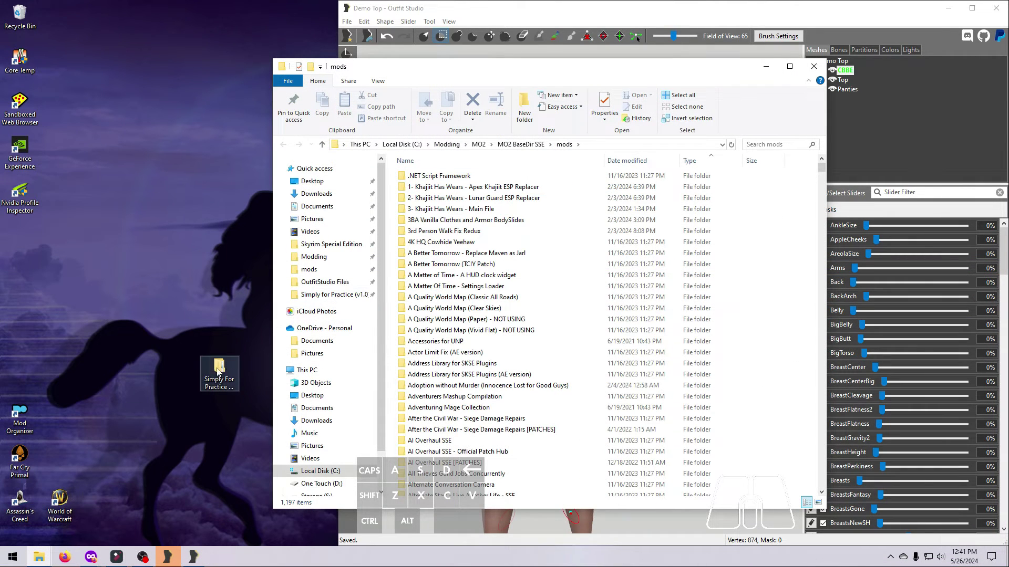
drag(218, 372, 574, 149)
right_drag(574, 149, 574, 149)
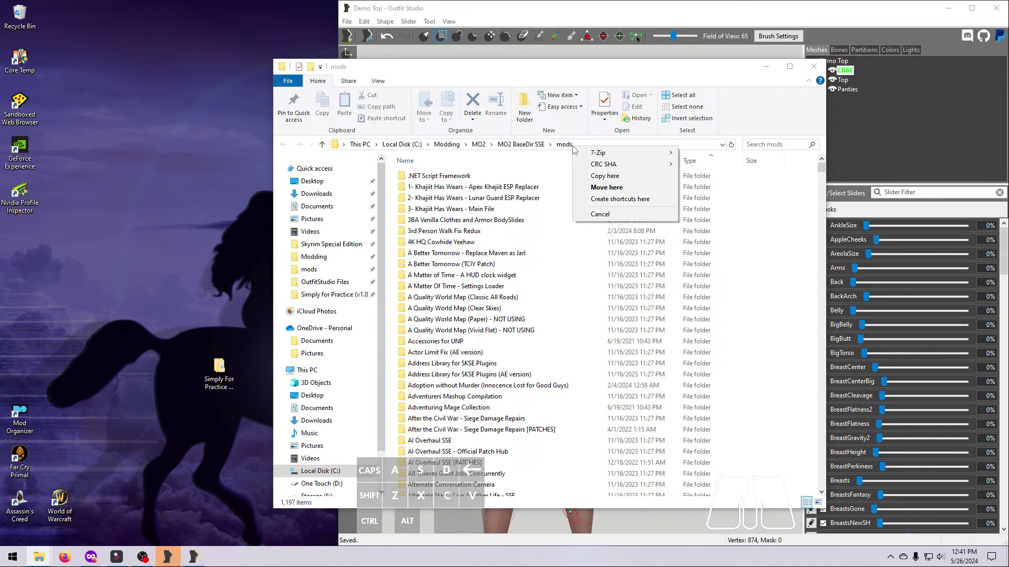
click(612, 179)
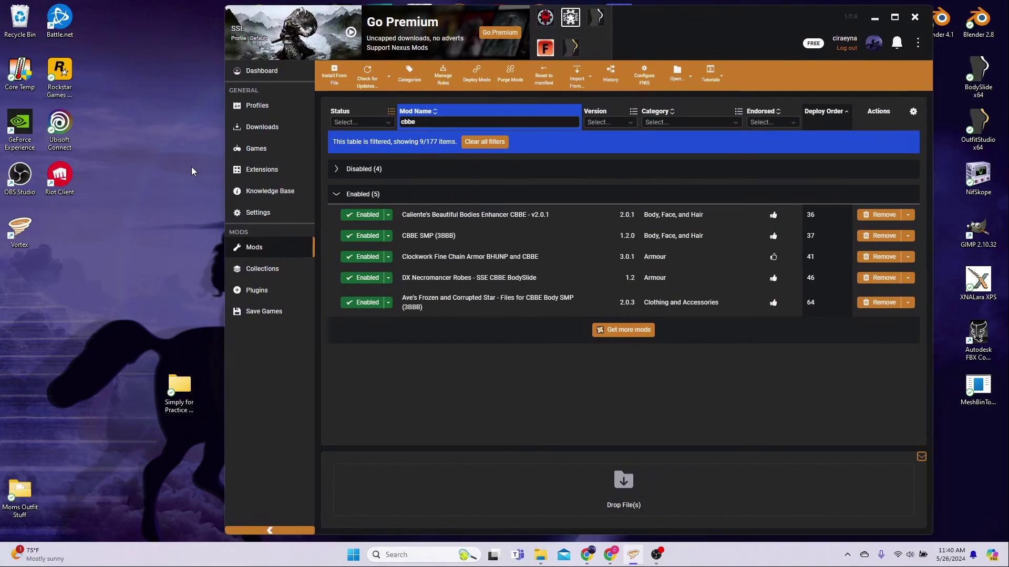
drag(179, 386, 624, 489)
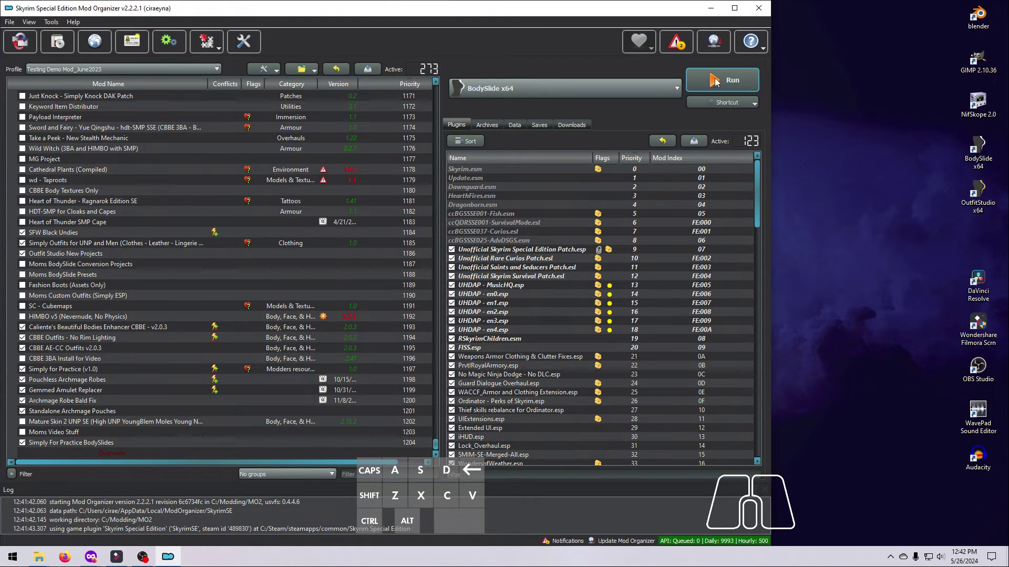
- Launch BodySlide x64, filter outfits by 'Demo', select Demo Top and preview it
click(716, 81)
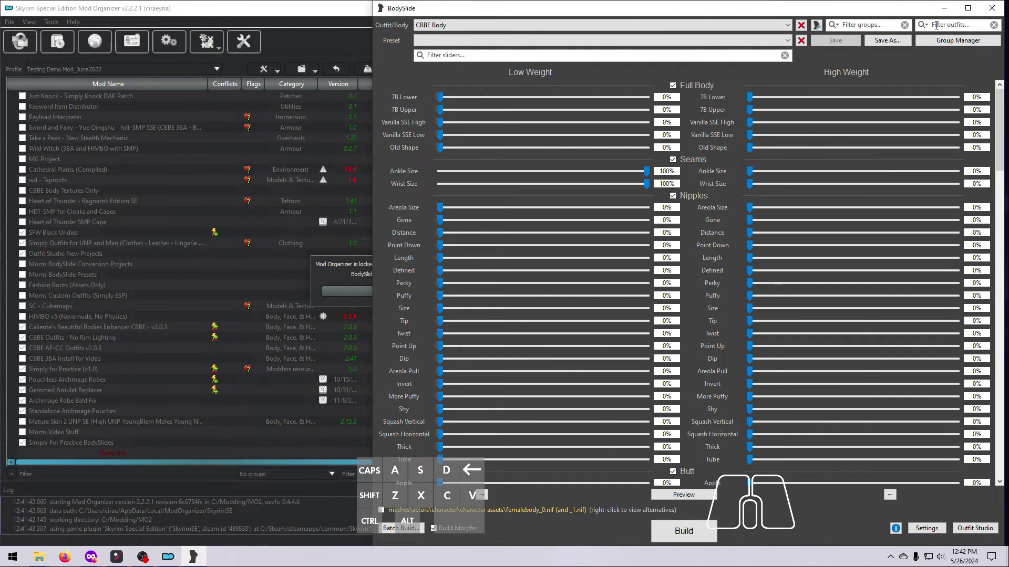
click(936, 25)
text(Demo)
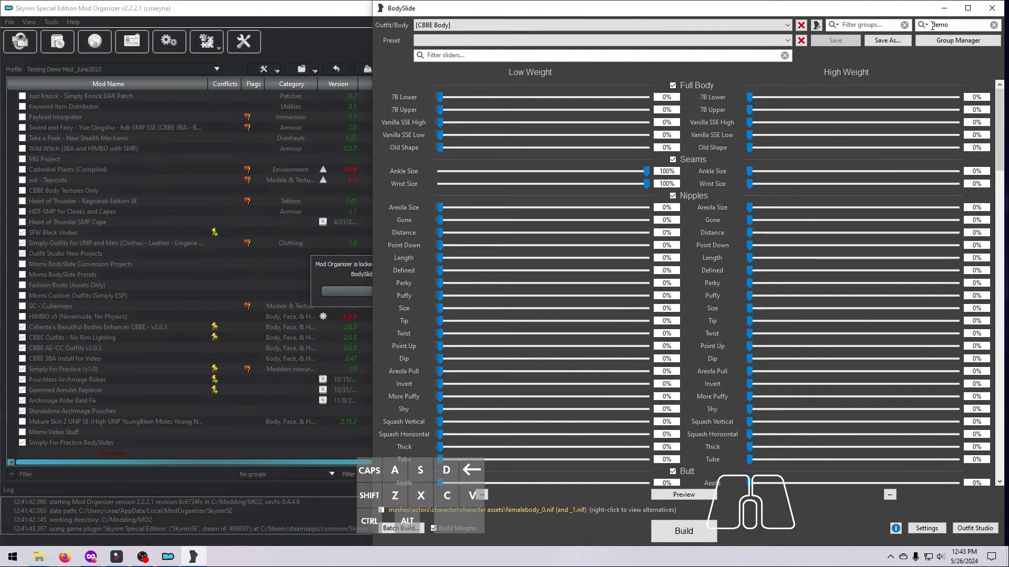
click(620, 24)
click(442, 35)
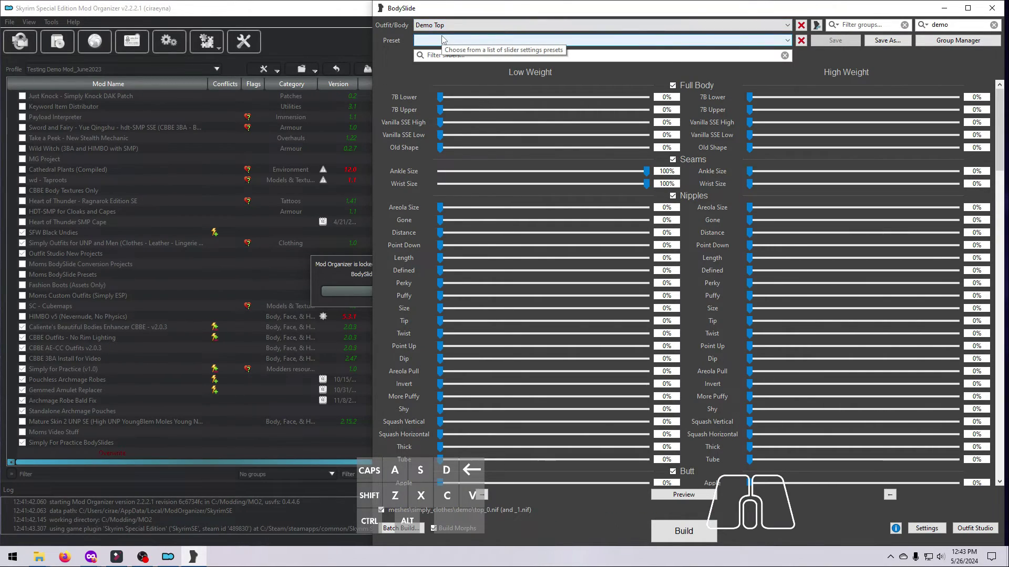
click(687, 496)
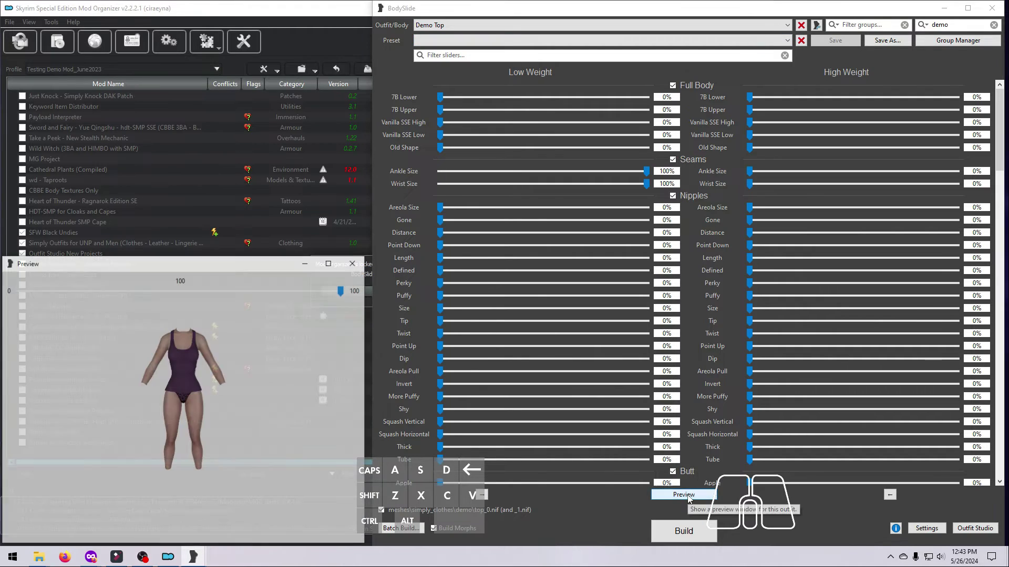
scroll(232, 386, up, 3)
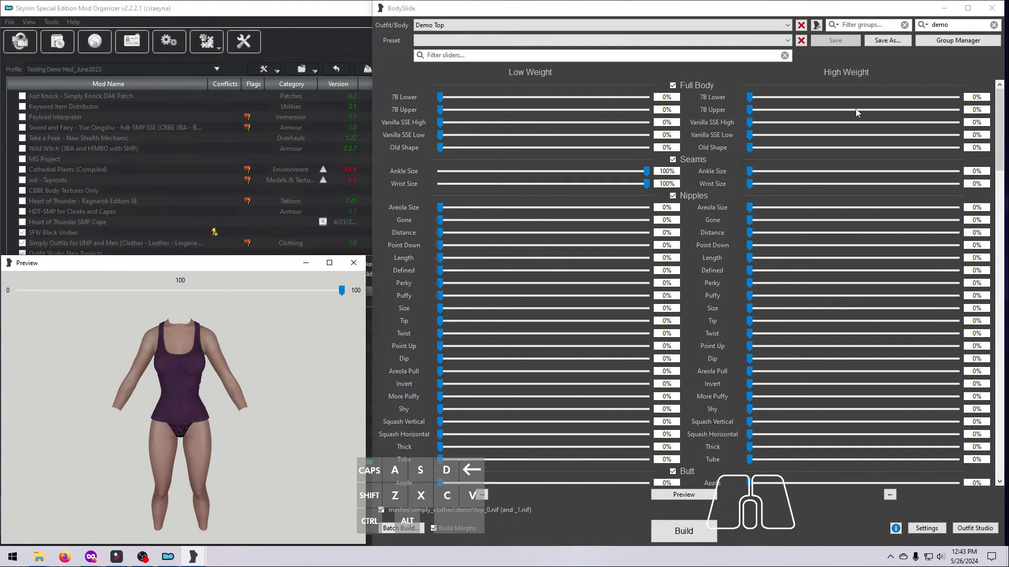
- In Group Manager, add two groups named 'CBBE' and 'Simply for Practice'
click(942, 41)
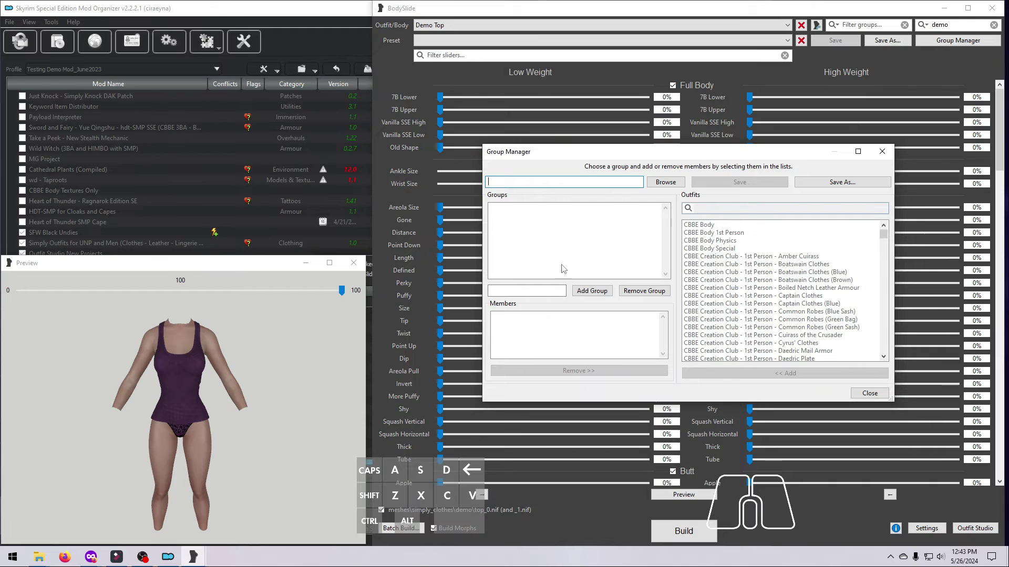
click(540, 291)
text(CBBE)
click(591, 291)
text(Simply for Practice)
click(592, 291)
- Add Demo Top to both the CBBE and Simply for Practice groups
click(497, 207)
click(715, 208)
text(demo)
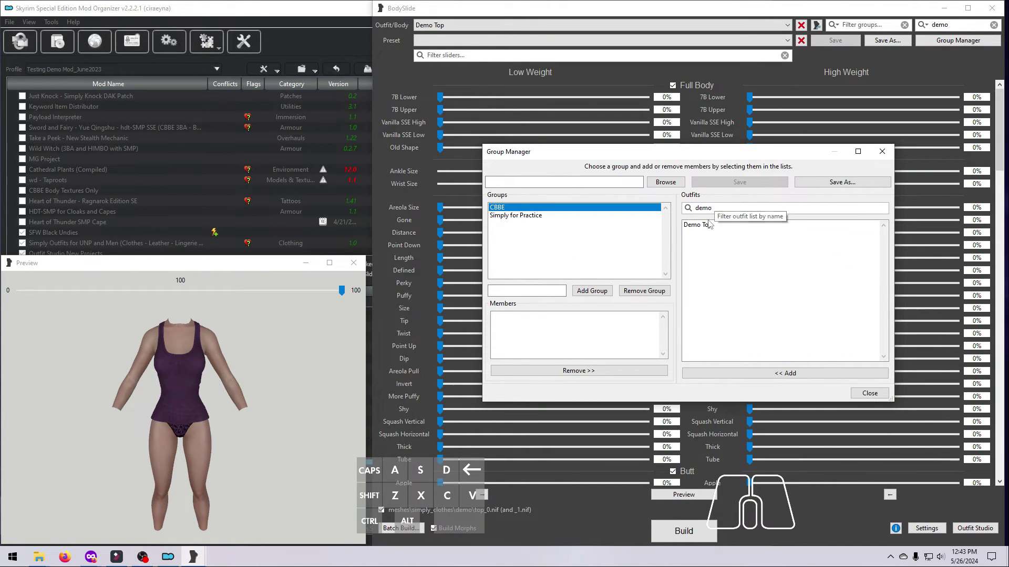
click(697, 225)
click(785, 373)
click(520, 215)
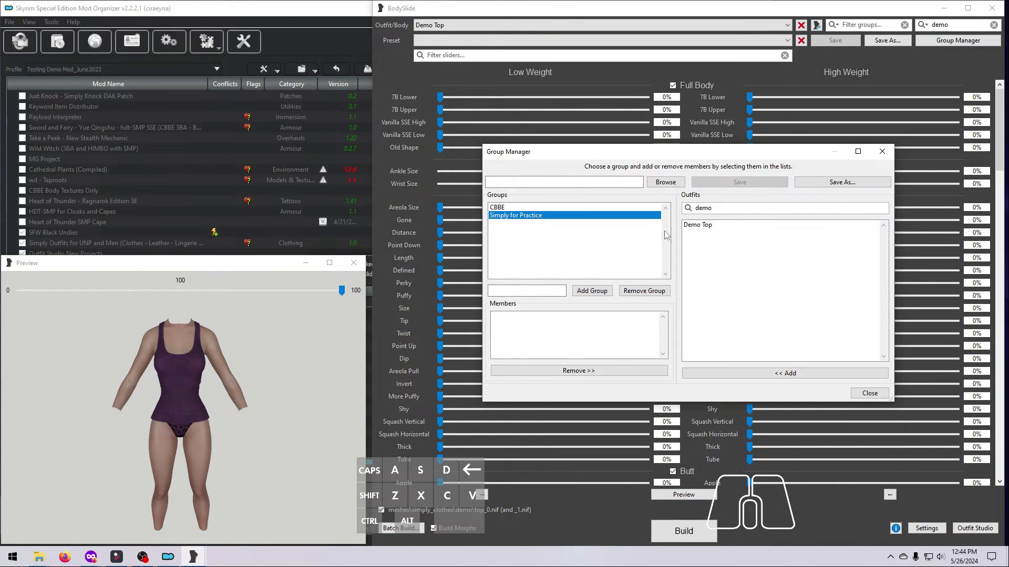
click(701, 225)
click(715, 373)
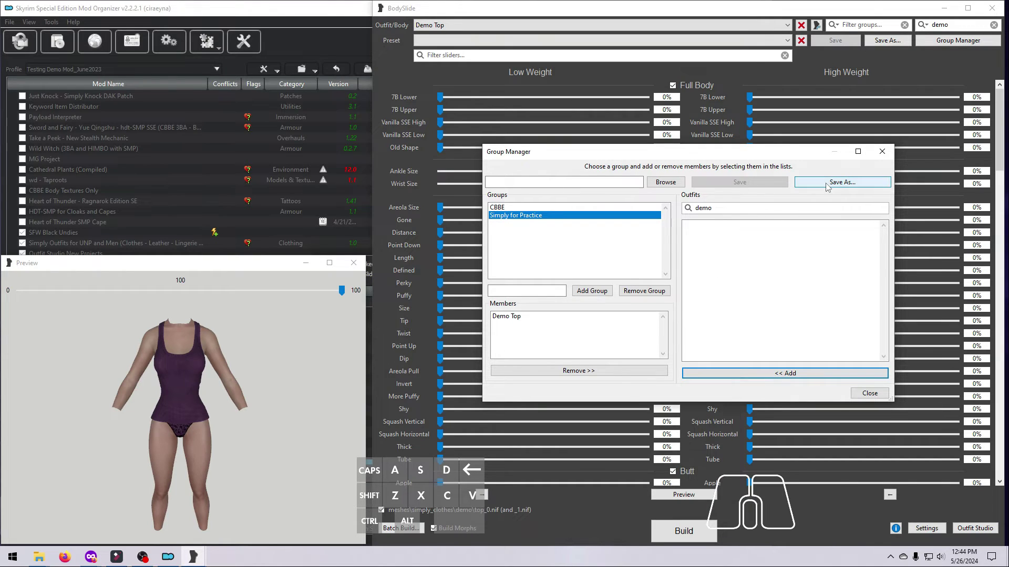
- Save the groups as 'Simply for Practice' and close Group Manager
click(843, 182)
text(Simply for Practice)
click(890, 492)
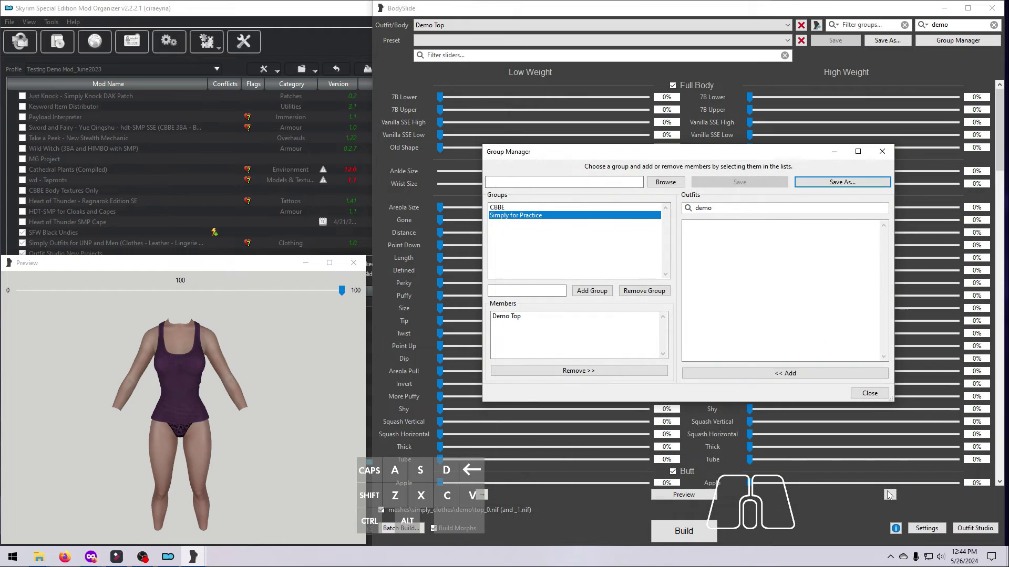
click(870, 393)
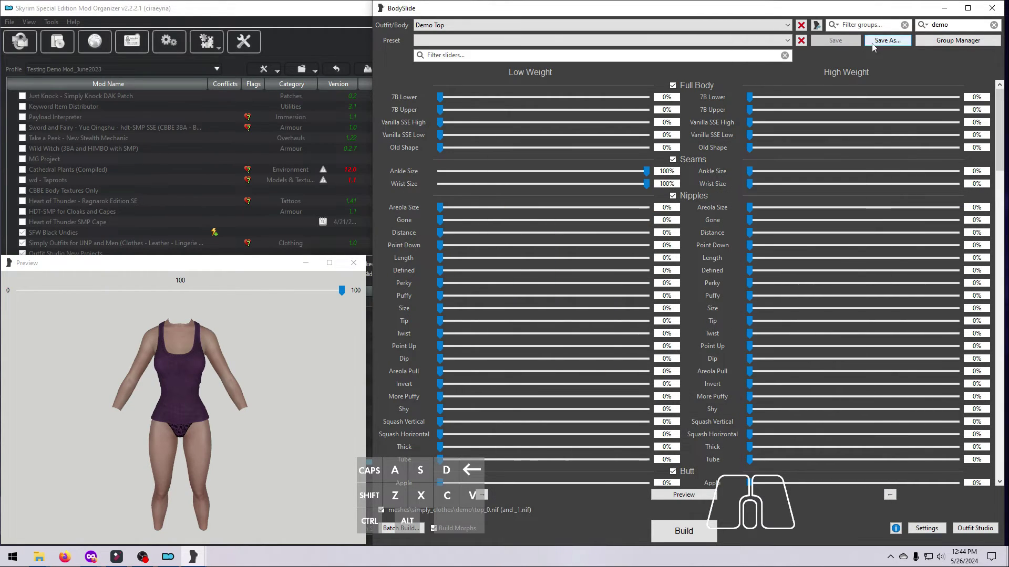
- Confirm Simply for Practice appears in the Choose Groups filter list
click(835, 25)
click(835, 24)
click(835, 25)
click(868, 40)
click(678, 299)
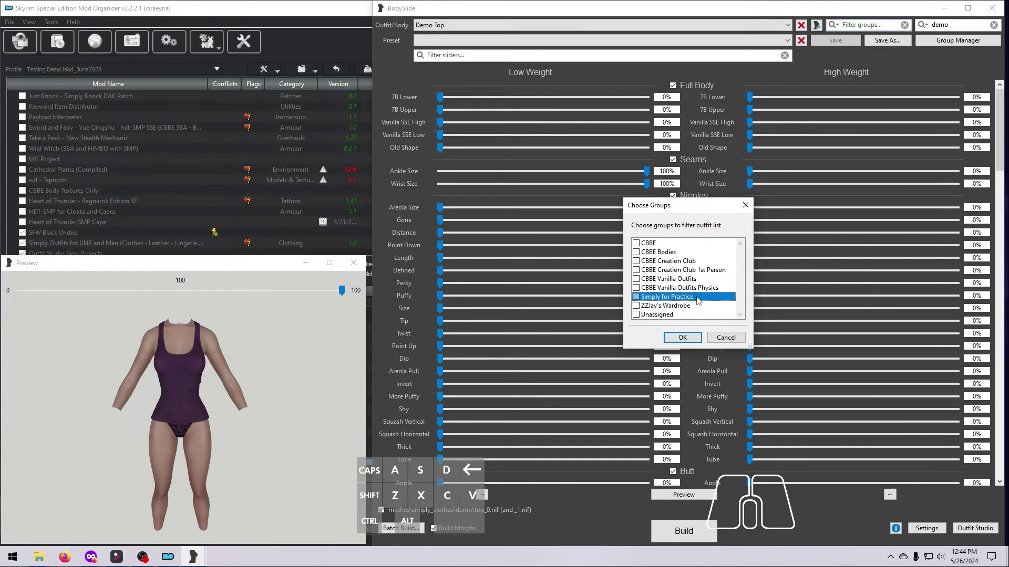
- Preview Demo Top on CBBE Chubby, CBBE Curvy (Outfit), then CBBE Oppai presets
click(725, 338)
click(786, 41)
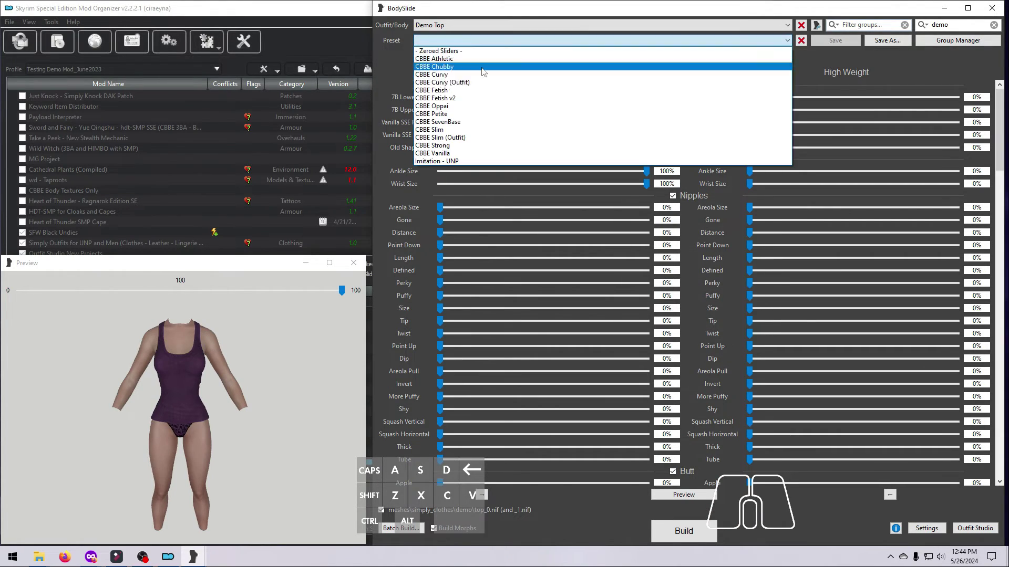
click(667, 67)
click(665, 40)
click(477, 82)
right_drag(226, 389, 200, 389)
click(783, 40)
click(522, 107)
scroll(223, 373, up, 4)
middle_drag(223, 373, 218, 422)
scroll(218, 422, up, 2)
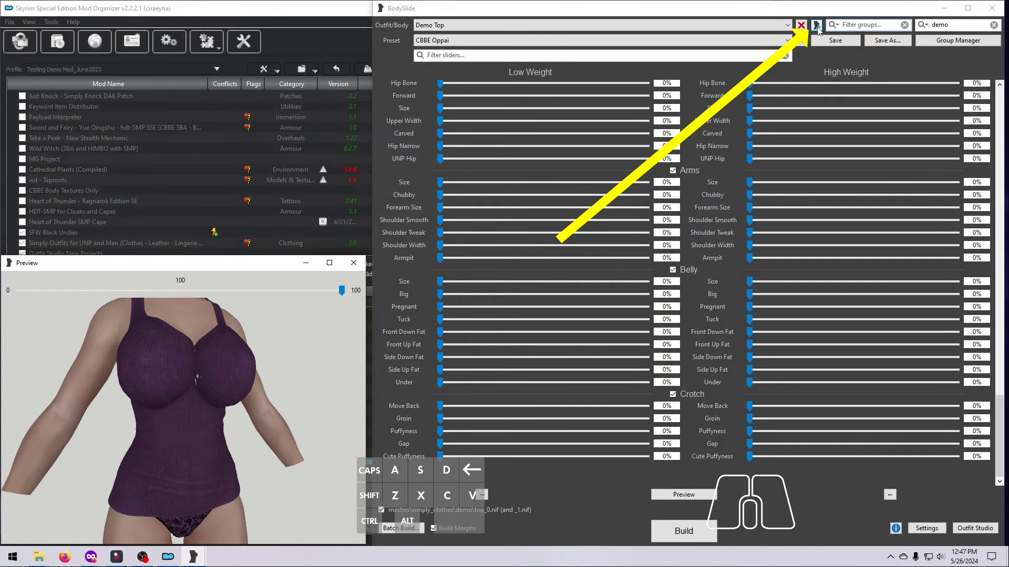
- Open Demo Top in Outfit Studio from BodySlide and save the project
click(816, 25)
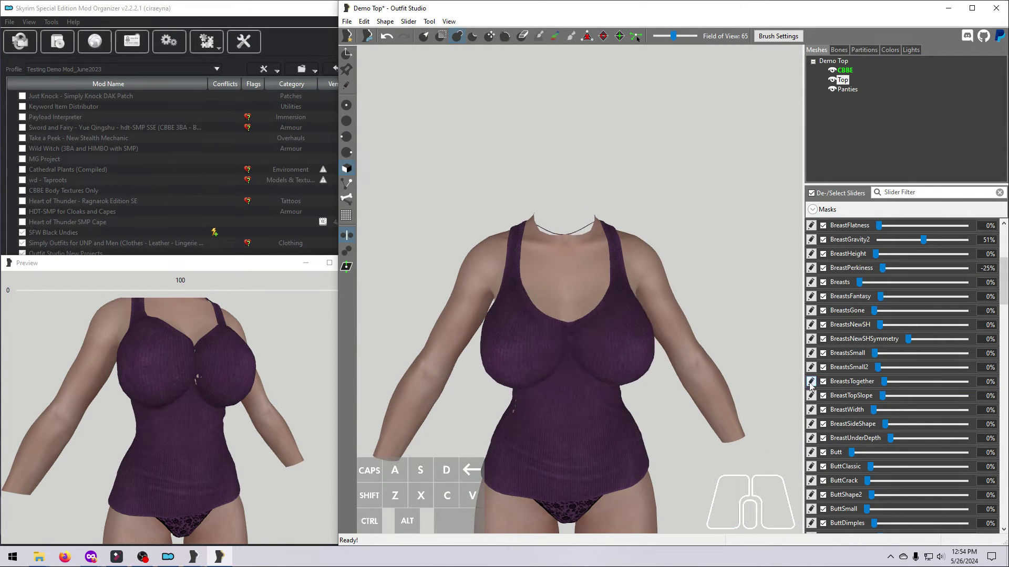
click(346, 21)
click(379, 137)
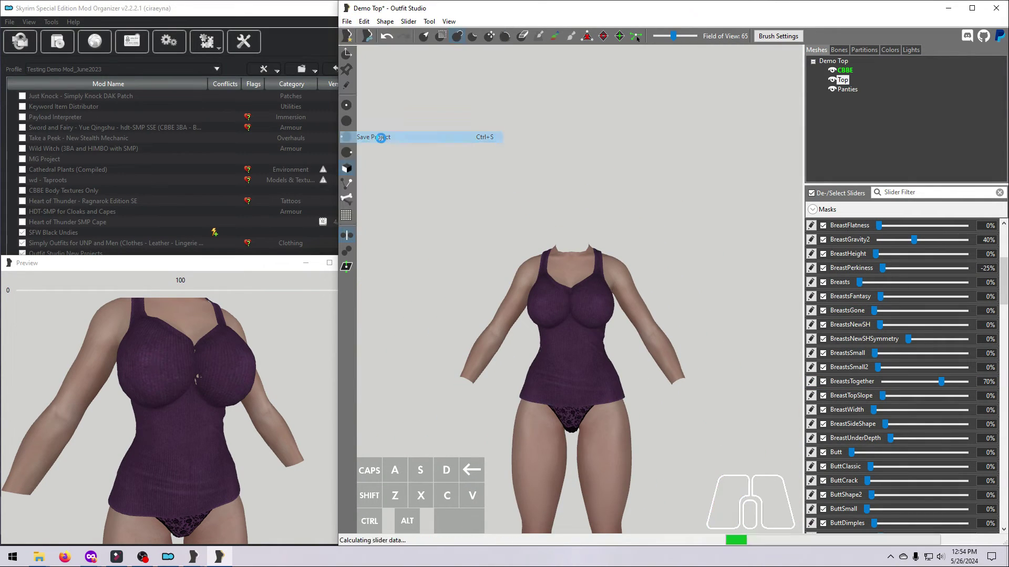
mouse_move(660, 369)
right_down()
mouse_move(699, 371)
mouse_move(664, 366)
right_up()
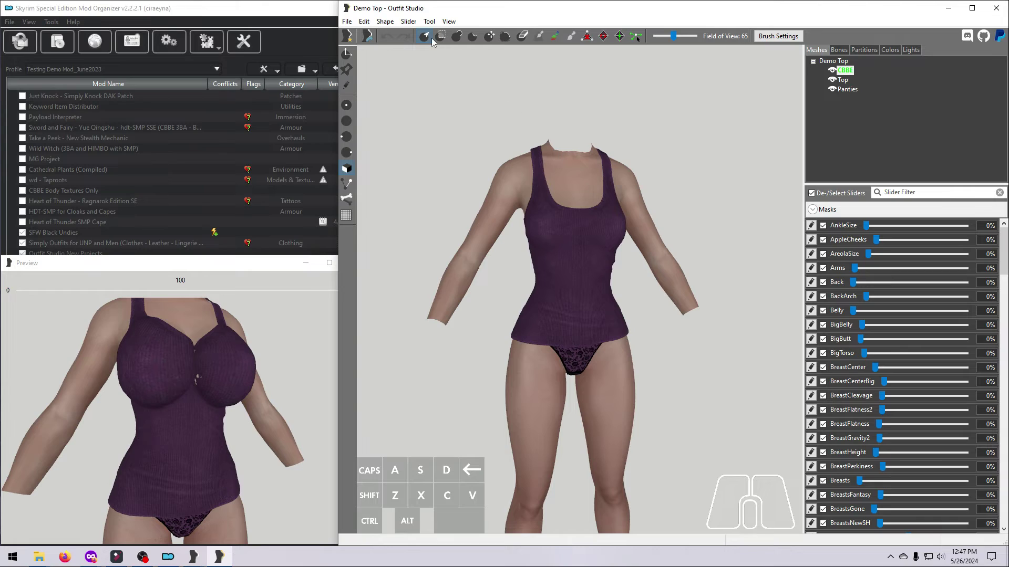
- Load the CBBE Oppai slider preset onto the model
click(410, 23)
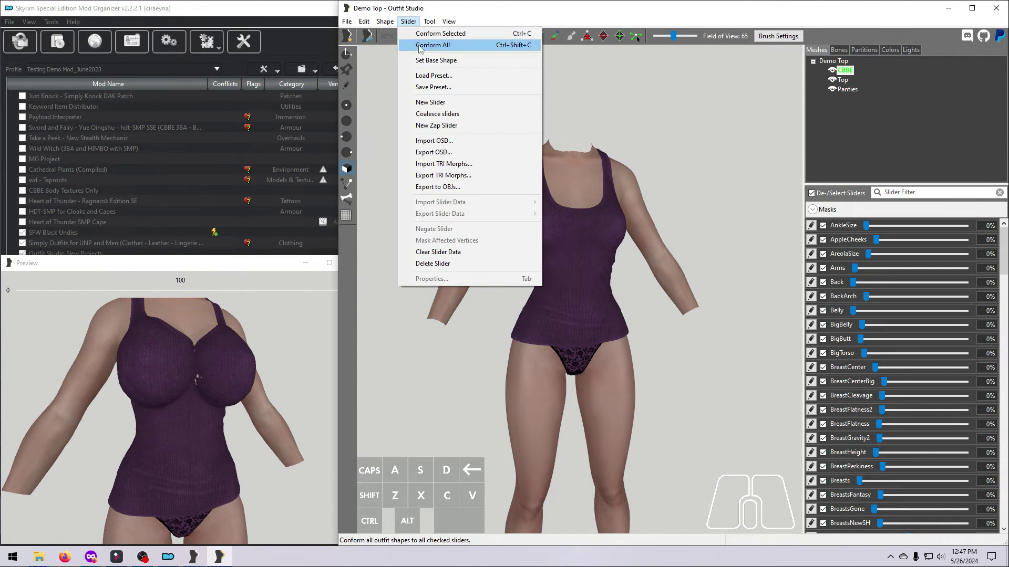
click(439, 76)
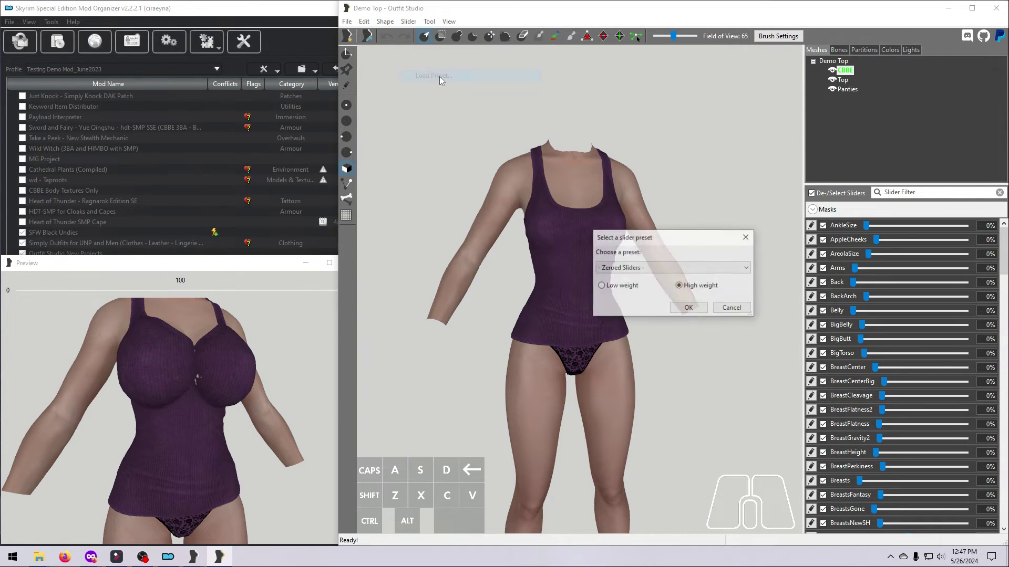
click(738, 272)
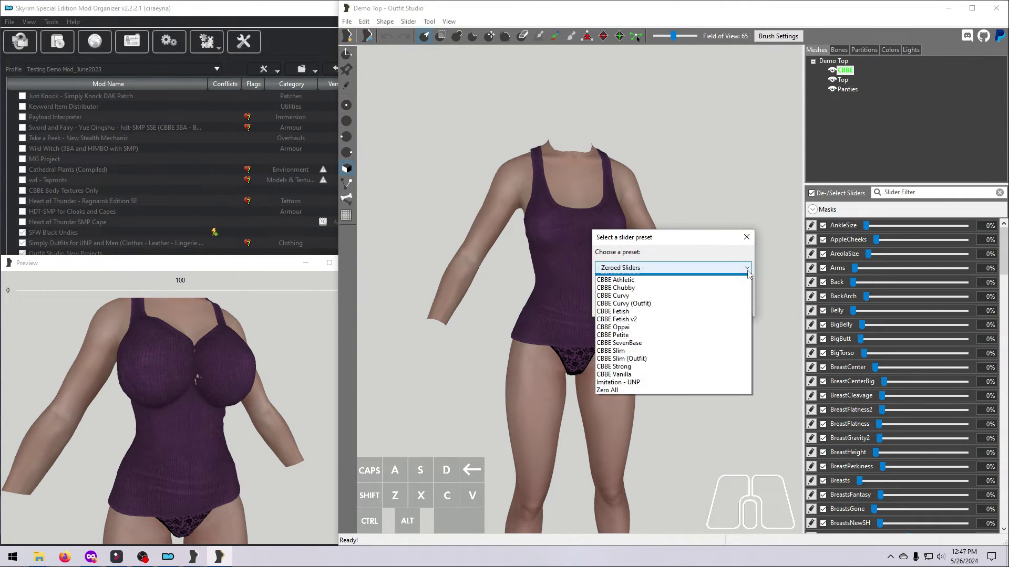
click(641, 334)
click(688, 308)
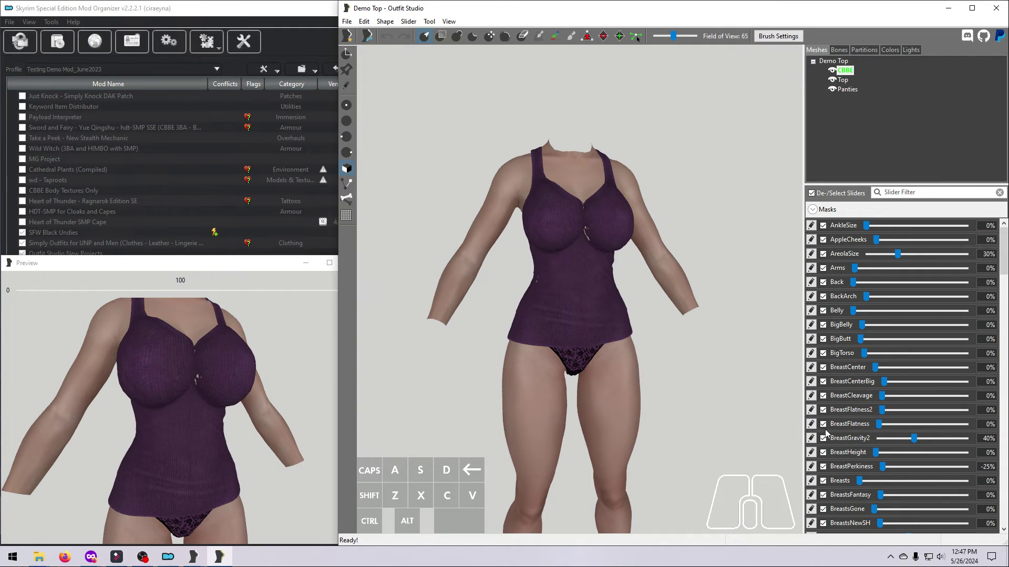
- Set DoubleMelon to full strength, edit it on the Top, and sculpt under the cleavage
scroll(823, 427, down, 5)
scroll(820, 427, down, 5)
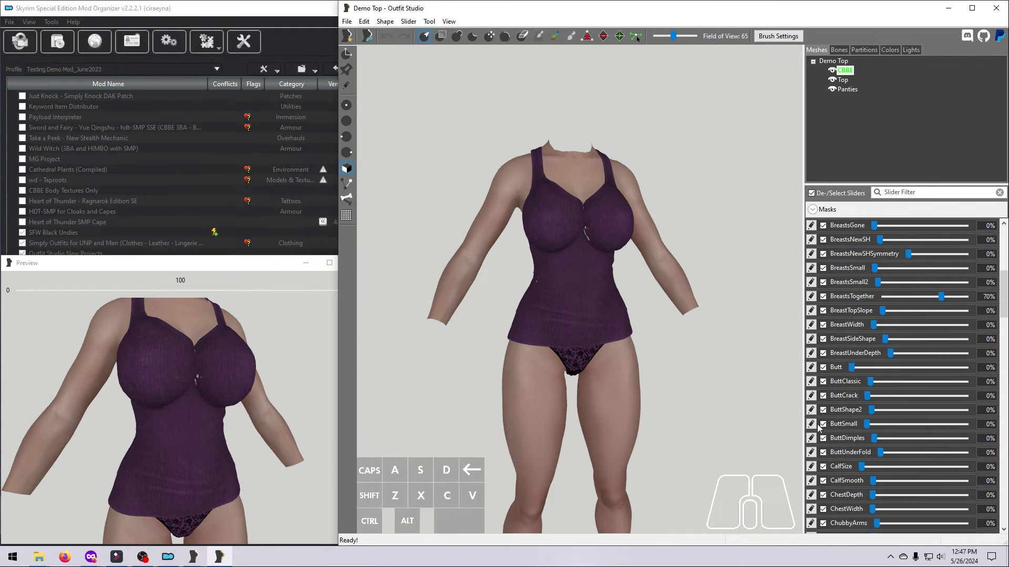
scroll(818, 428, down, 4)
mouse_move(913, 428)
mouse_down()
mouse_move(1003, 443)
mouse_move(922, 429)
mouse_up()
click(811, 424)
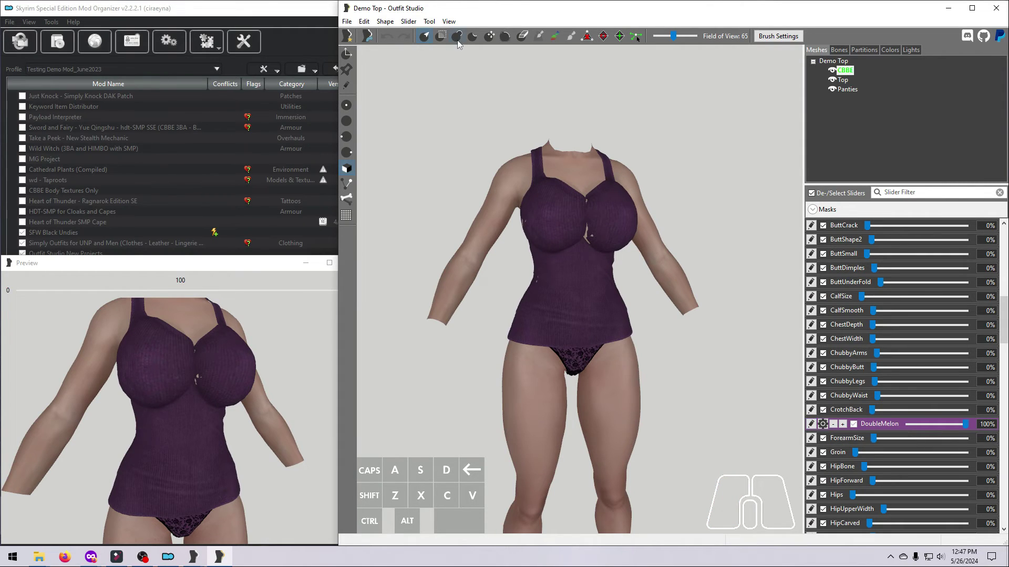
click(843, 80)
drag(588, 239, 590, 242)
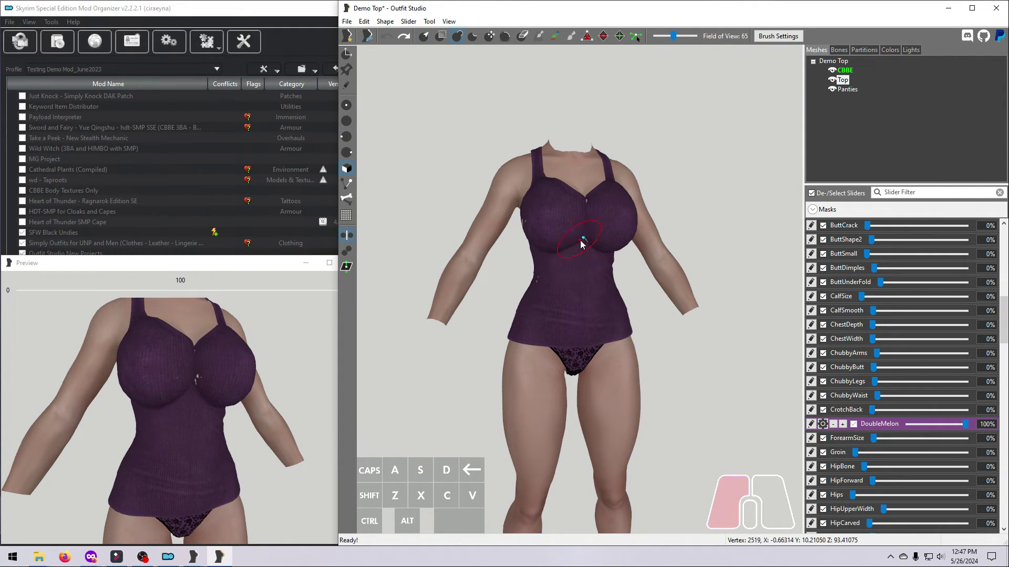
click(581, 241)
- Touch up the Top under the cleavage, smooth the neckline, and exit DoubleMelon editing
mouse_move(661, 266)
right_down()
mouse_move(649, 270)
mouse_move(686, 241)
right_up()
scroll(661, 262, up, 4)
click(590, 187)
click(590, 186)
scroll(686, 240, down, 3)
scroll(686, 242, up, 1)
click(569, 162)
right_drag(681, 277, 591, 222)
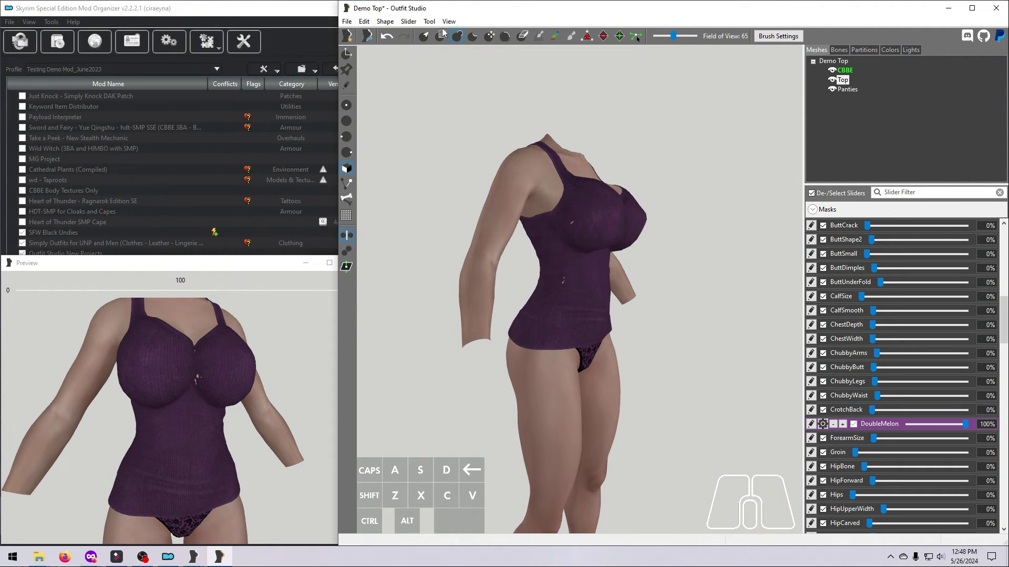
right_drag(667, 304, 635, 317)
click(810, 424)
- Rotate the view and pick another slider preset from the Load Preset list
right_drag(755, 386, 494, 105)
click(408, 21)
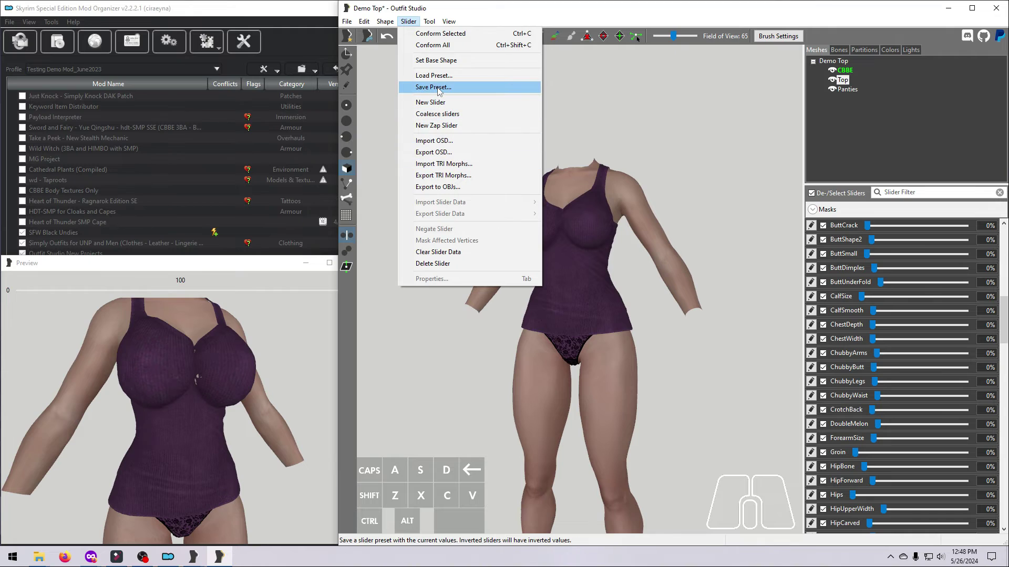
click(420, 74)
click(648, 269)
click(652, 340)
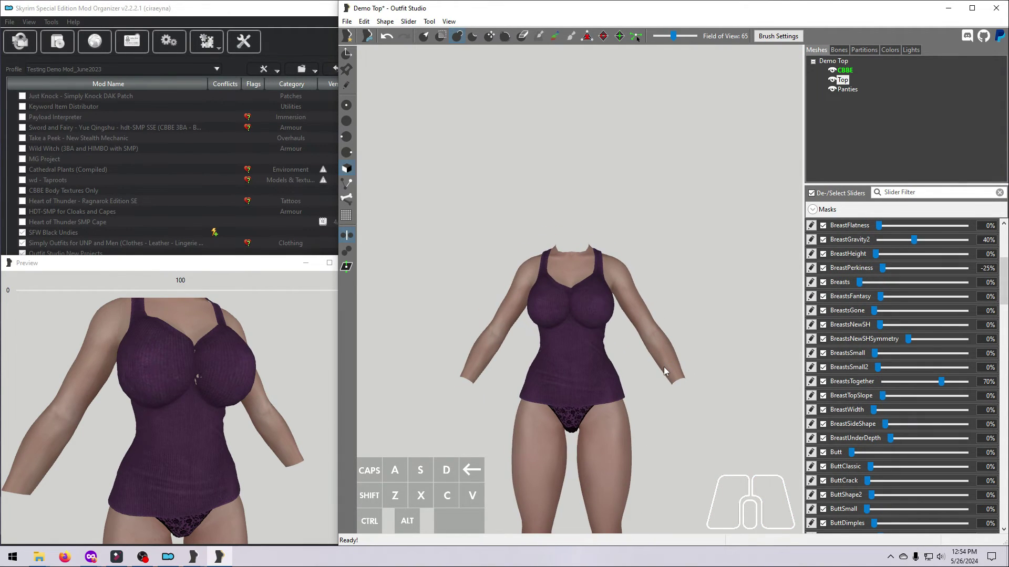
- Save the Demo Top project, close Outfit Studio, and reload Demo Top in BodySlide
click(346, 21)
click(383, 137)
click(996, 8)
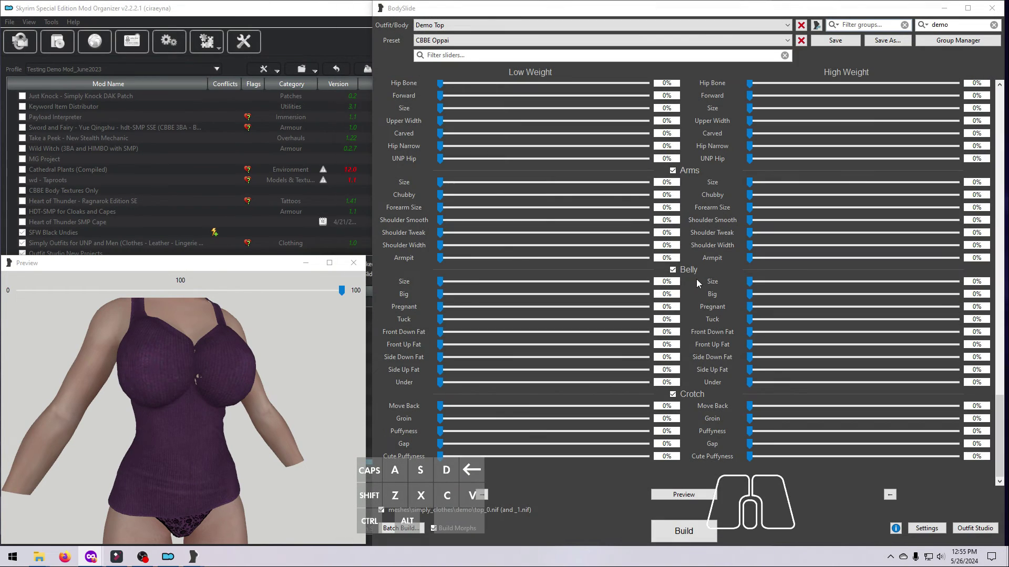
click(786, 25)
click(494, 35)
- Rotate the preview and view Demo Top on CBBE Petite, then CBBE SevenBase
scroll(251, 446, down, 3)
right_drag(250, 445, 368, 426)
drag(367, 426, 232, 430)
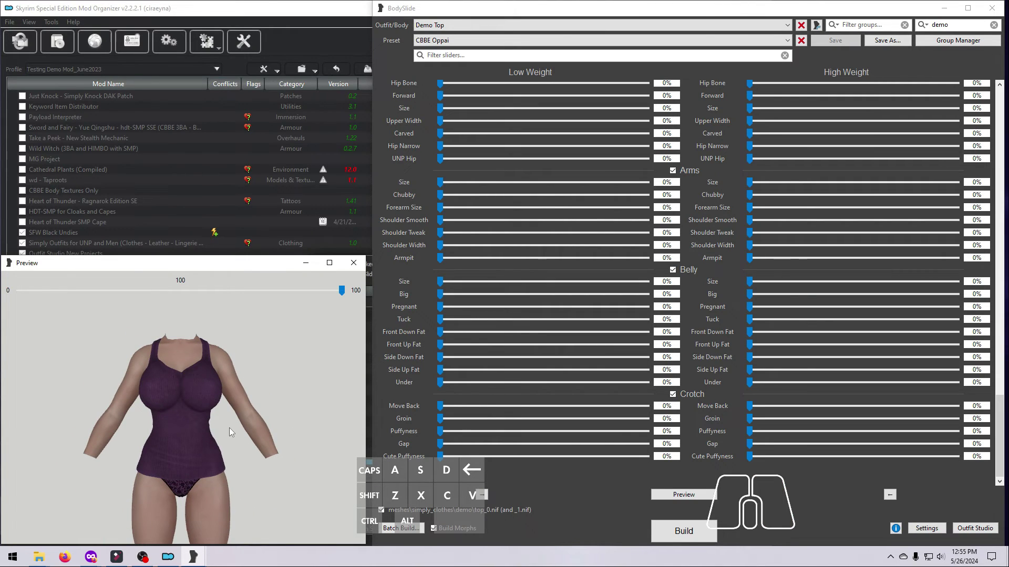
click(787, 40)
click(451, 115)
click(517, 40)
click(472, 122)
mouse_move(358, 429)
mouse_down()
mouse_move(304, 429)
mouse_move(357, 431)
mouse_up()
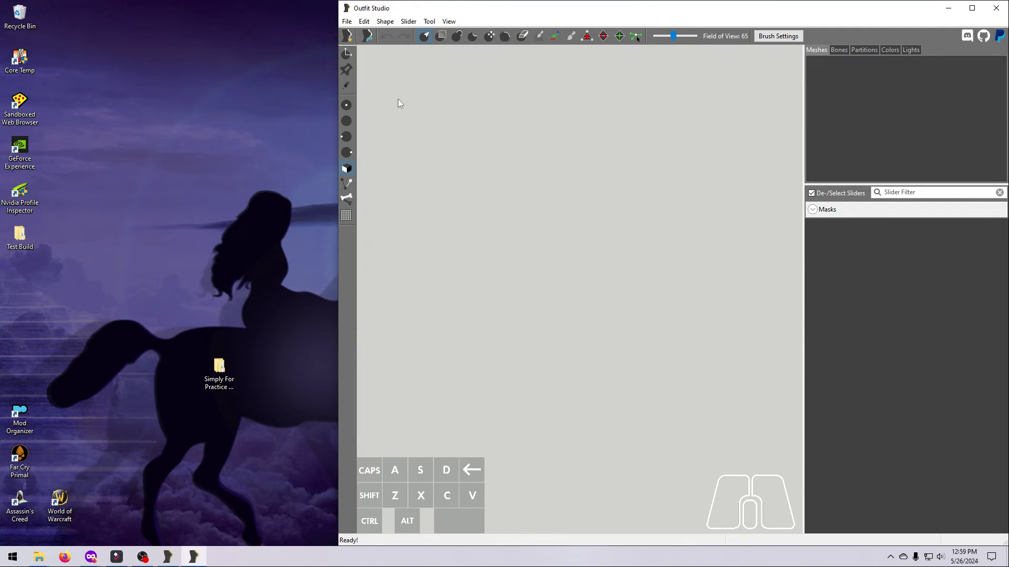
- Load Simply For Practice.osp to reopen Demo Top with its CBBE, Top and Panties meshes
click(347, 21)
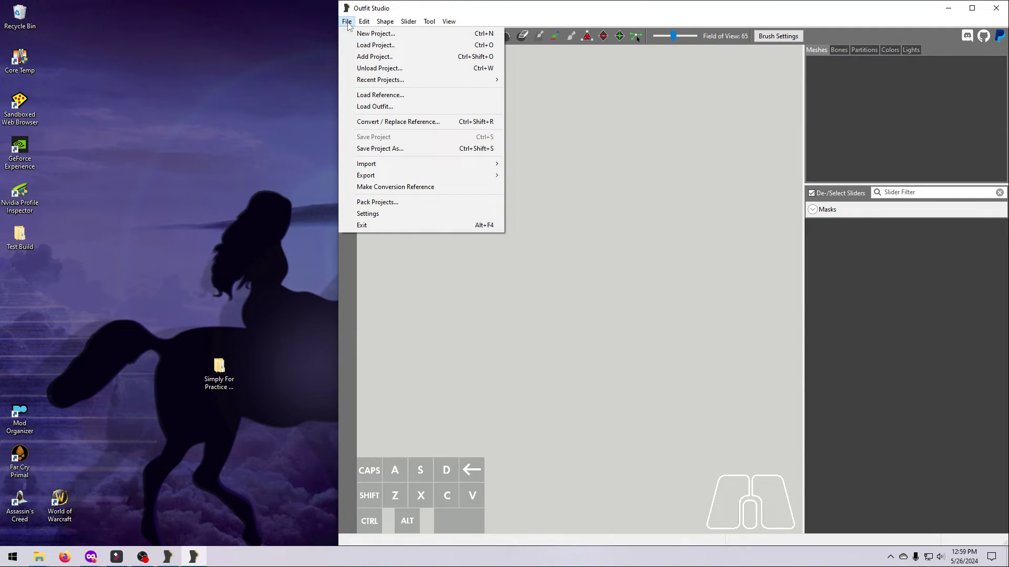
click(376, 46)
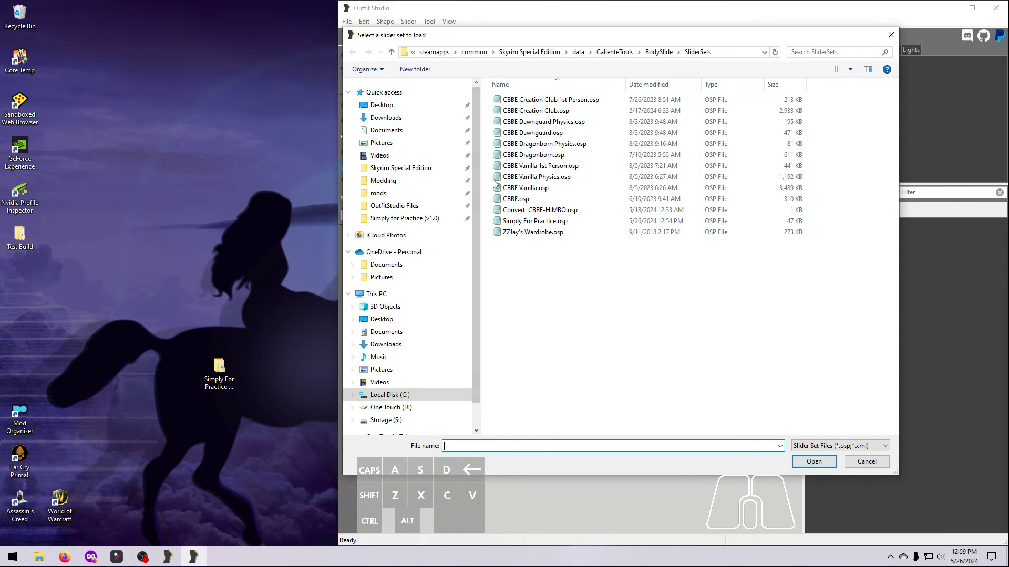
click(563, 223)
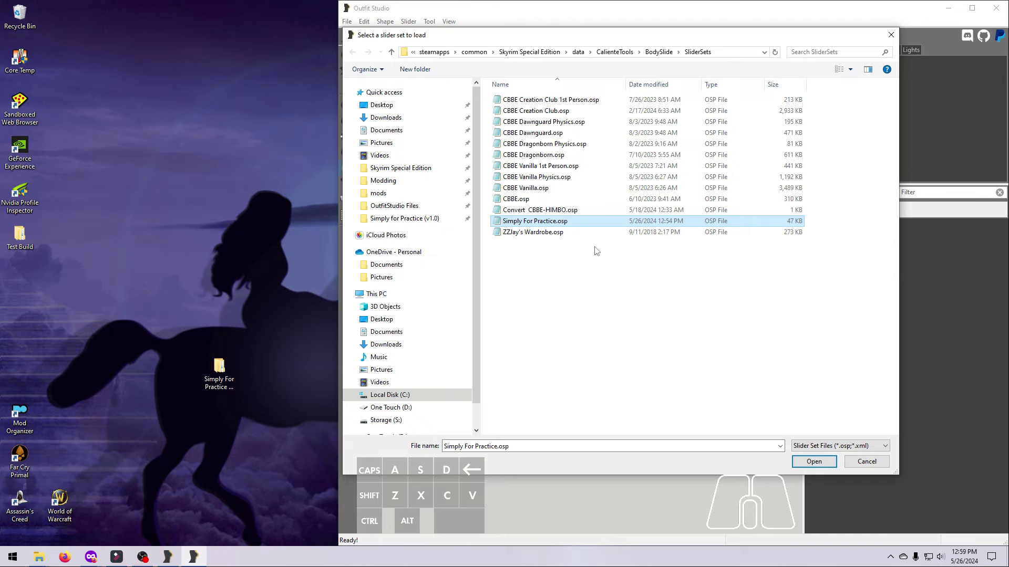
click(798, 462)
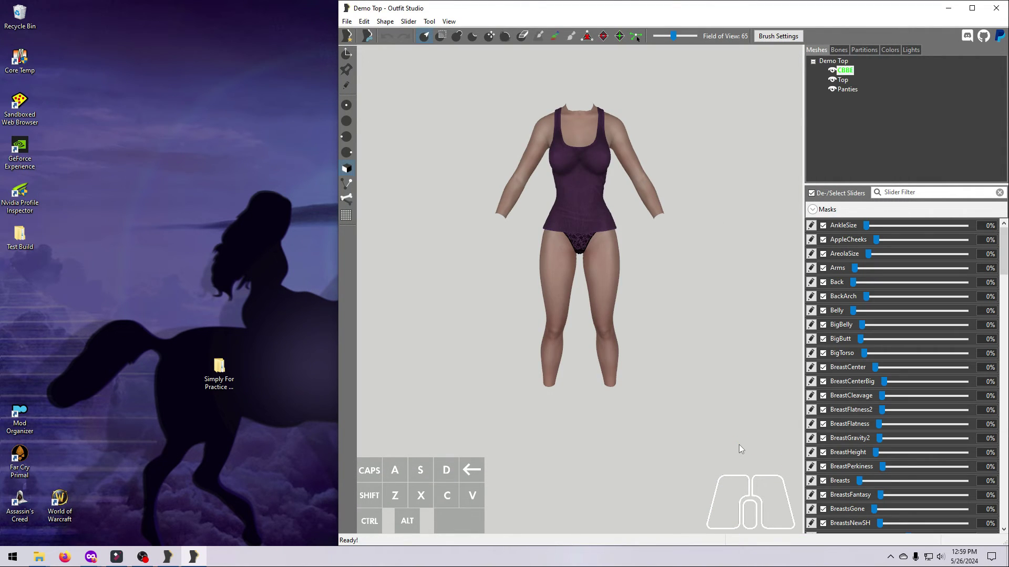
- Preview BreastGravity2, then set BreastFlatness2 to 100% and rotate to inspect
click(812, 439)
scroll(683, 367, up, 4)
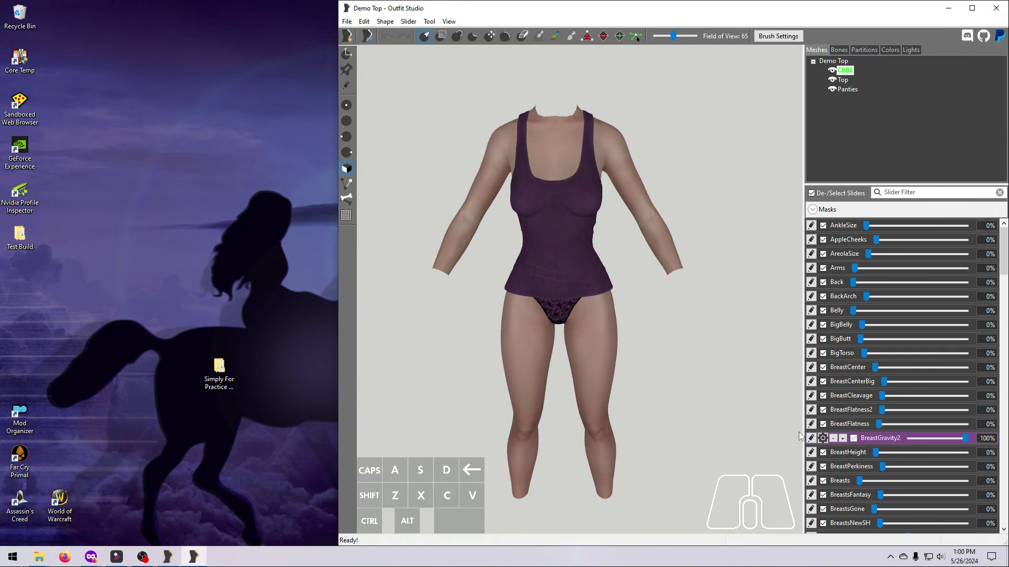
click(811, 439)
click(812, 411)
mouse_move(733, 384)
right_down()
mouse_move(660, 390)
mouse_move(733, 389)
right_up()
scroll(733, 389, up, 3)
middle_drag(734, 336, 725, 415)
- On the Top mesh, smooth, push and inflate the chest to fix body poke-through
click(843, 80)
click(346, 85)
click(505, 37)
drag(573, 213, 536, 216)
mouse_move(694, 341)
right_down()
mouse_move(617, 340)
mouse_move(678, 341)
right_up()
click(472, 36)
drag(565, 220, 548, 222)
right_drag(699, 341, 683, 342)
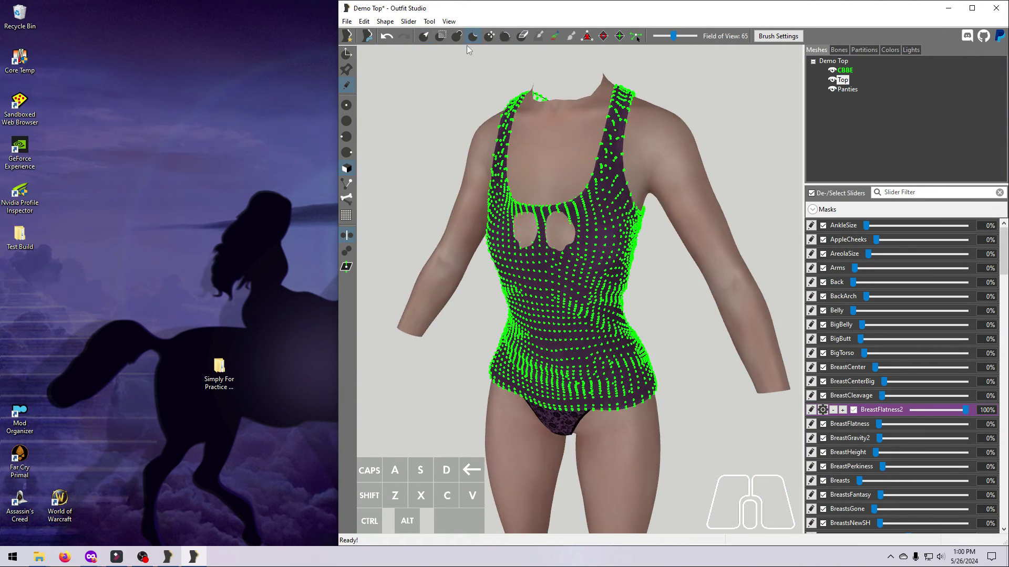
click(457, 36)
mouse_move(547, 234)
mouse_down()
mouse_move(510, 242)
mouse_move(544, 232)
mouse_up()
mouse_move(678, 316)
right_down()
mouse_move(625, 315)
mouse_move(713, 319)
mouse_move(691, 319)
right_up()
scroll(691, 318, down, 4)
- Hide the vertices, reset BreastFlatness2 to 0%, and save the Demo Top project
click(346, 85)
click(812, 411)
click(346, 21)
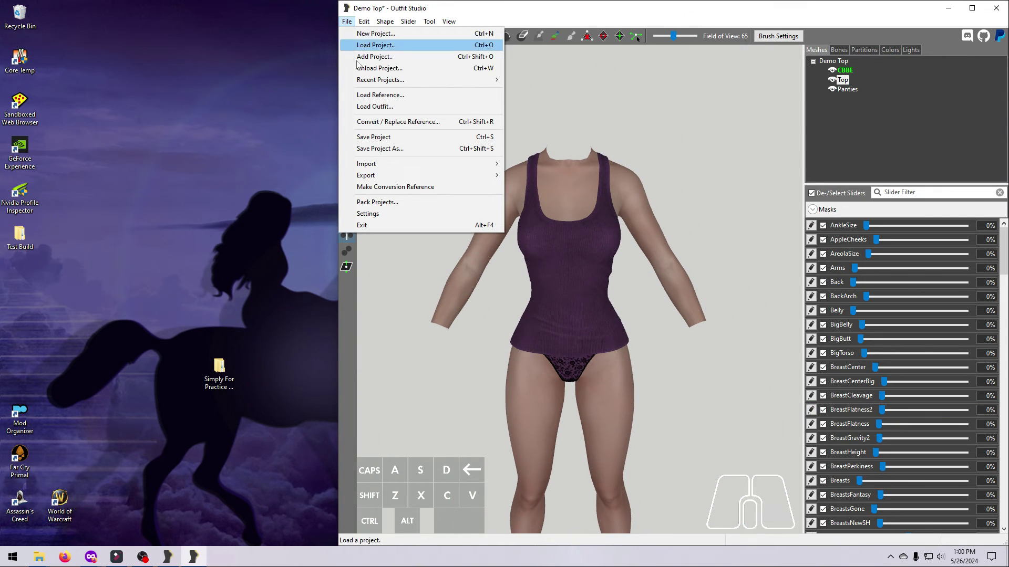
click(374, 137)
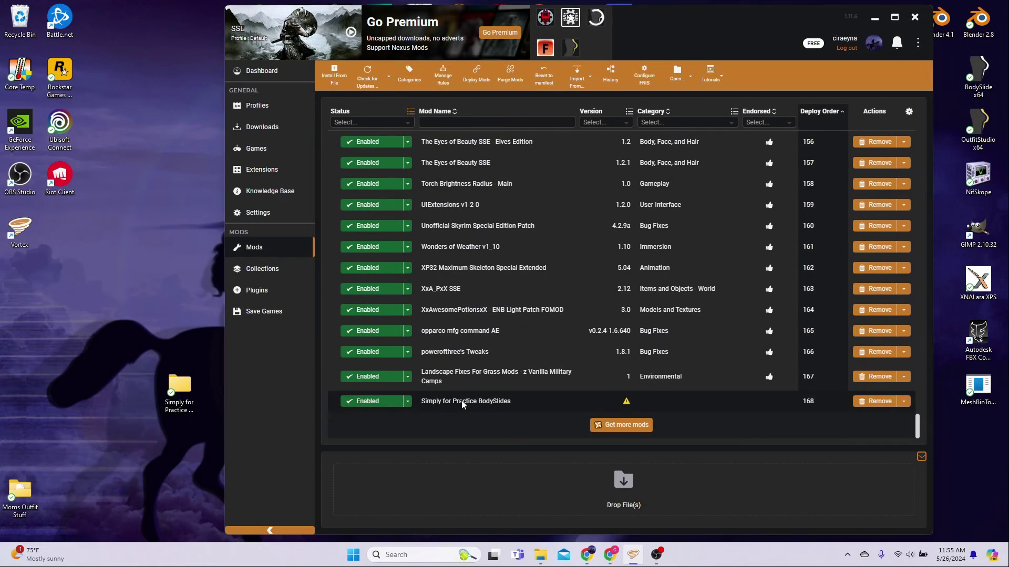
- Open the mod folder and go to CalienteTools\BodySlide\ShapeData\Simply For Practice
right_click(461, 400)
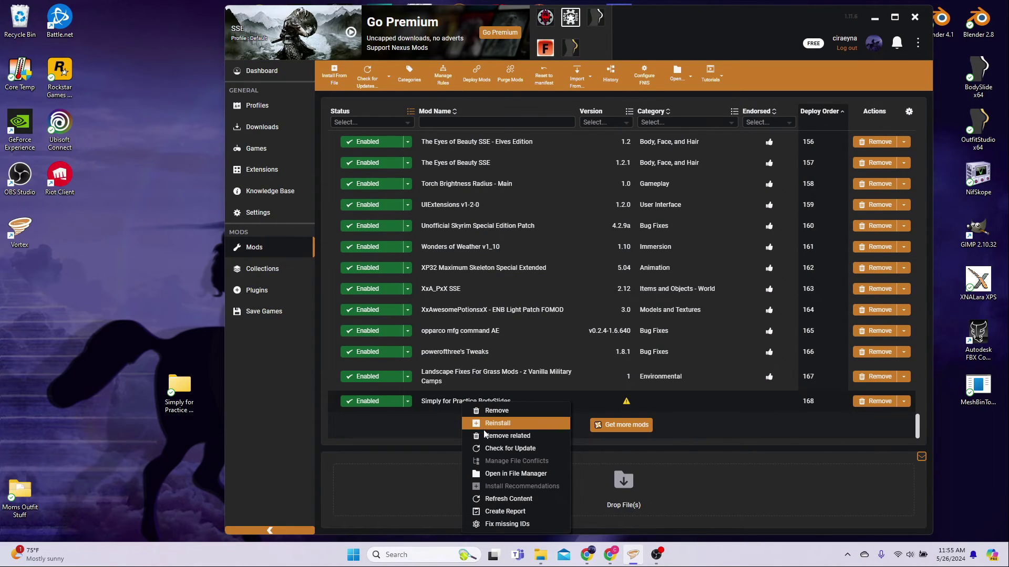
click(496, 473)
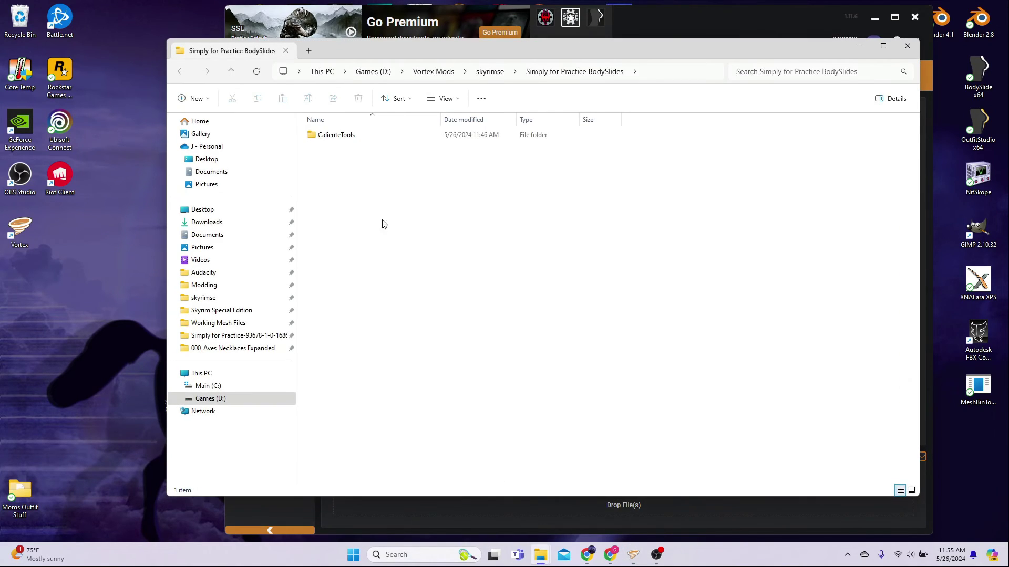
double_click(337, 135)
double_click(338, 135)
double_click(337, 135)
double_click(339, 135)
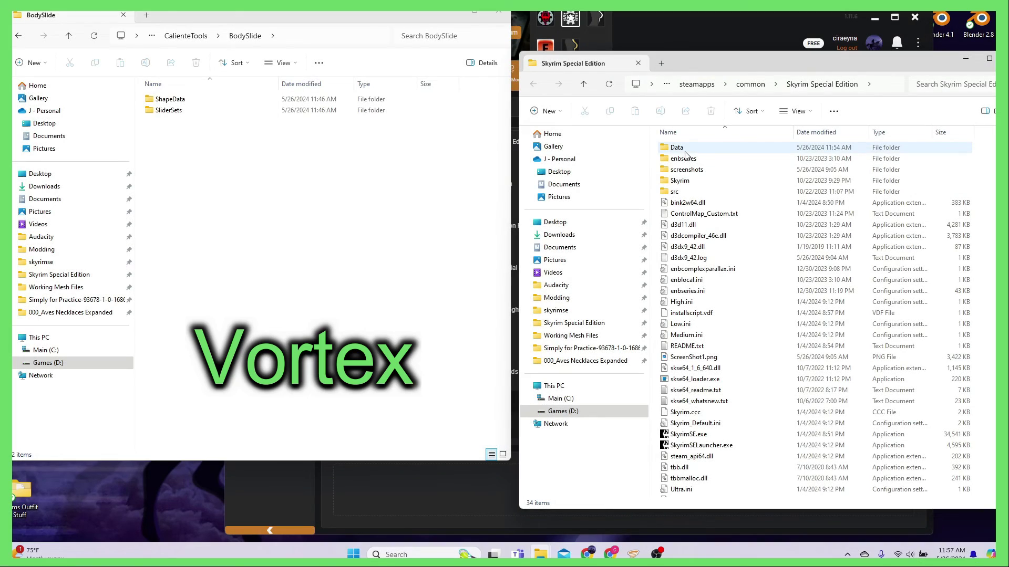
- Browse to the game's Data\CalienteTools\BodySlide\SliderGroups folder
double_click(685, 151)
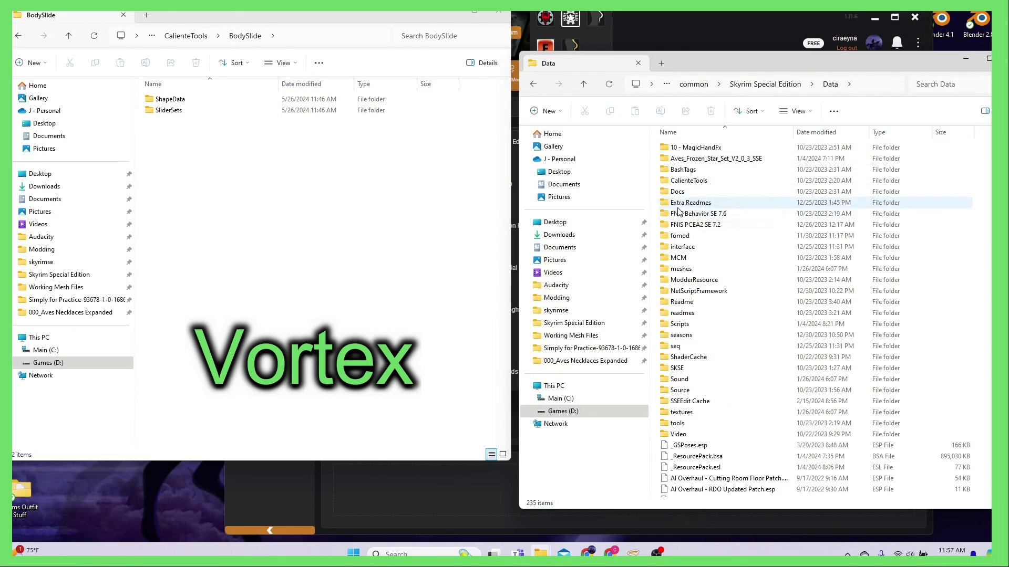
double_click(695, 182)
double_click(685, 149)
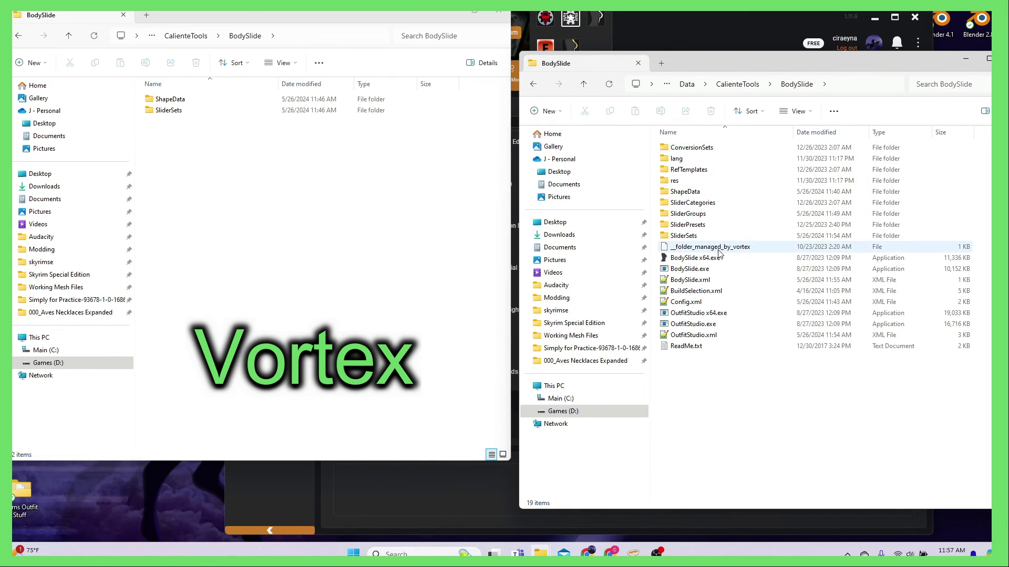
double_click(696, 216)
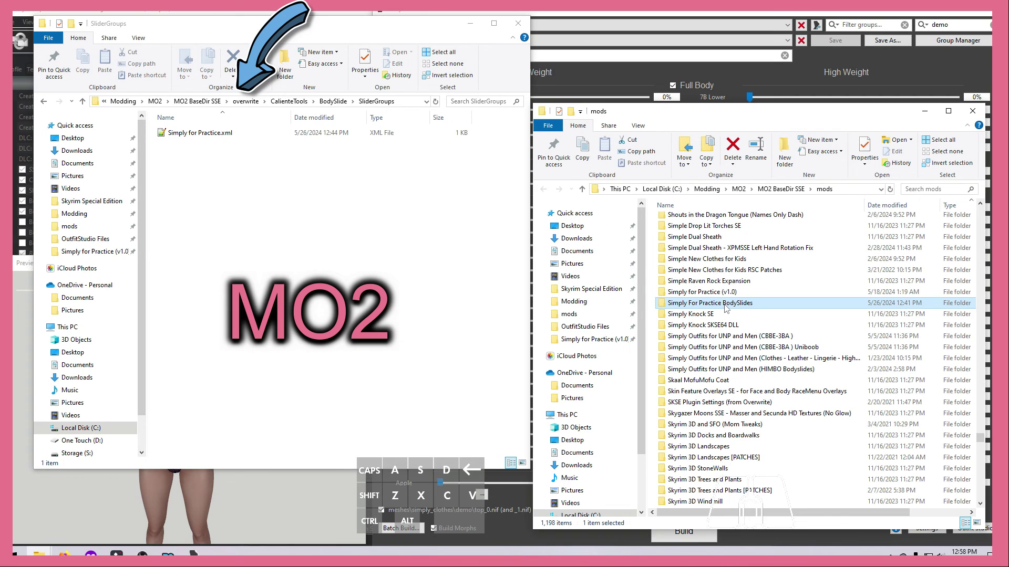
- Move the overwrite SliderGroups folder into the mod's CalienteTools\BodySlide folder and open it
double_click(727, 305)
double_click(688, 223)
double_click(687, 222)
click(333, 101)
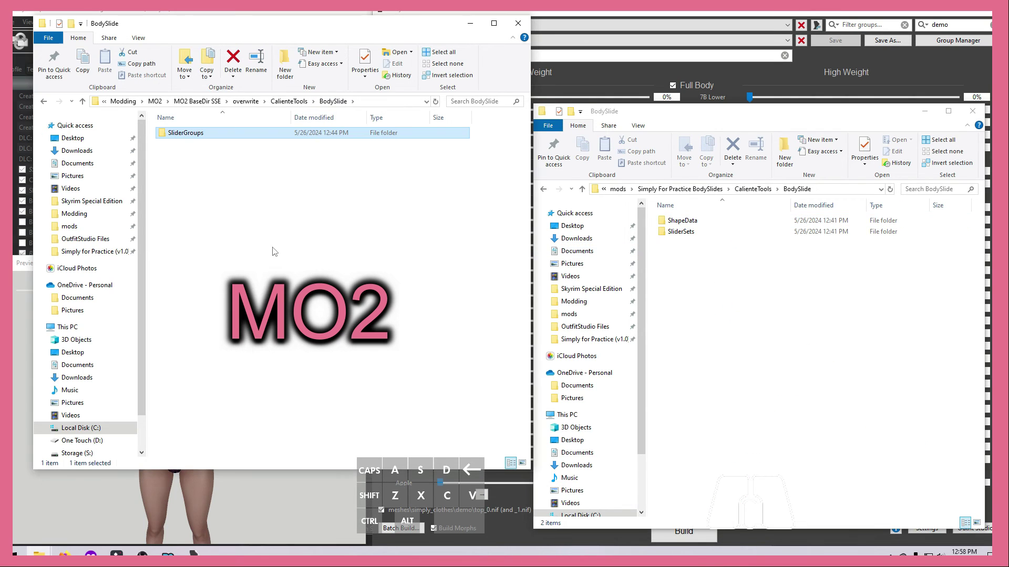
right_drag(198, 135, 706, 345)
click(746, 387)
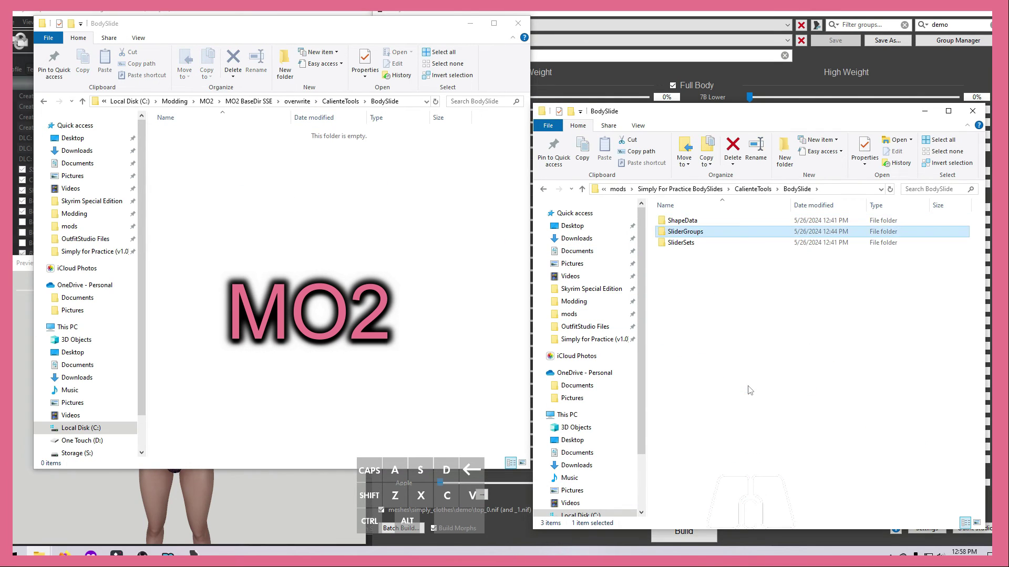
double_click(693, 233)
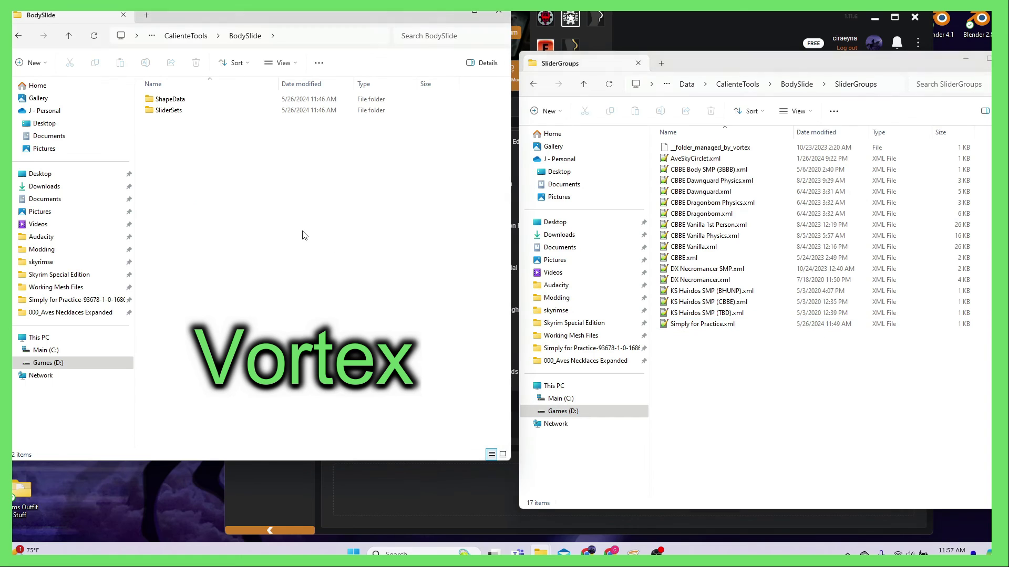
- Create a new folder named SliderGroups in the mod's BodySlide folder
click(30, 63)
click(40, 86)
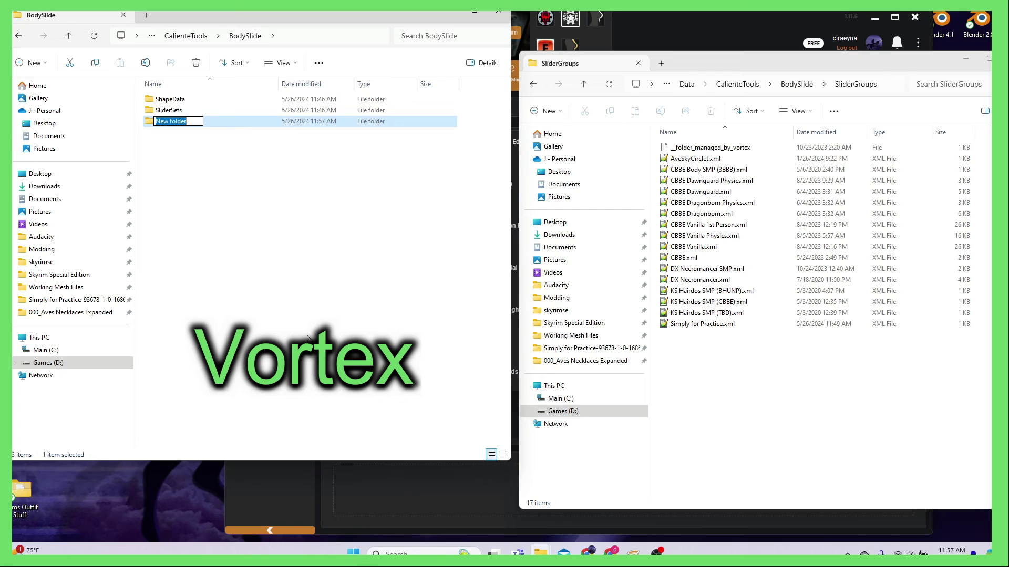
text(SliderGroups)
key(Return)
- Copy Simply for Practice.xml into the new SliderGroups folder
double_click(173, 121)
drag(702, 324, 337, 258)
right_drag(336, 258, 338, 258)
click(377, 269)
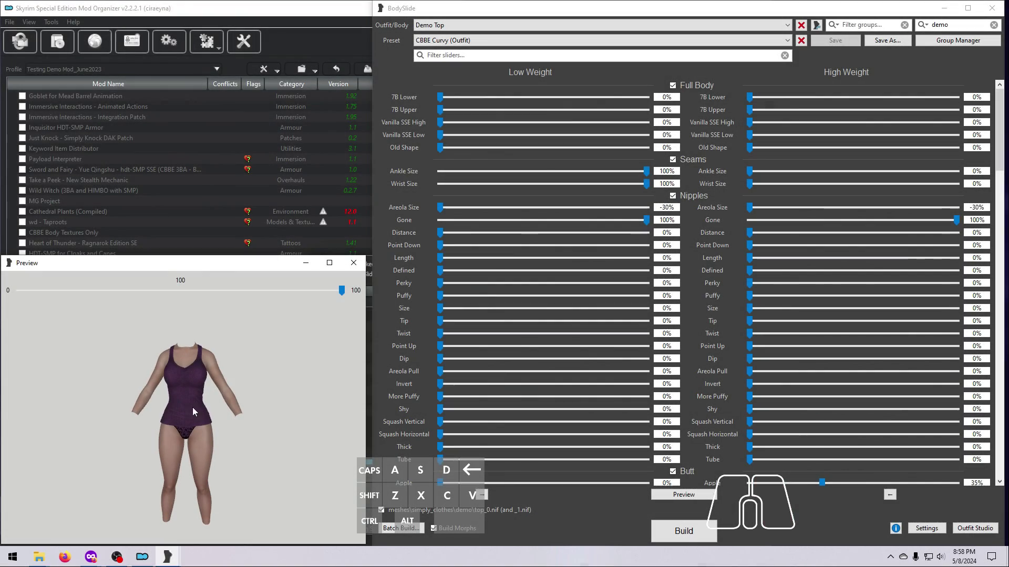
- Preview Demo Top on CBBE Athletic, then the next preset, then CBBE Curvy
key(alt+Down)
key(Return)
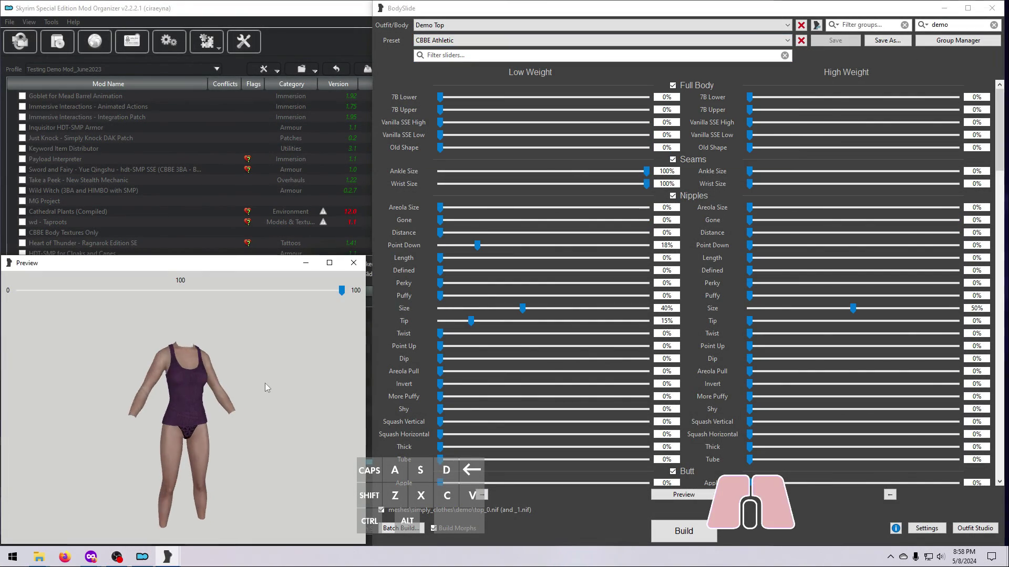
right_drag(270, 384, 294, 389)
click(509, 40)
click(510, 66)
click(510, 40)
click(510, 74)
- Switch the preview through CBBE Curvy (Outfit) to CBBE Oppai, rotating to check the fit
click(787, 40)
click(521, 83)
click(787, 40)
click(525, 98)
click(787, 40)
click(525, 106)
right_drag(245, 415, 272, 422)
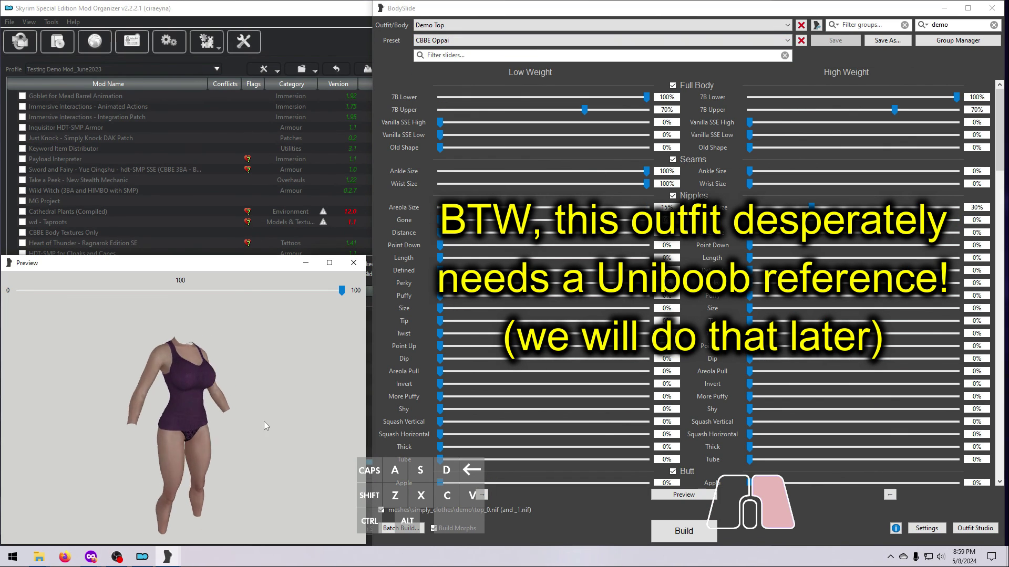
drag(272, 421, 232, 420)
- Step the preset to CBBE SevenBase, then CBBE Slim
key(alt+Down)
key(Down)
key(Return)
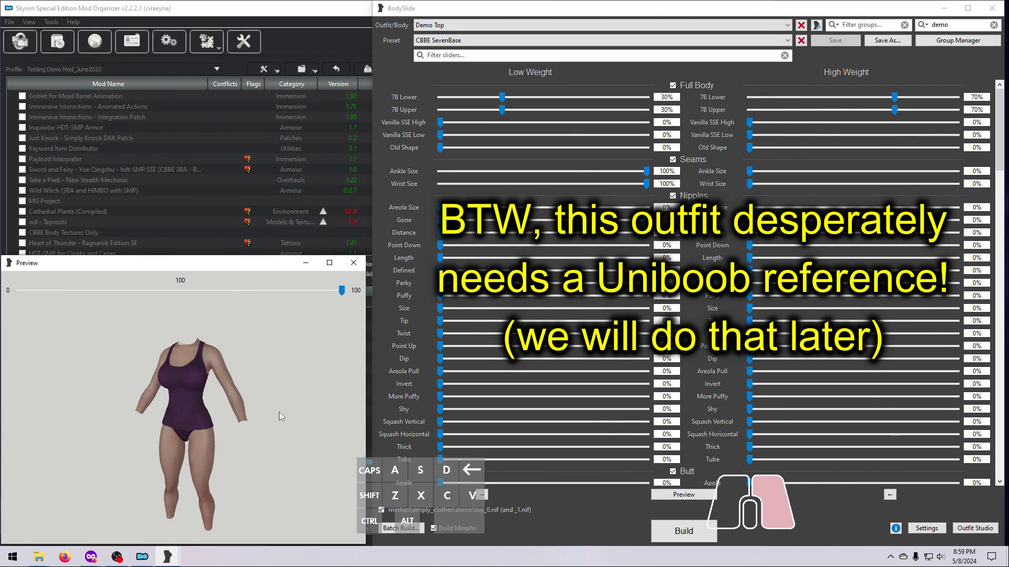
key(alt+Down)
key(Down)
key(Return)
key(alt+Down)
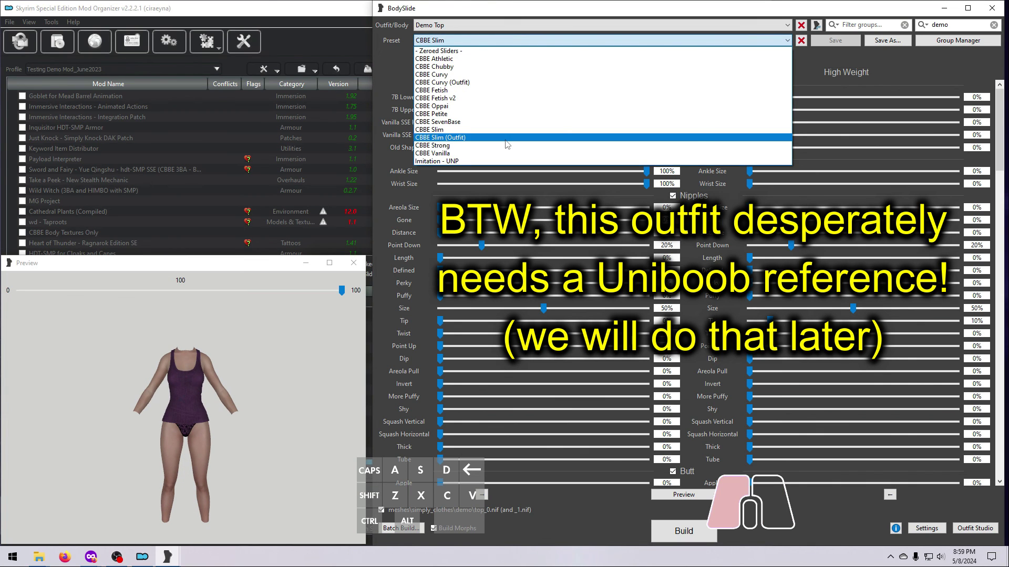